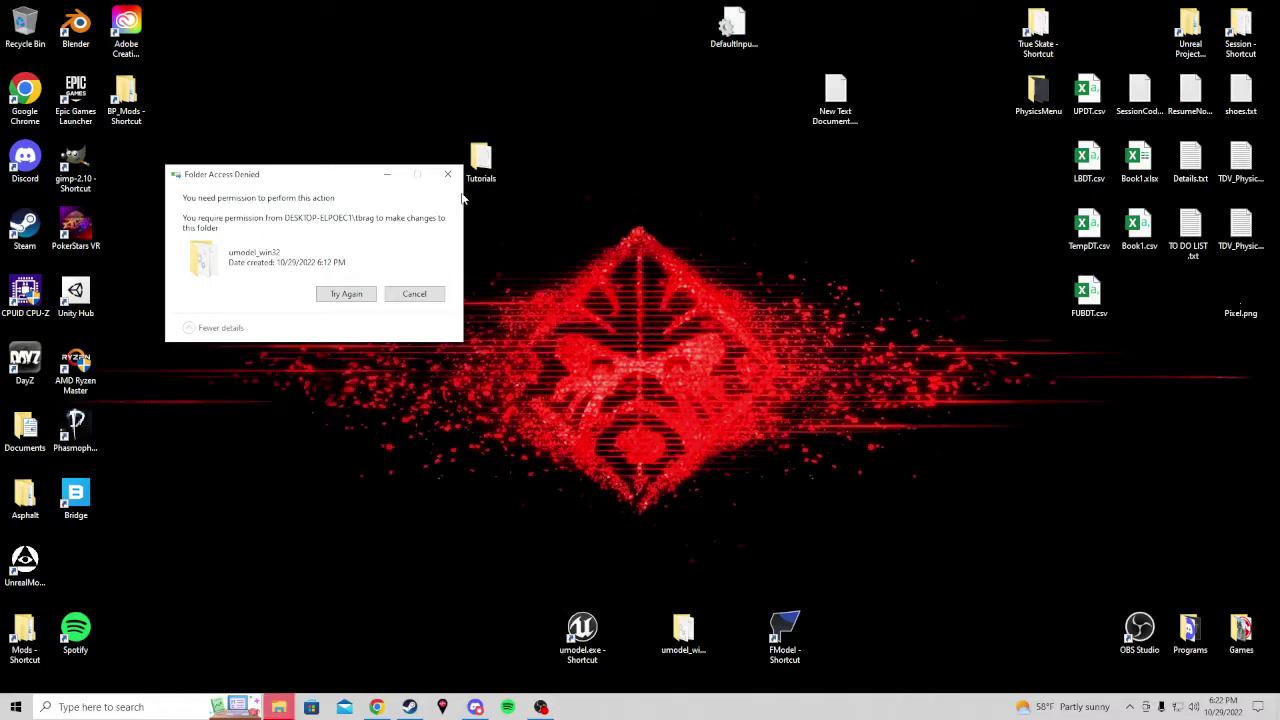
# - Dismiss the folder access message and delete the umodel_win32 folder from the desktop
pyautogui.click(447, 174)
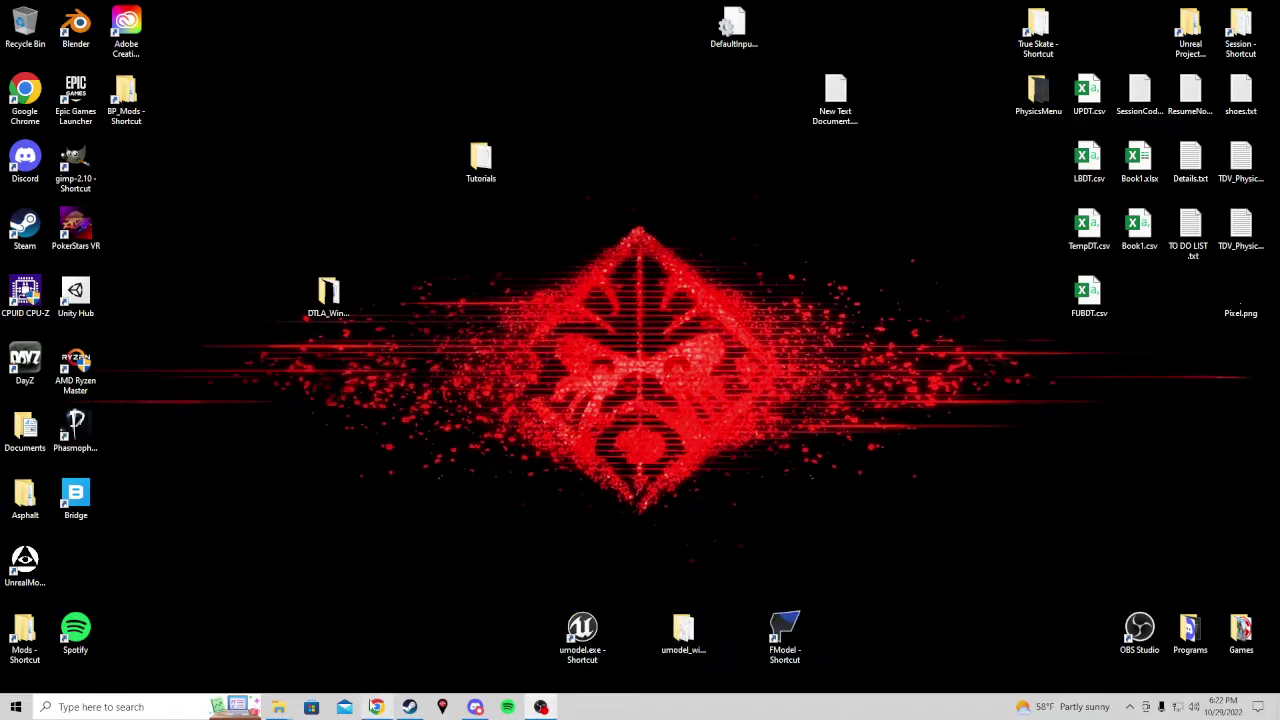
pyautogui.click(412, 608)
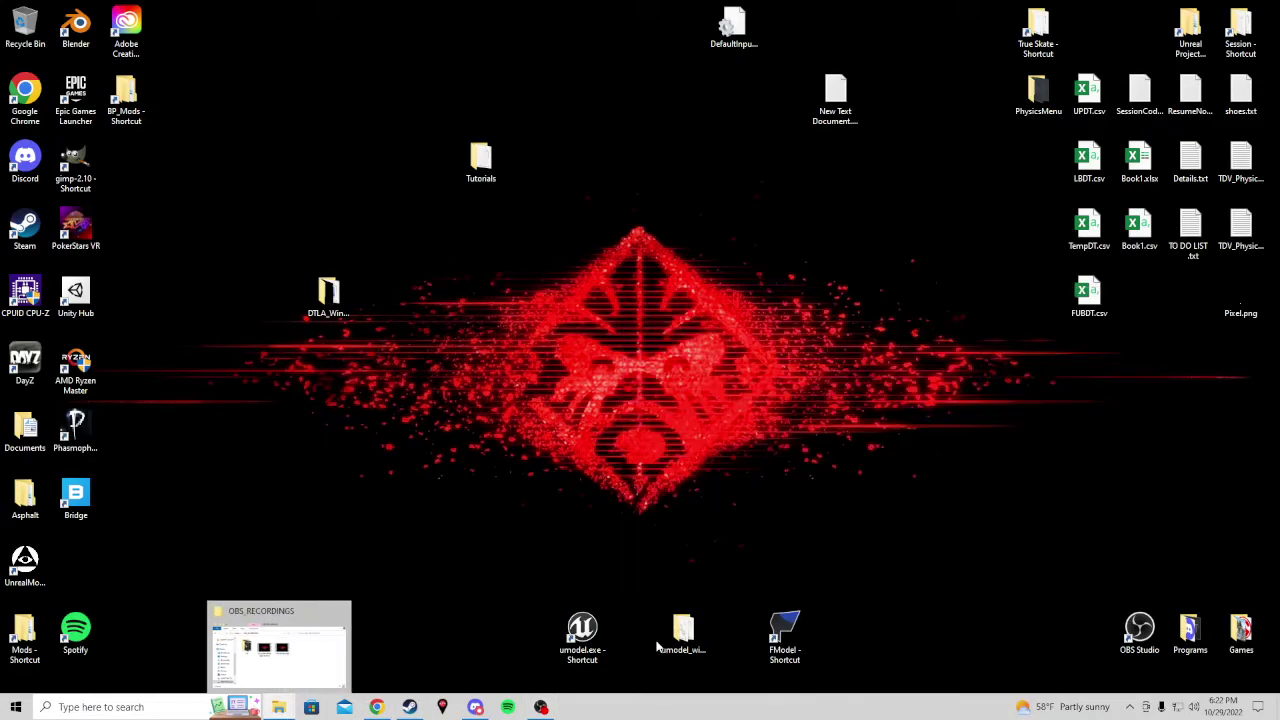
pyautogui.rightClick(686, 634)
pyautogui.click(720, 587)
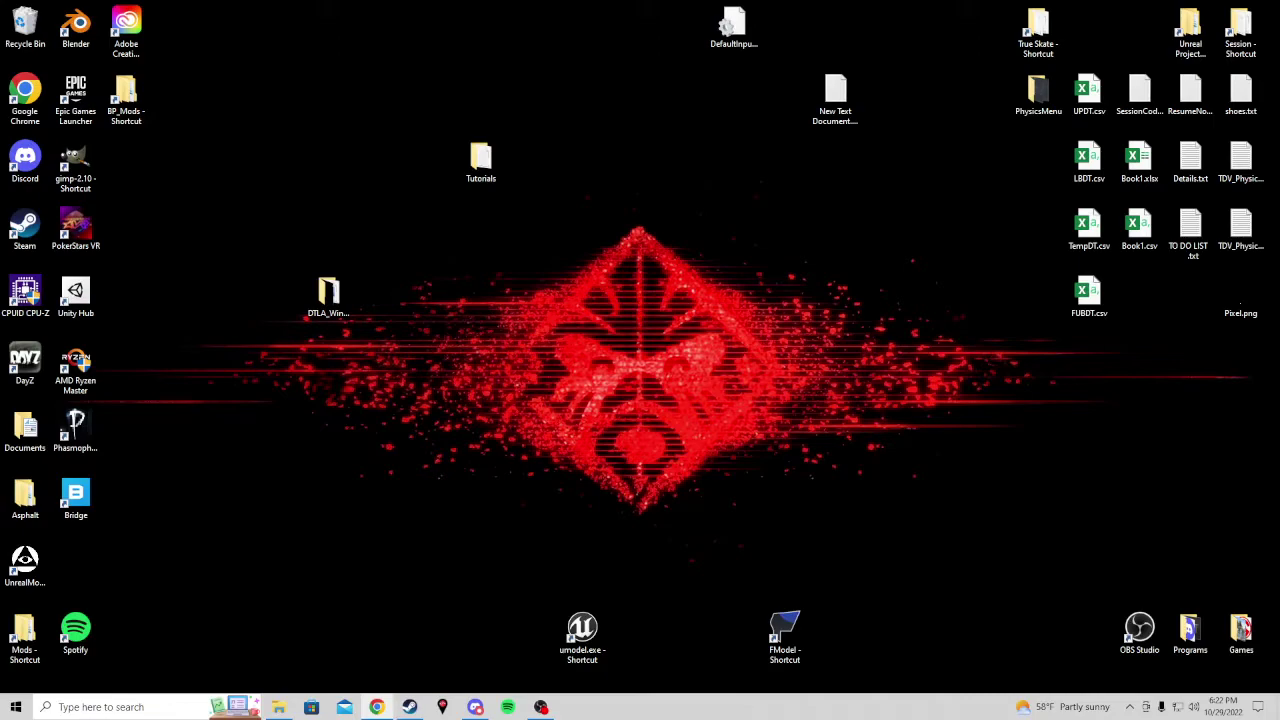
# - Search Google for fmodel in a maximized Chrome window and open the official FModel website
pyautogui.moveTo(423, 262); pyautogui.dragTo(423, 3)
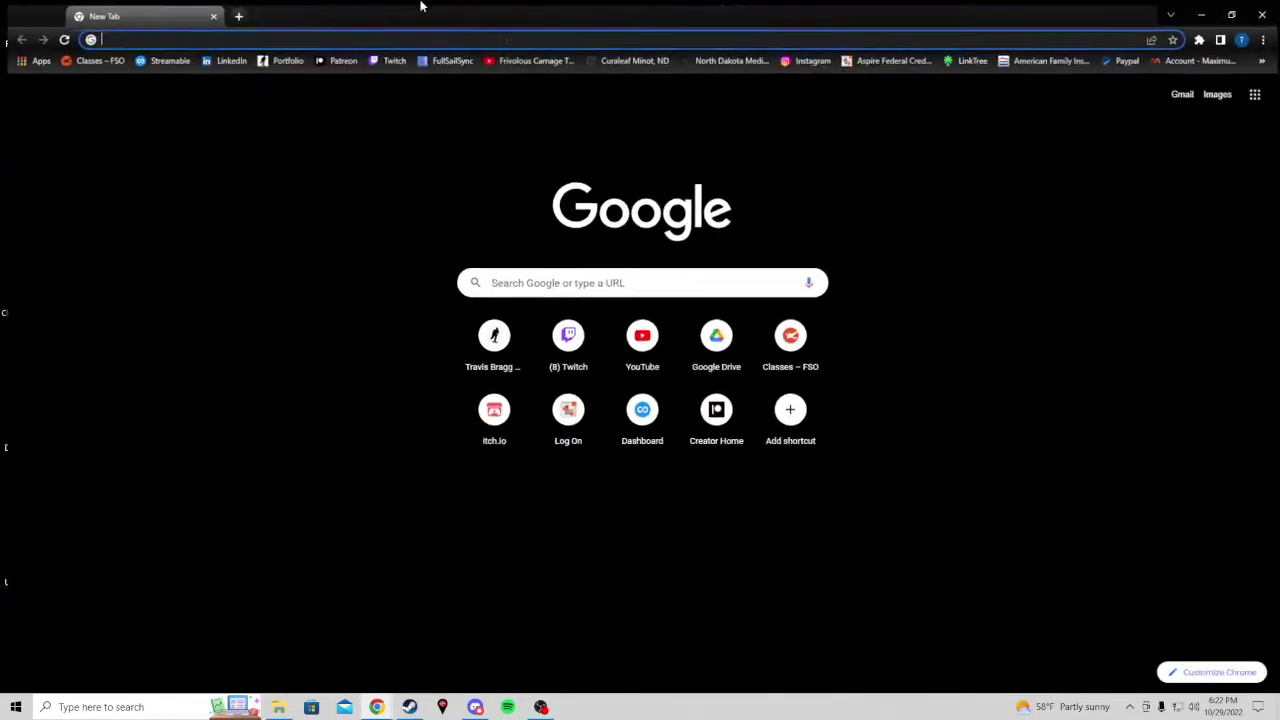
pyautogui.click(565, 281)
pyautogui.write('fmodel')
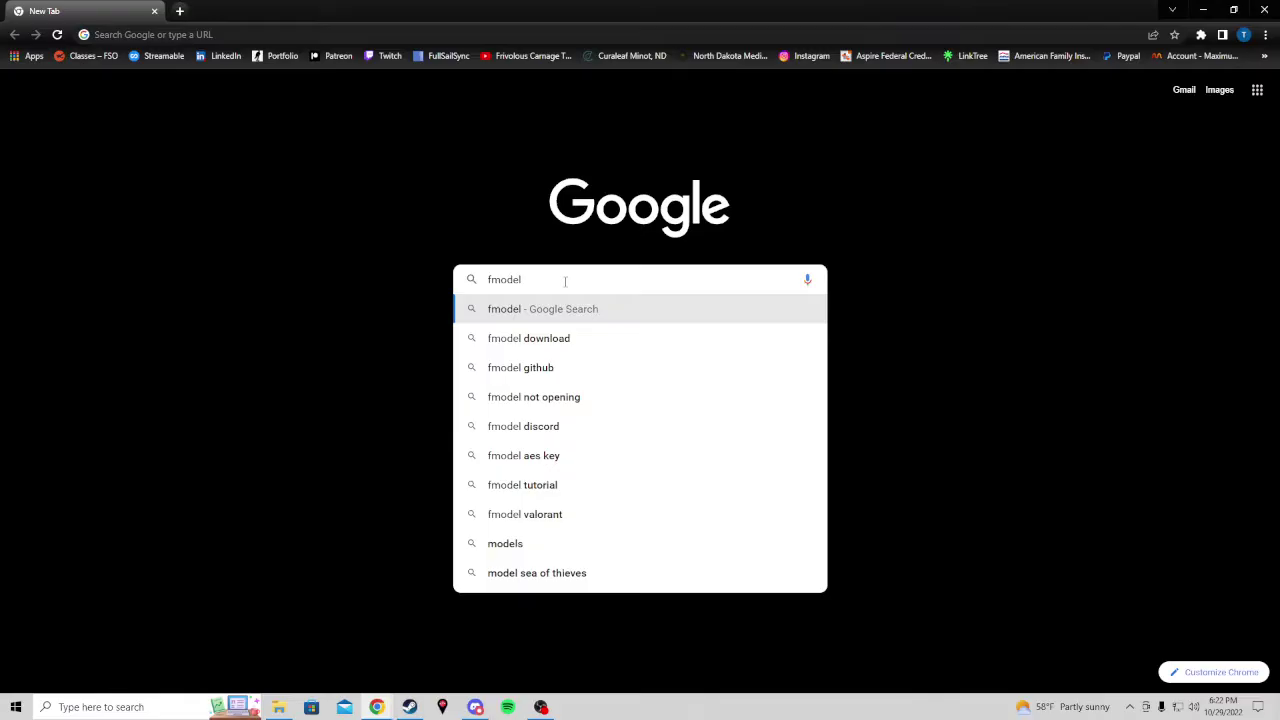
pyautogui.press('Return')
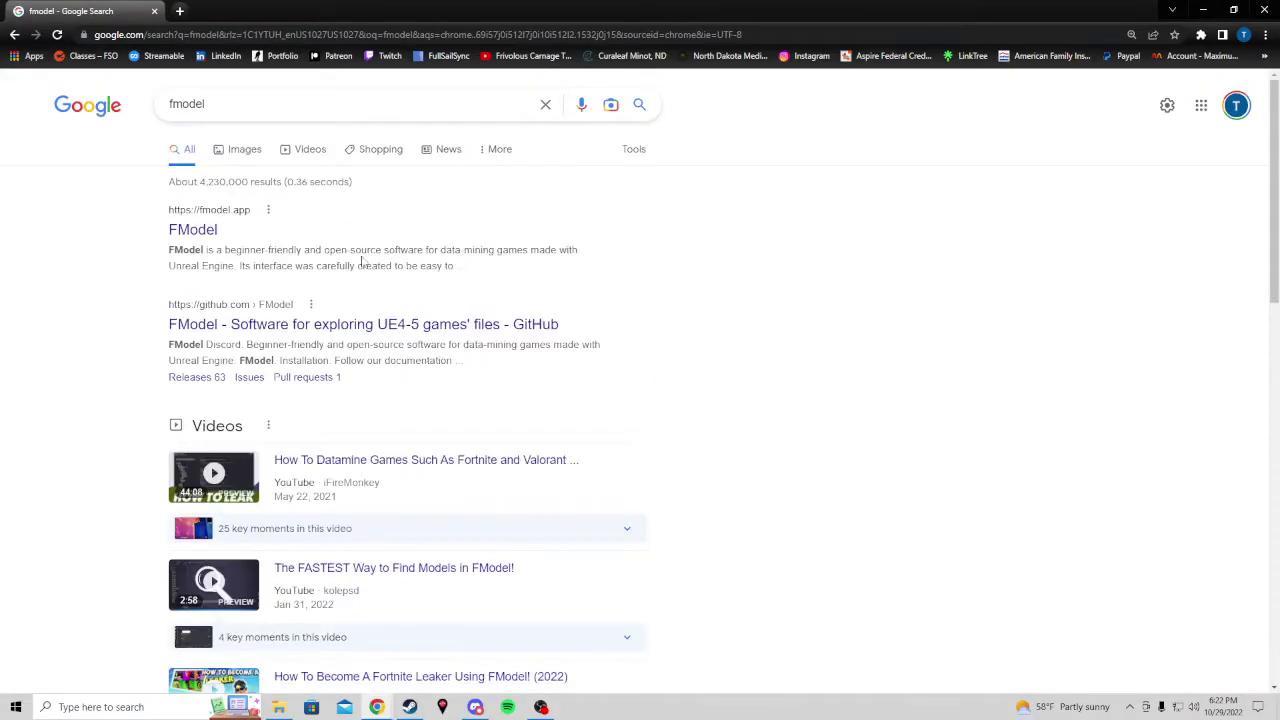
pyautogui.click(200, 229)
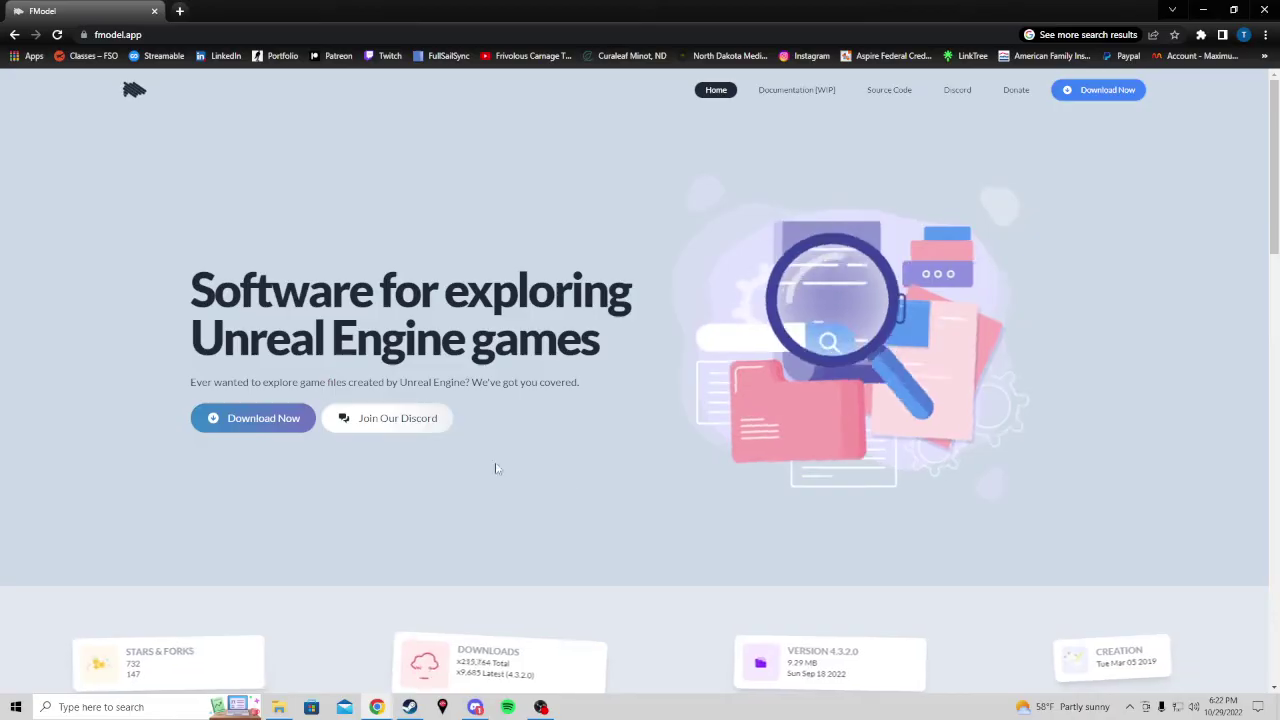
# - Download FModel.zip from the website and show the archive in its Downloads folder
pyautogui.click(263, 420)
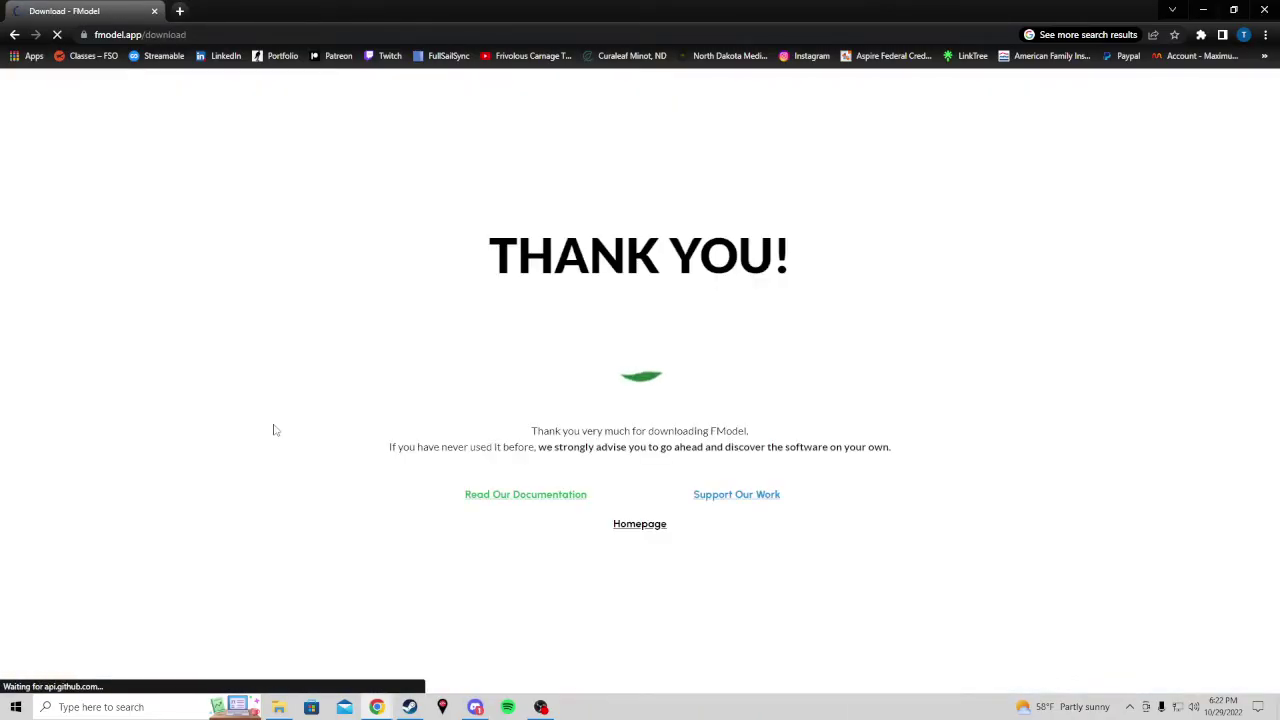
pyautogui.click(141, 674)
pyautogui.click(197, 640)
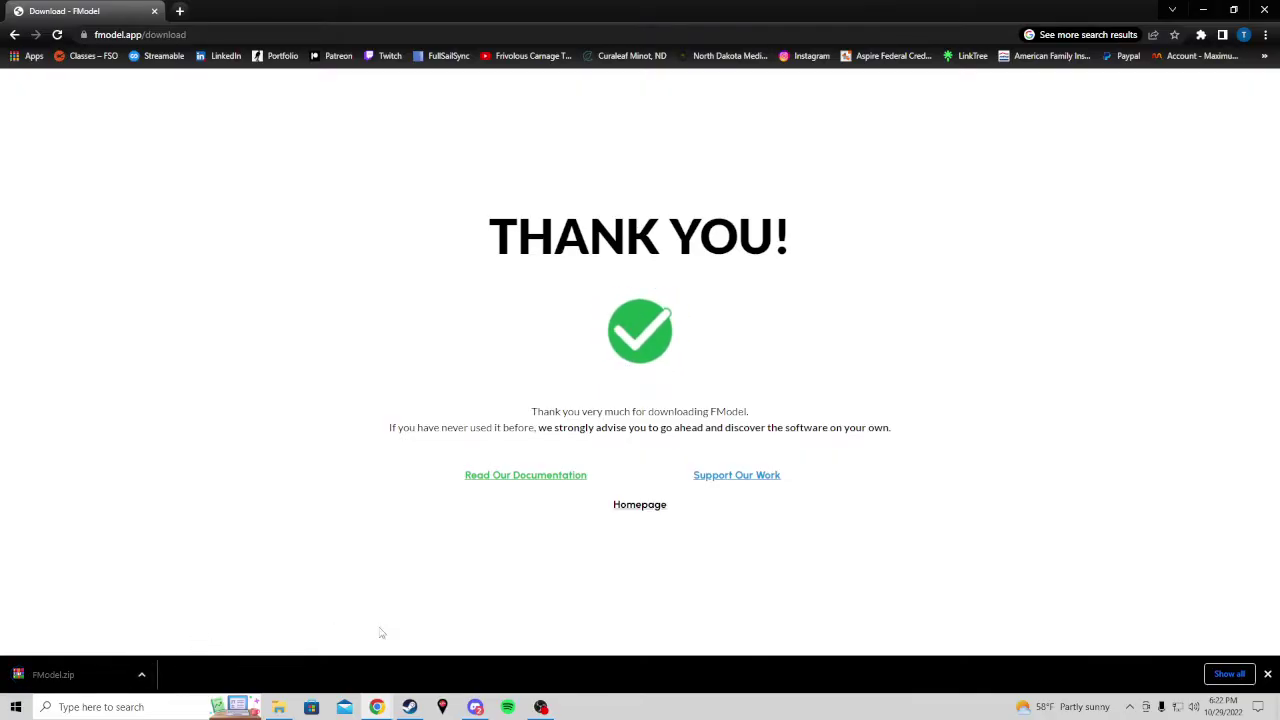
pyautogui.click(280, 707)
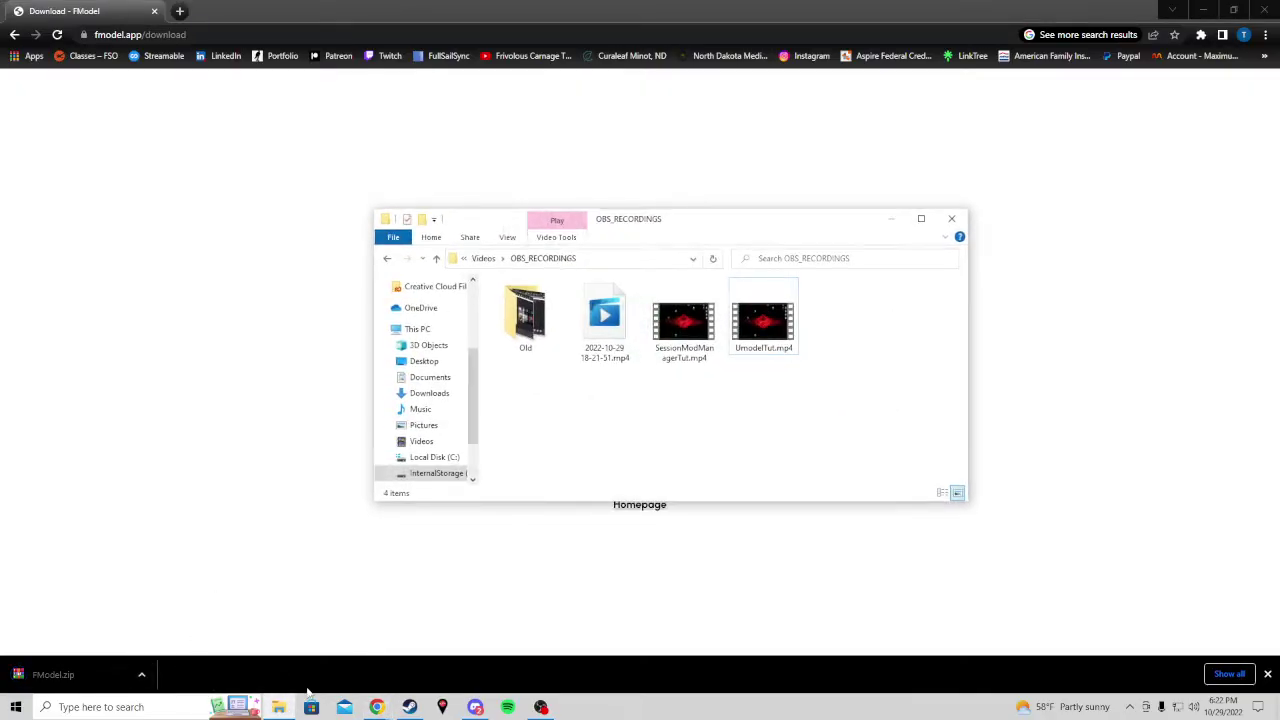
pyautogui.click(285, 705)
pyautogui.click(142, 674)
pyautogui.click(231, 629)
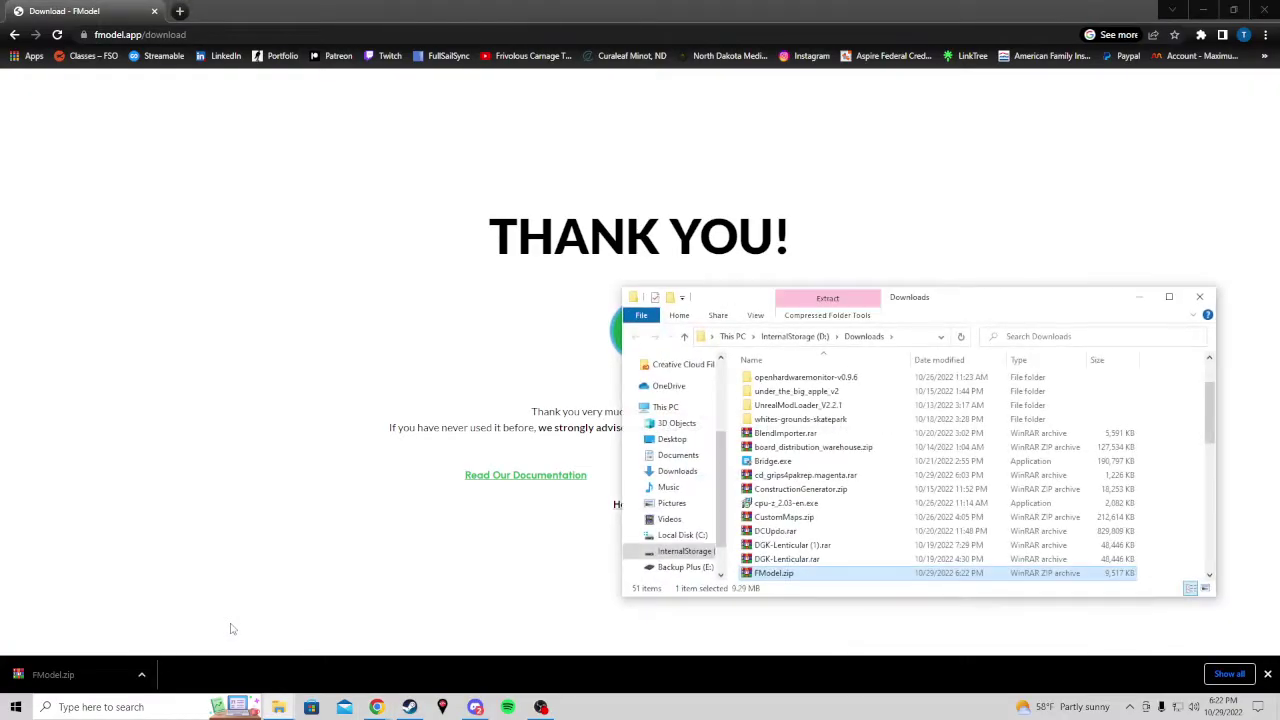
# - Extract FModel.zip into a new FModel folder on the desktop
pyautogui.rightClick(785, 574)
pyautogui.click(831, 310)
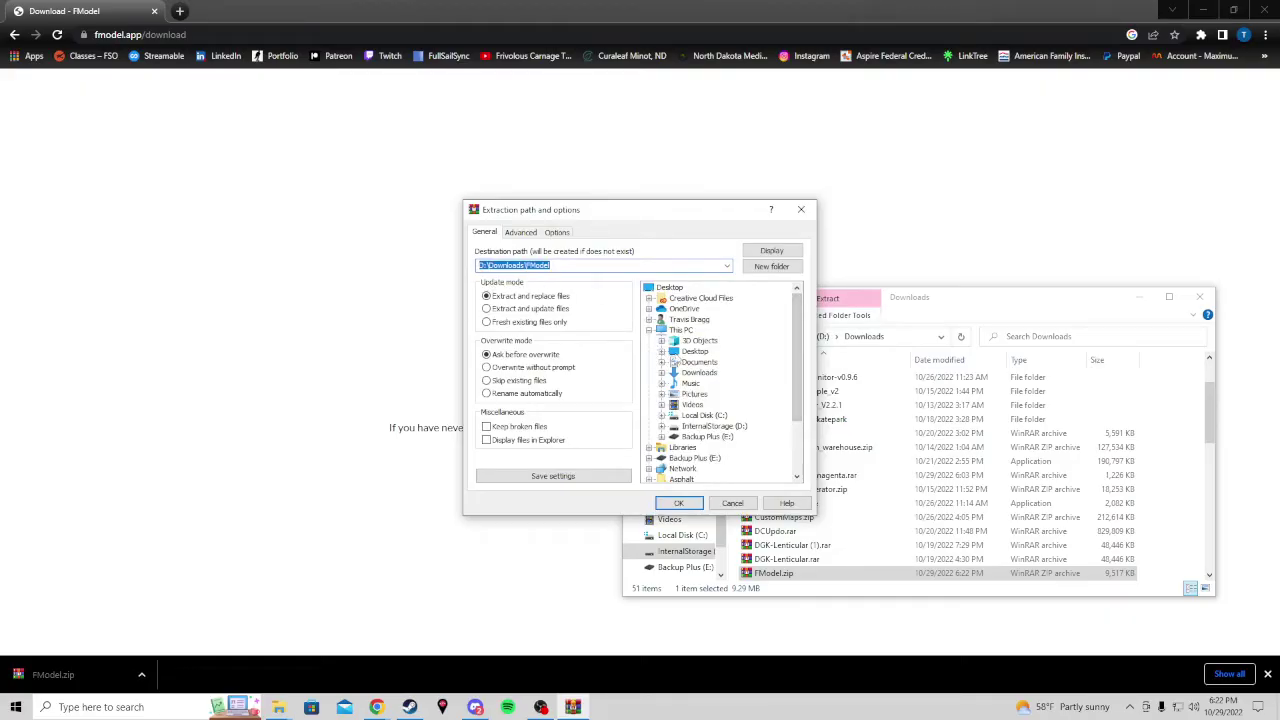
pyautogui.click(690, 352)
pyautogui.click(771, 266)
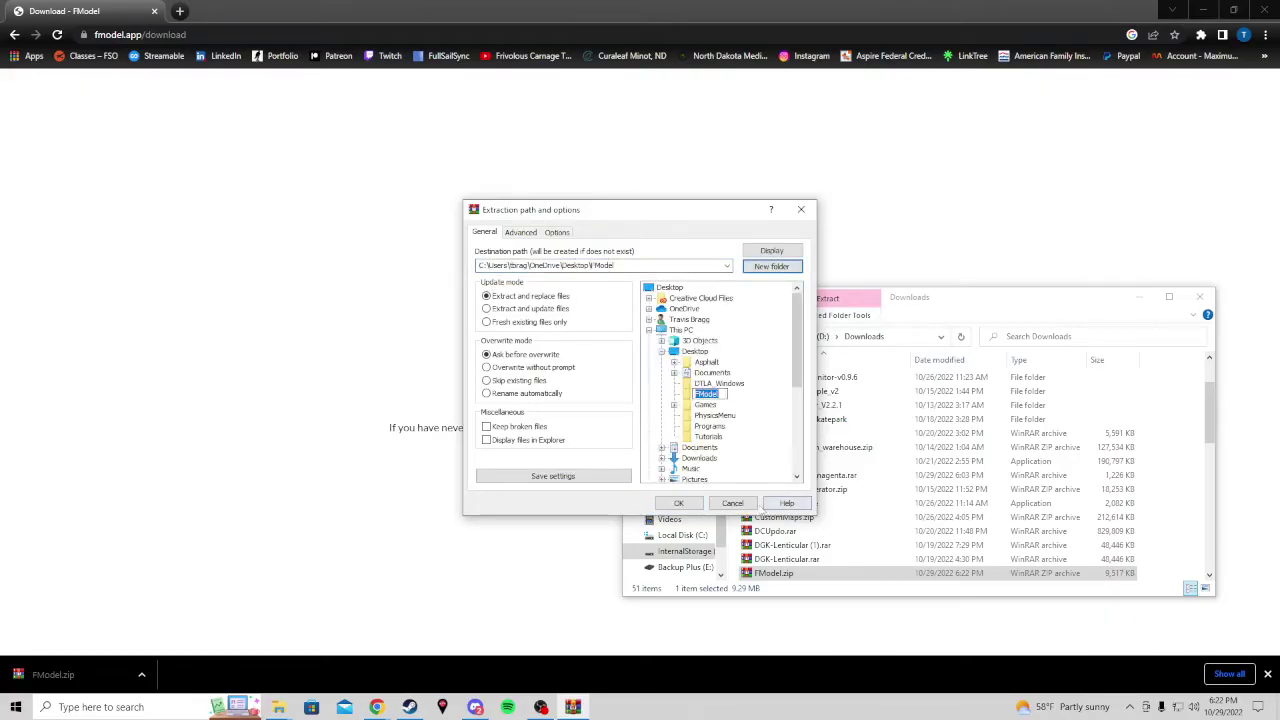
pyautogui.click(678, 503)
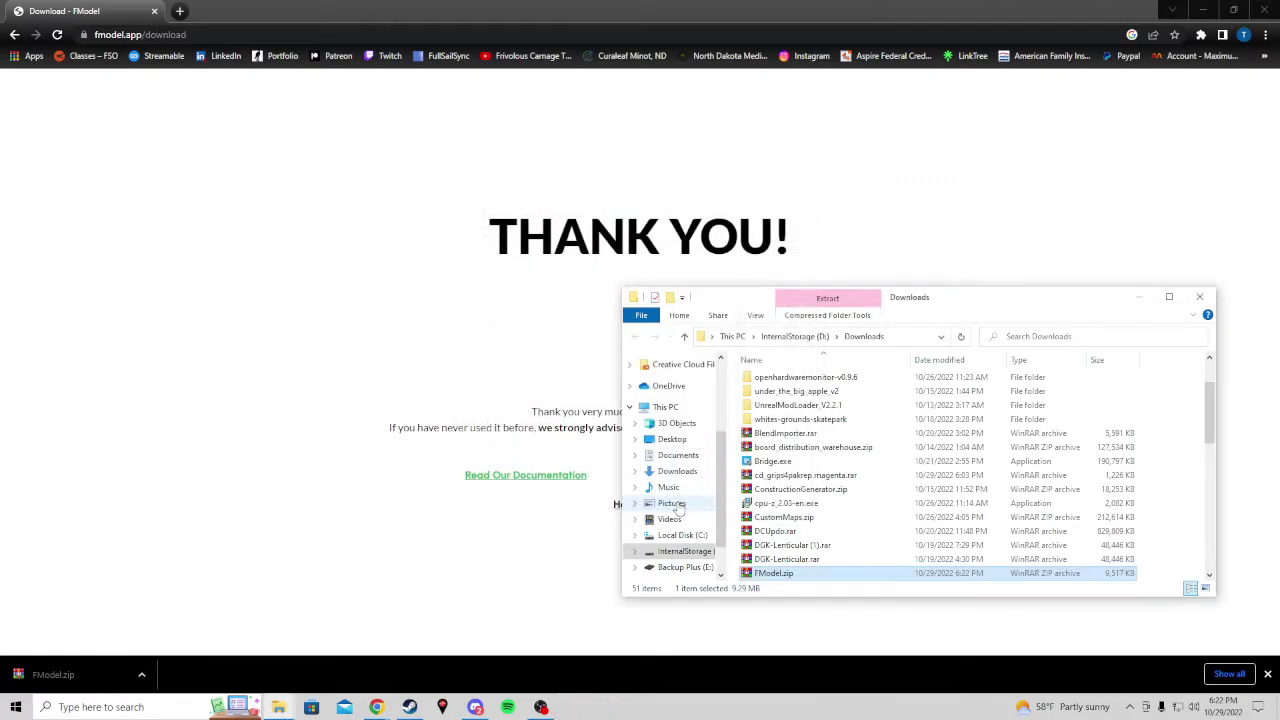
# - Return to the desktop, move the FModel folder beside the umodel.exe shortcut and launch FModel.exe from it
pyautogui.click(1138, 296)
pyautogui.click(1172, 10)
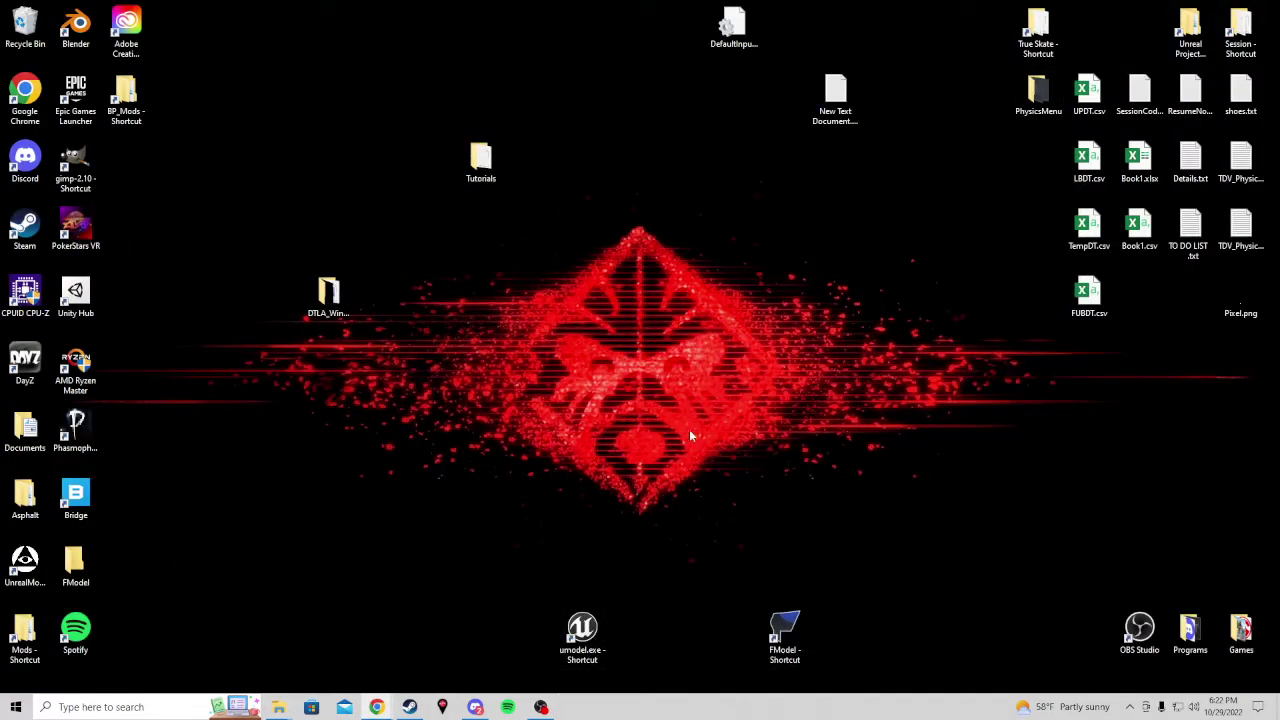
pyautogui.moveTo(75, 562); pyautogui.dragTo(633, 630)
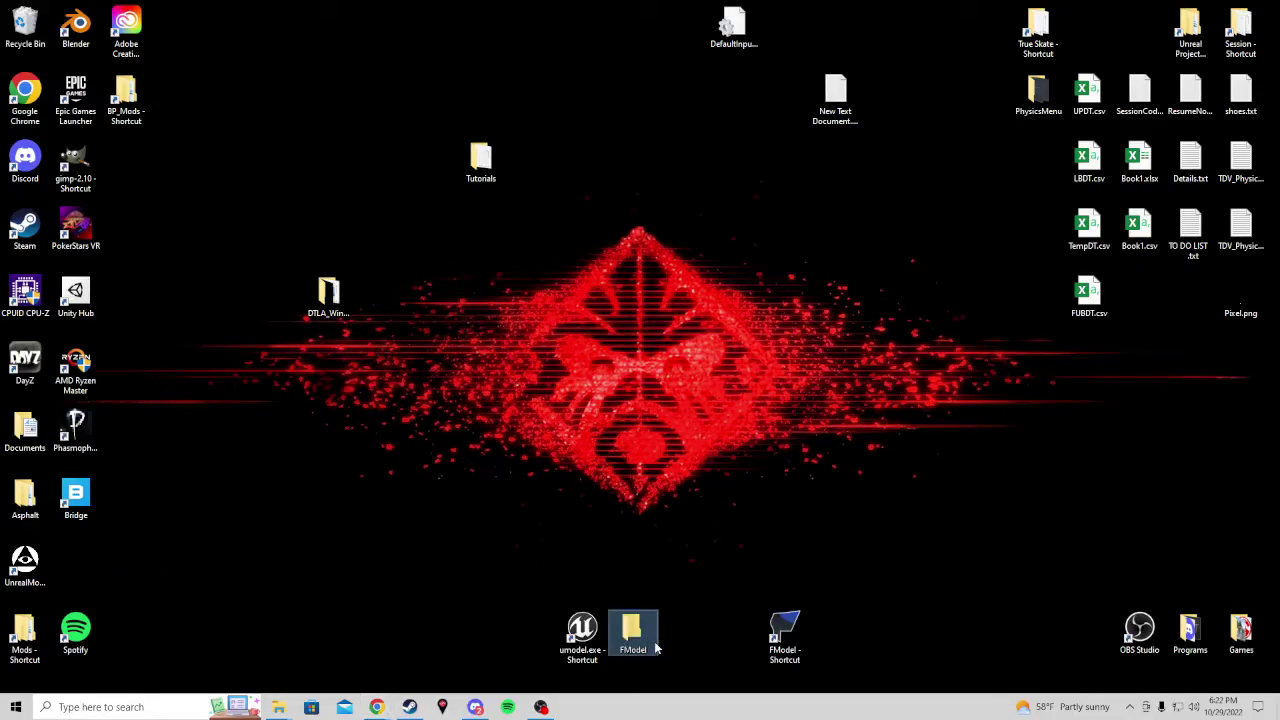
pyautogui.doubleClick(631, 630)
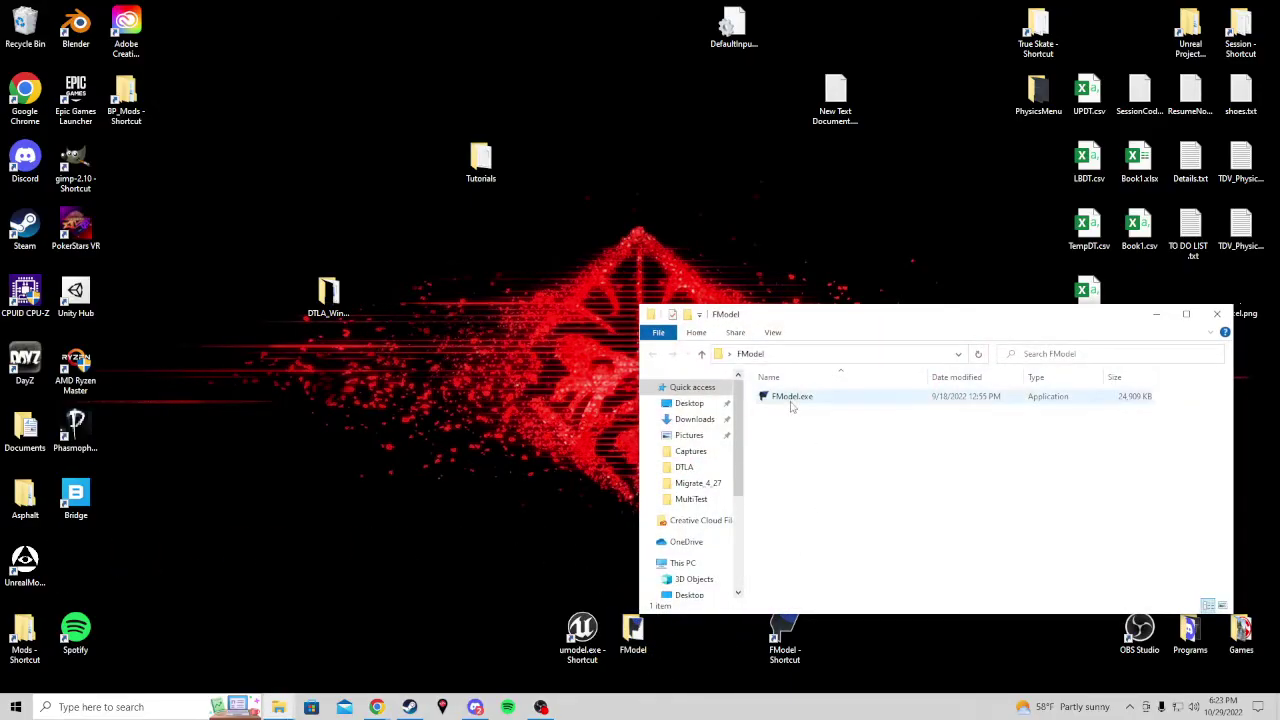
pyautogui.doubleClick(792, 398)
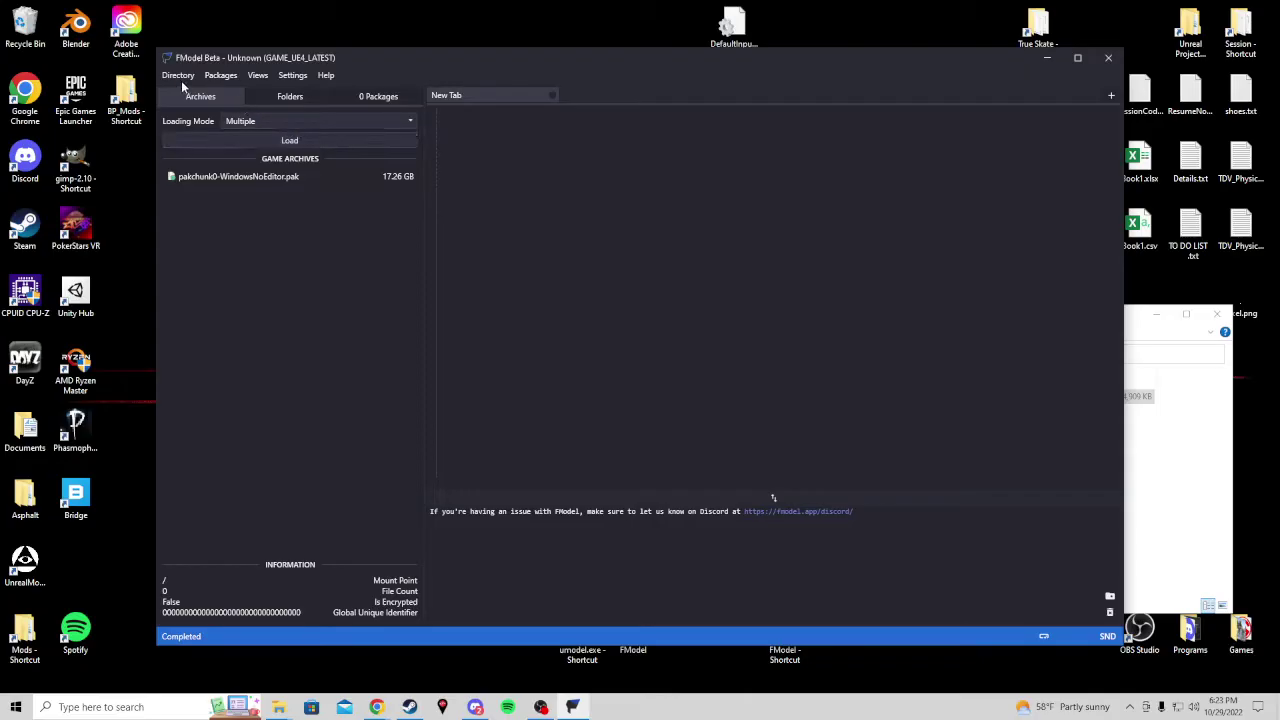
# - Open FModel's Directory Selector and check the detected games list, keeping SessionGame selected
pyautogui.click(179, 77)
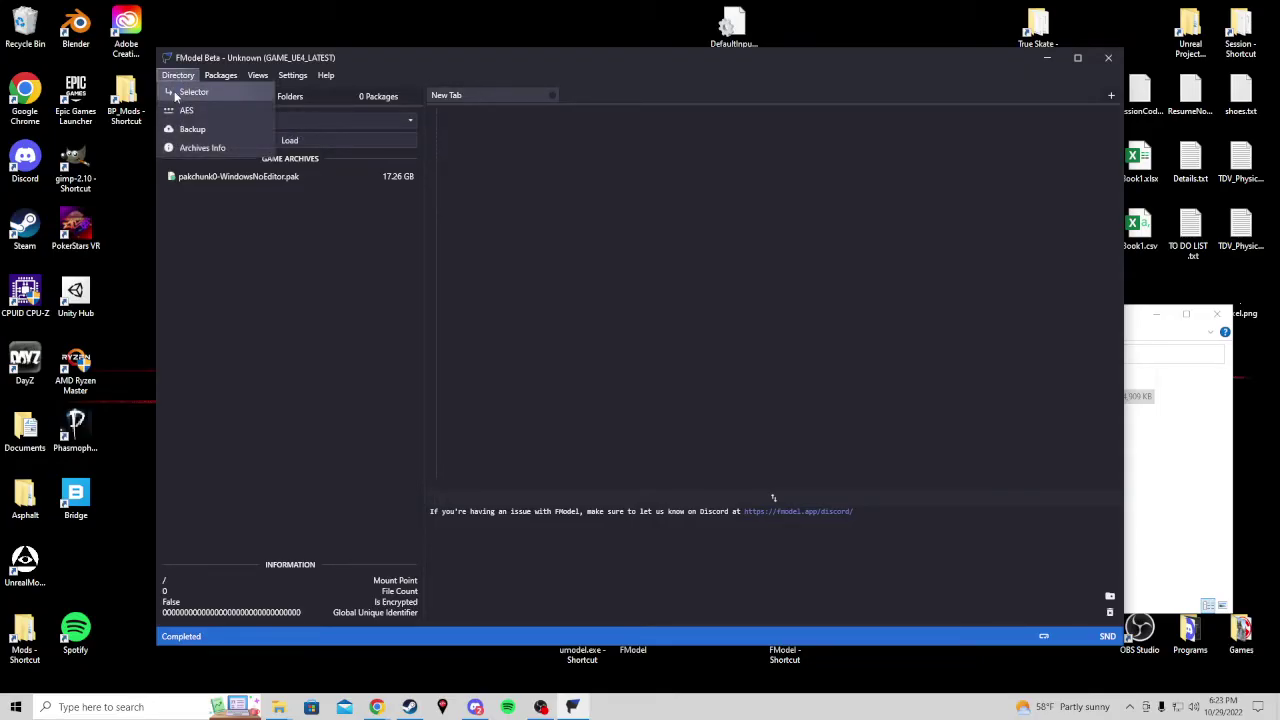
pyautogui.click(187, 92)
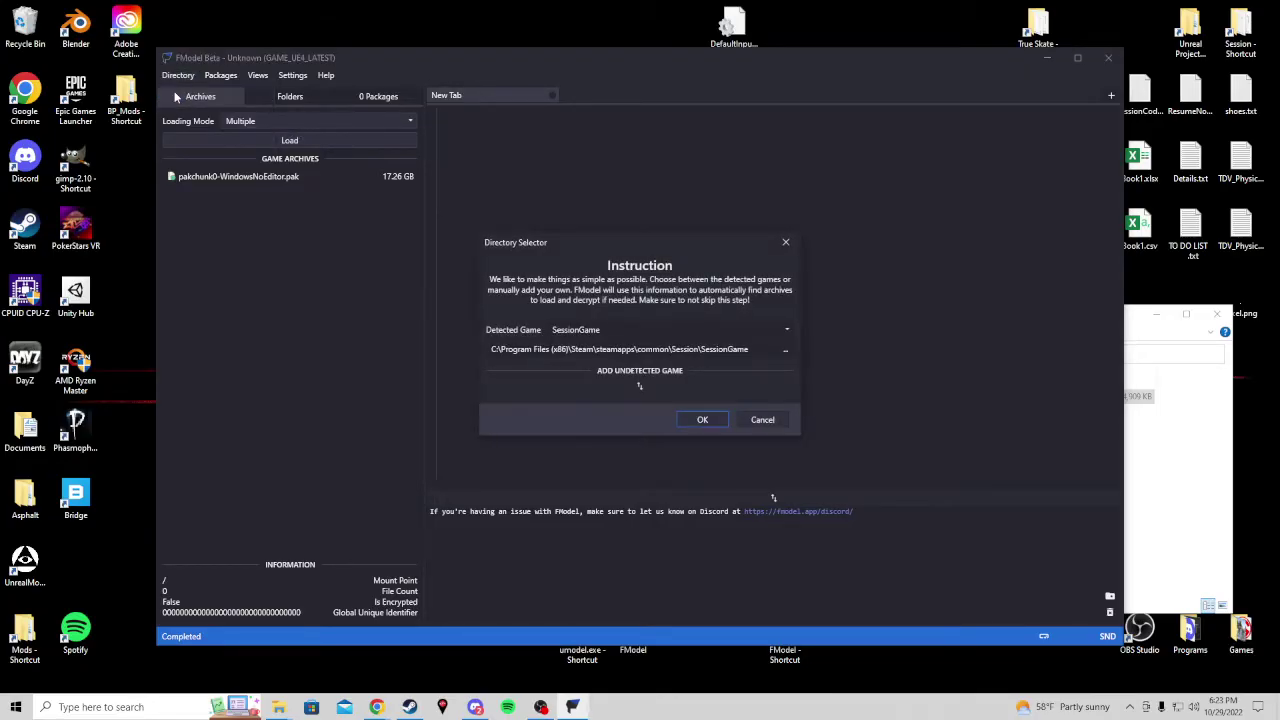
pyautogui.click(622, 329)
pyautogui.click(622, 329)
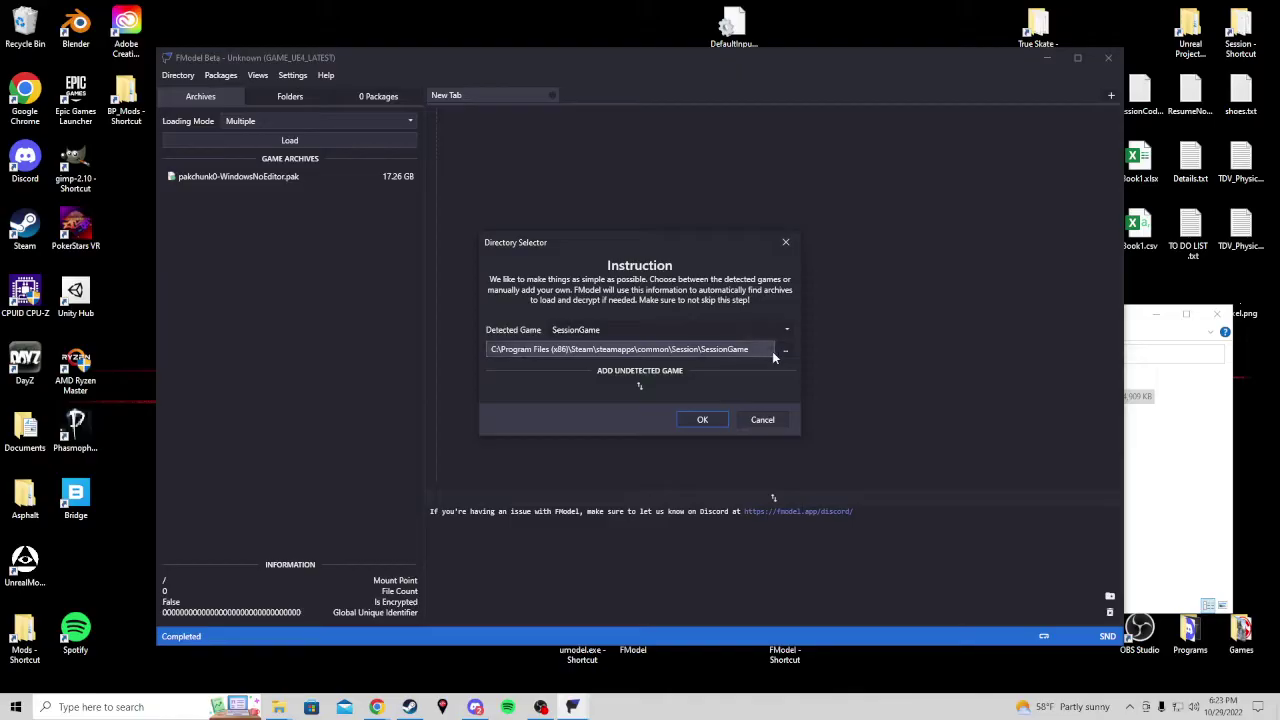
# - Browse for the game directory and look through the Program Files folder on the C: drive
pyautogui.click(786, 354)
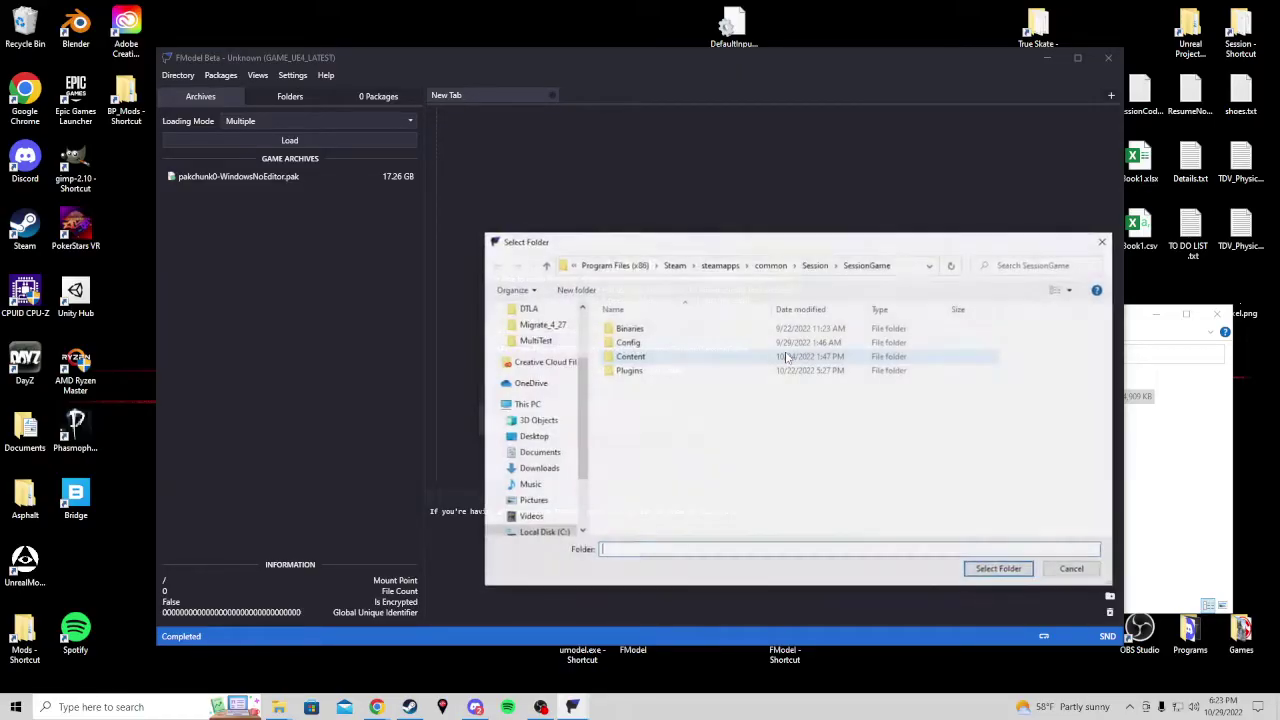
pyautogui.click(544, 532)
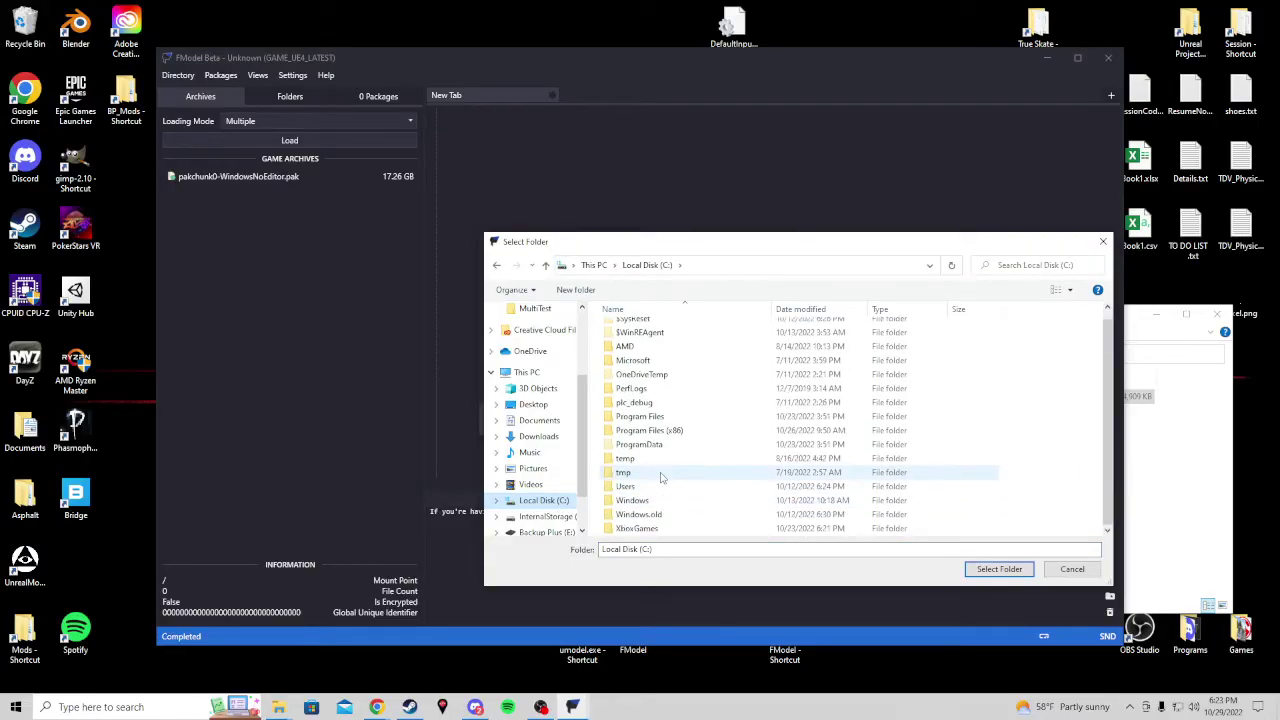
pyautogui.scroll(-1, 655, 490)
pyautogui.doubleClick(686, 418)
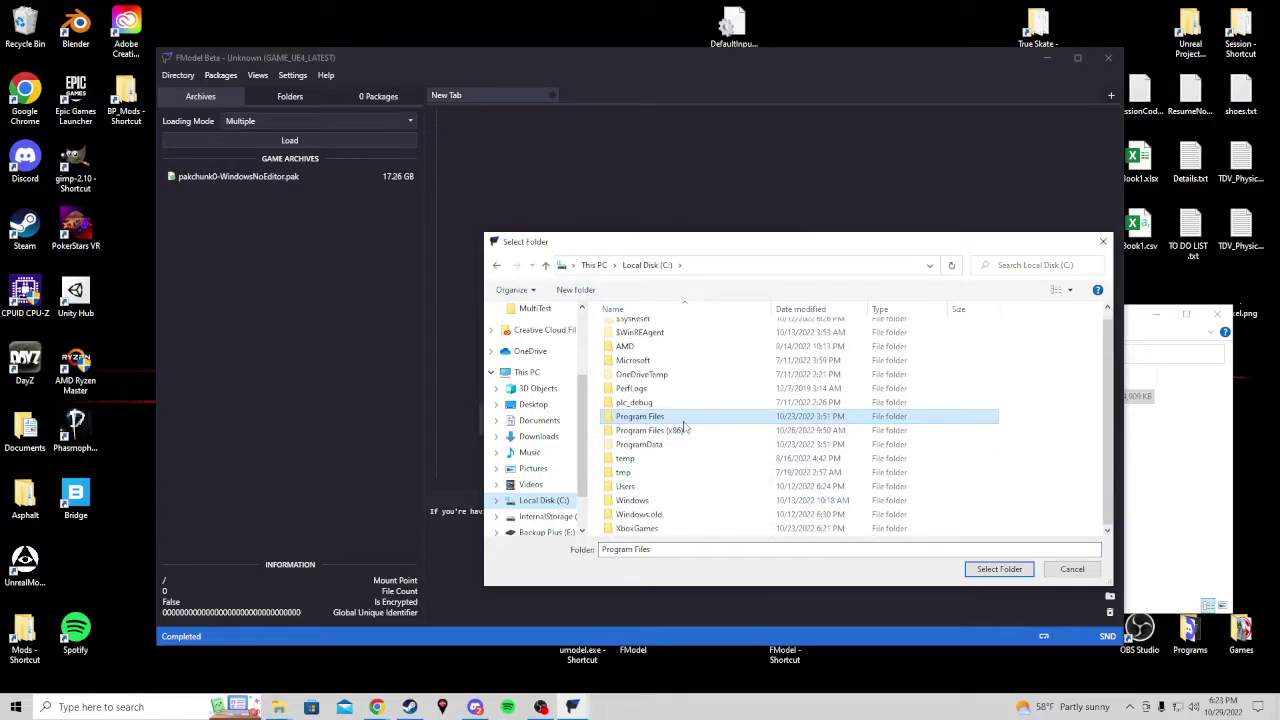
pyautogui.scroll(-5, 689, 434)
pyautogui.scroll(3, 690, 432)
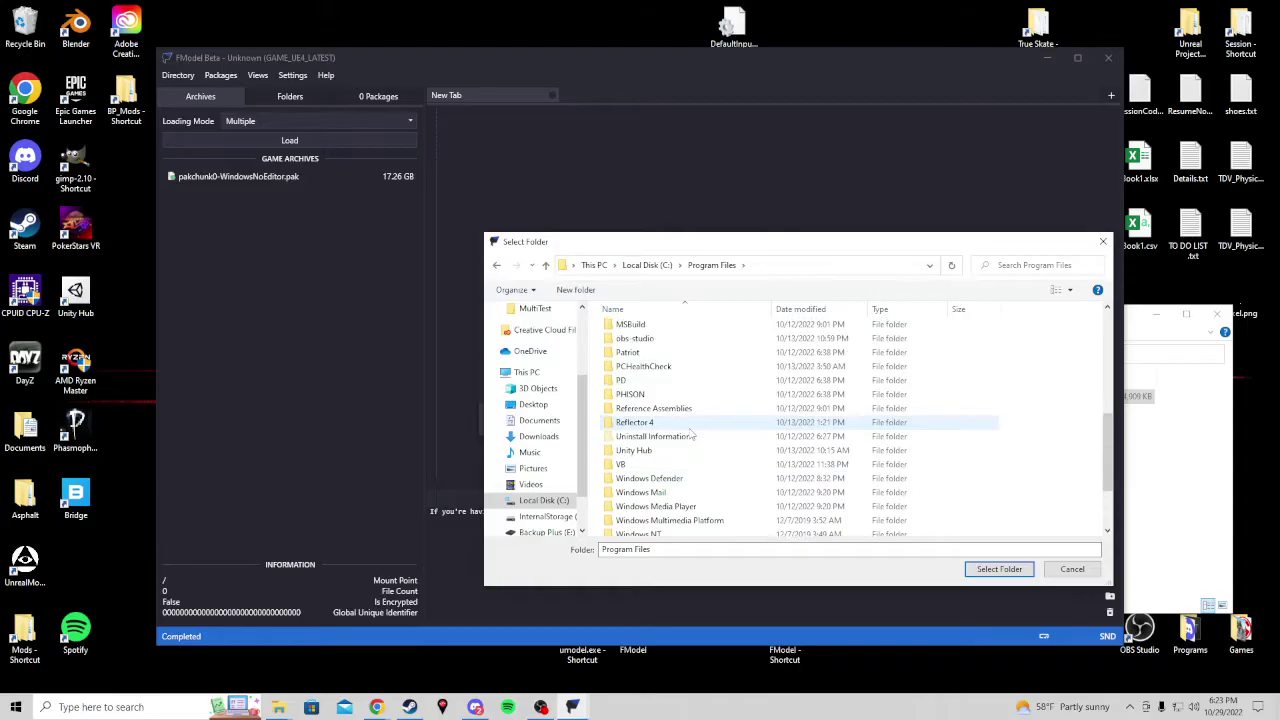
pyautogui.scroll(-5, 716, 436)
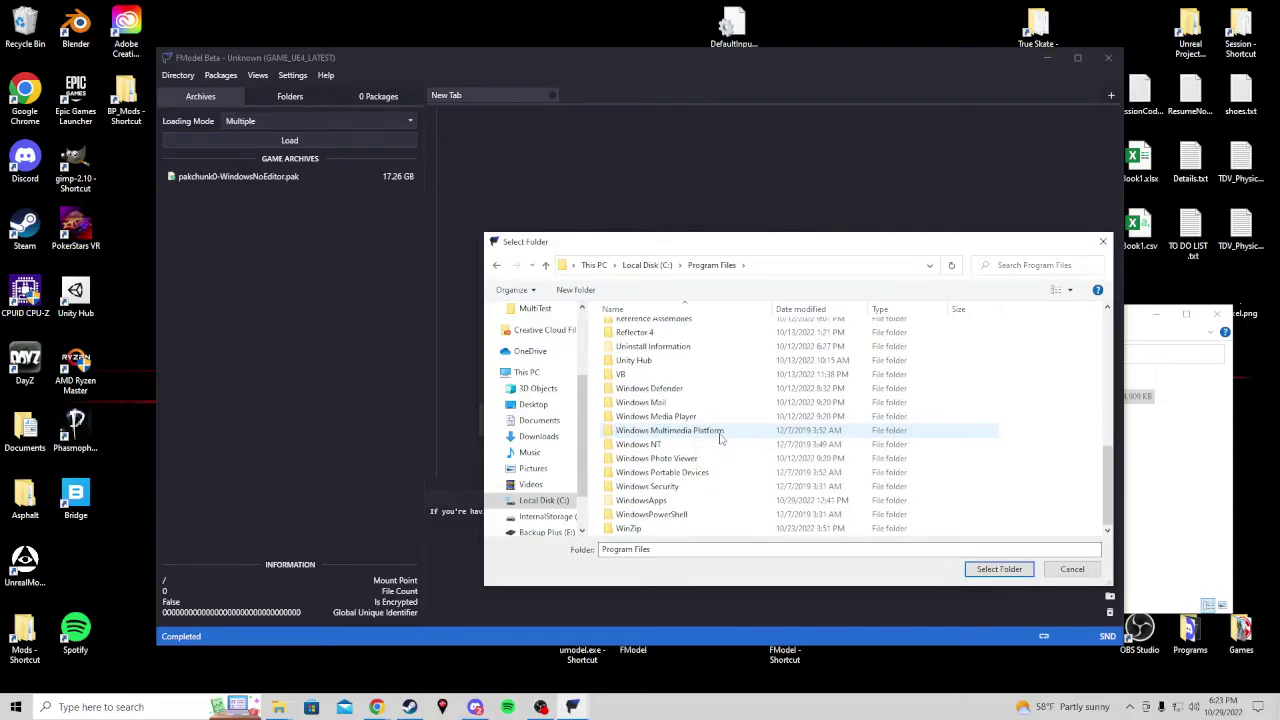
pyautogui.scroll(3, 717, 437)
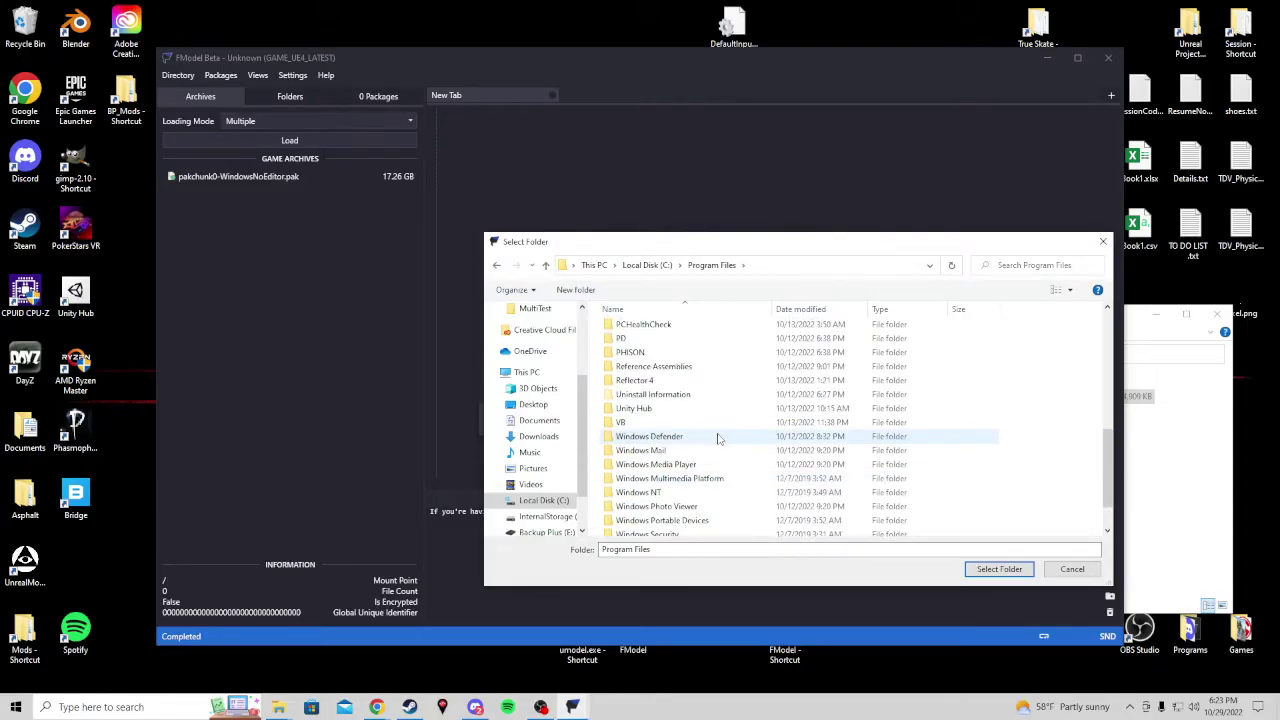
# - Switch to Steam, copy the install folder path of Session: Skate Sim from its local files, and return to FModel's folder selection
pyautogui.click(418, 706)
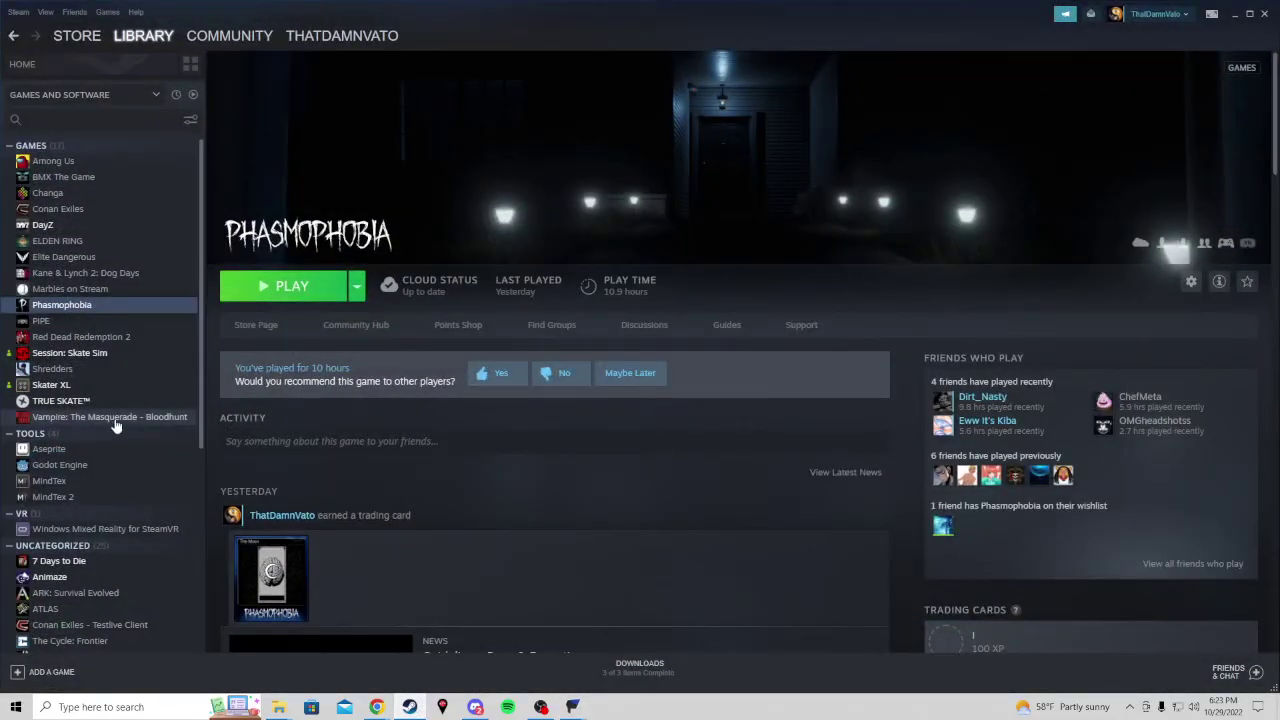
pyautogui.rightClick(89, 360)
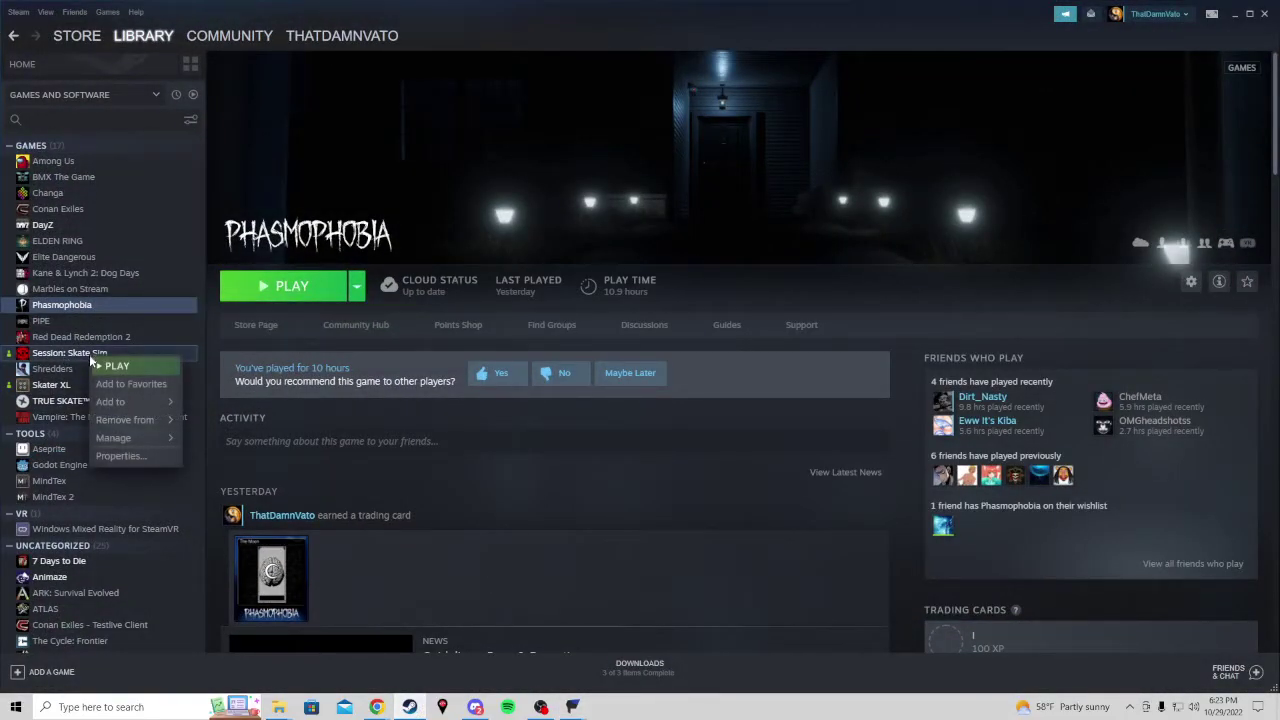
pyautogui.moveTo(138, 448)
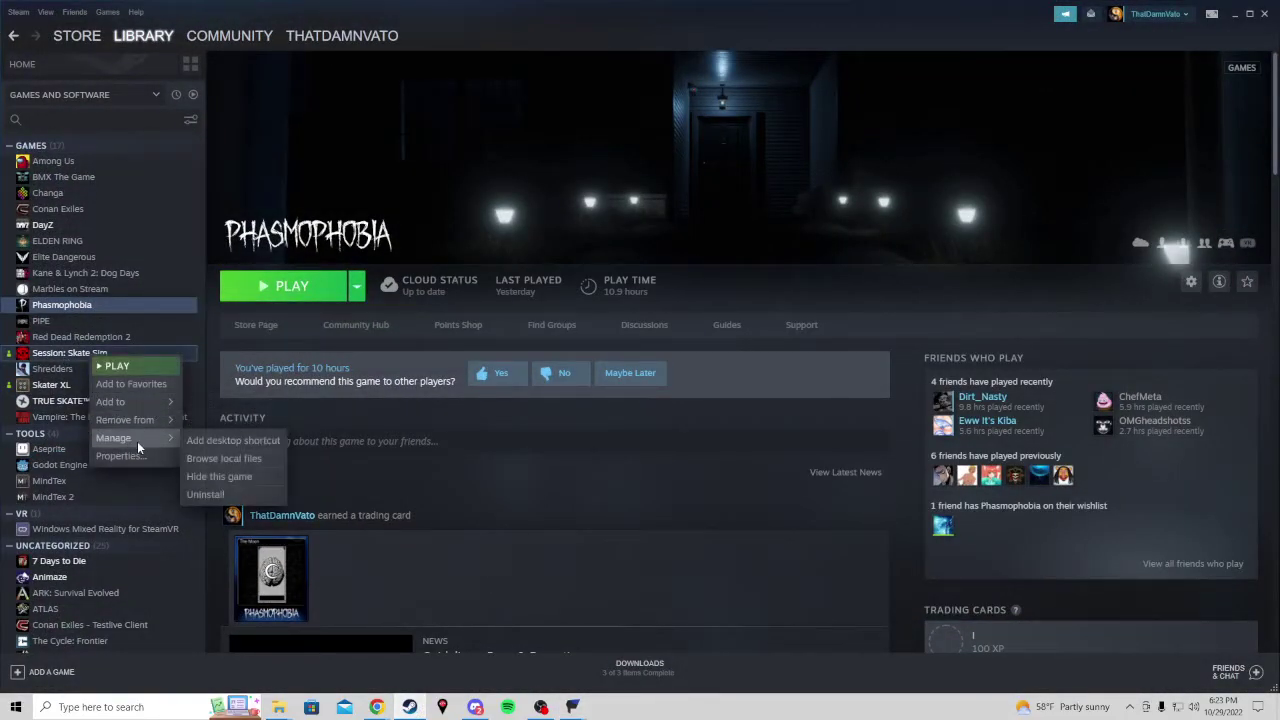
pyautogui.click(228, 460)
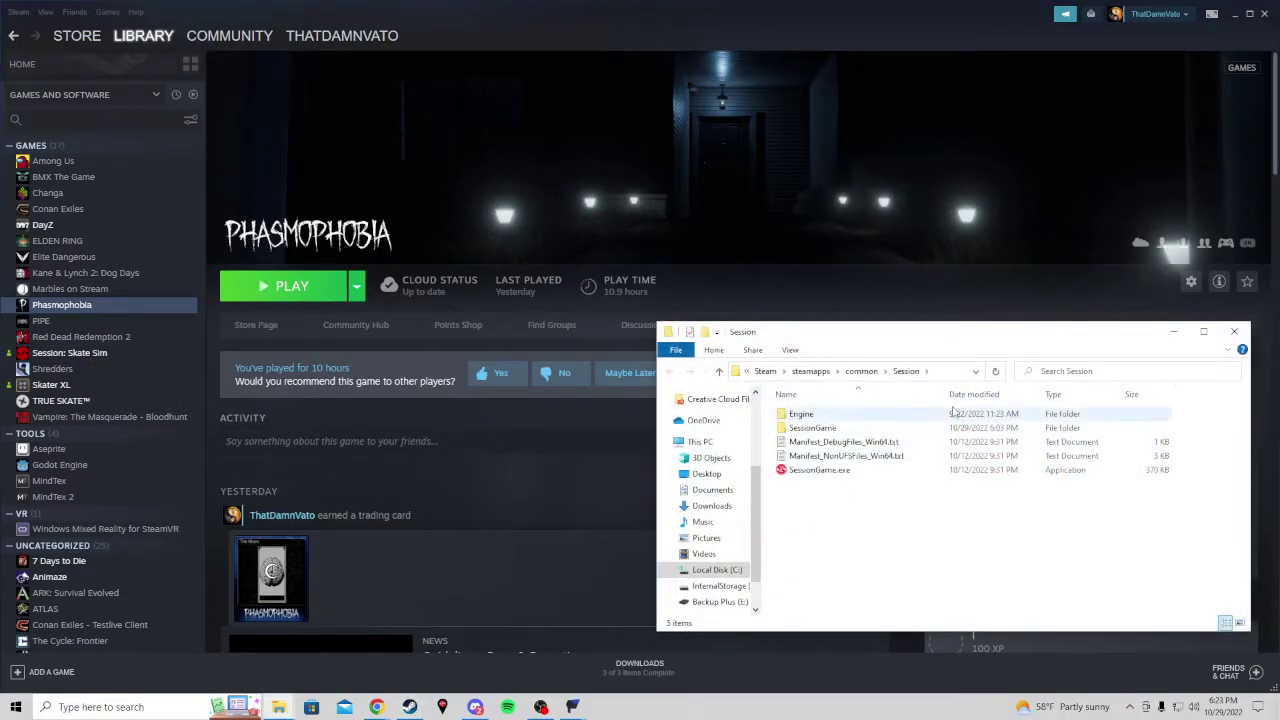
pyautogui.click(955, 372)
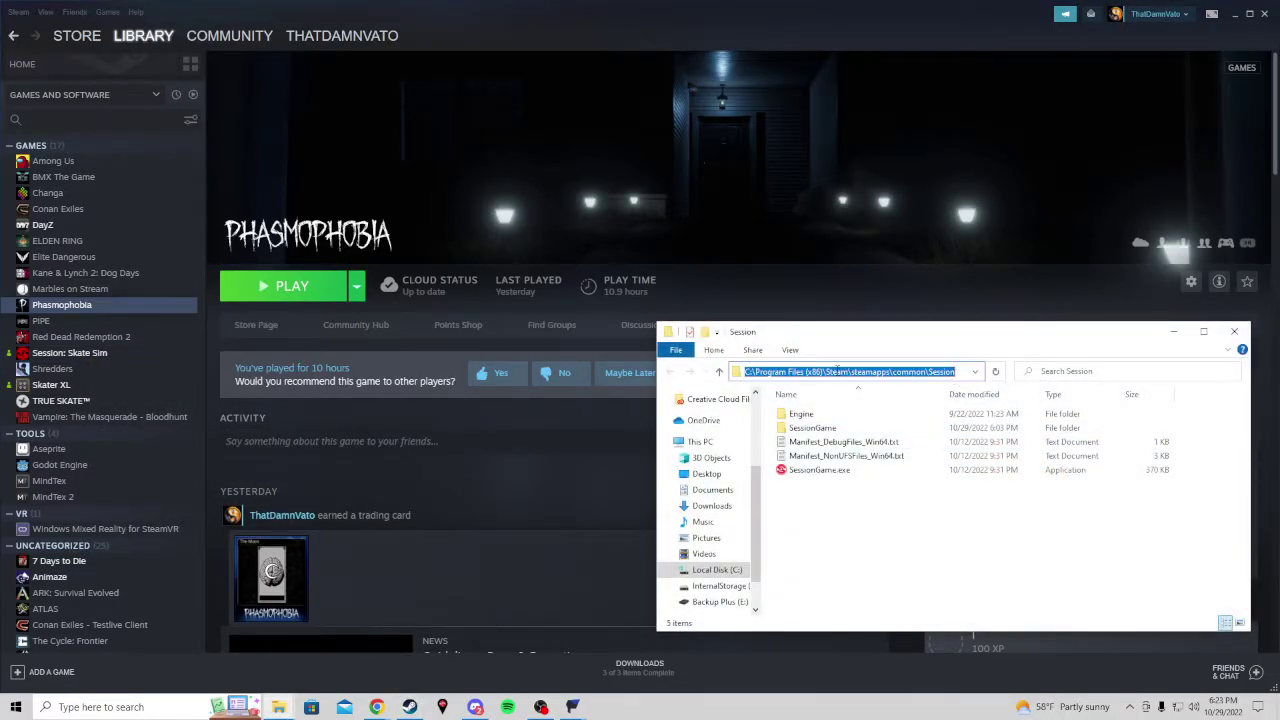
pyautogui.rightClick(847, 375)
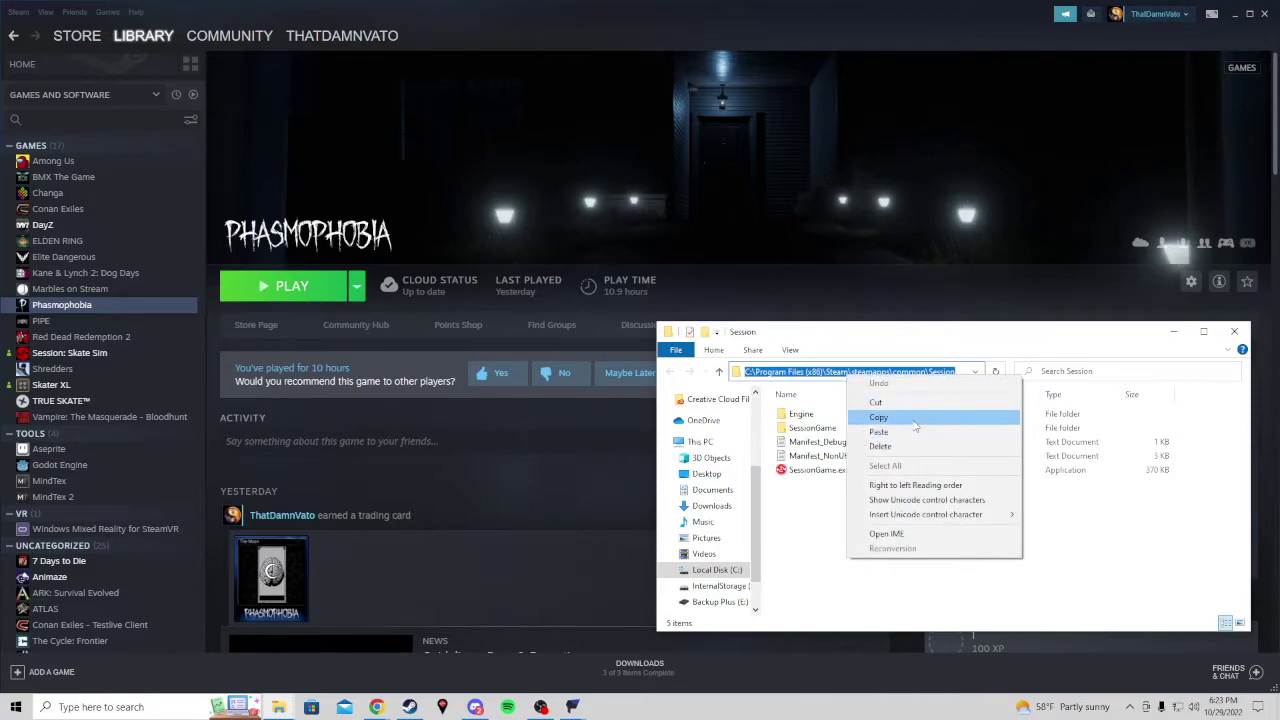
pyautogui.click(915, 426)
pyautogui.click(1234, 331)
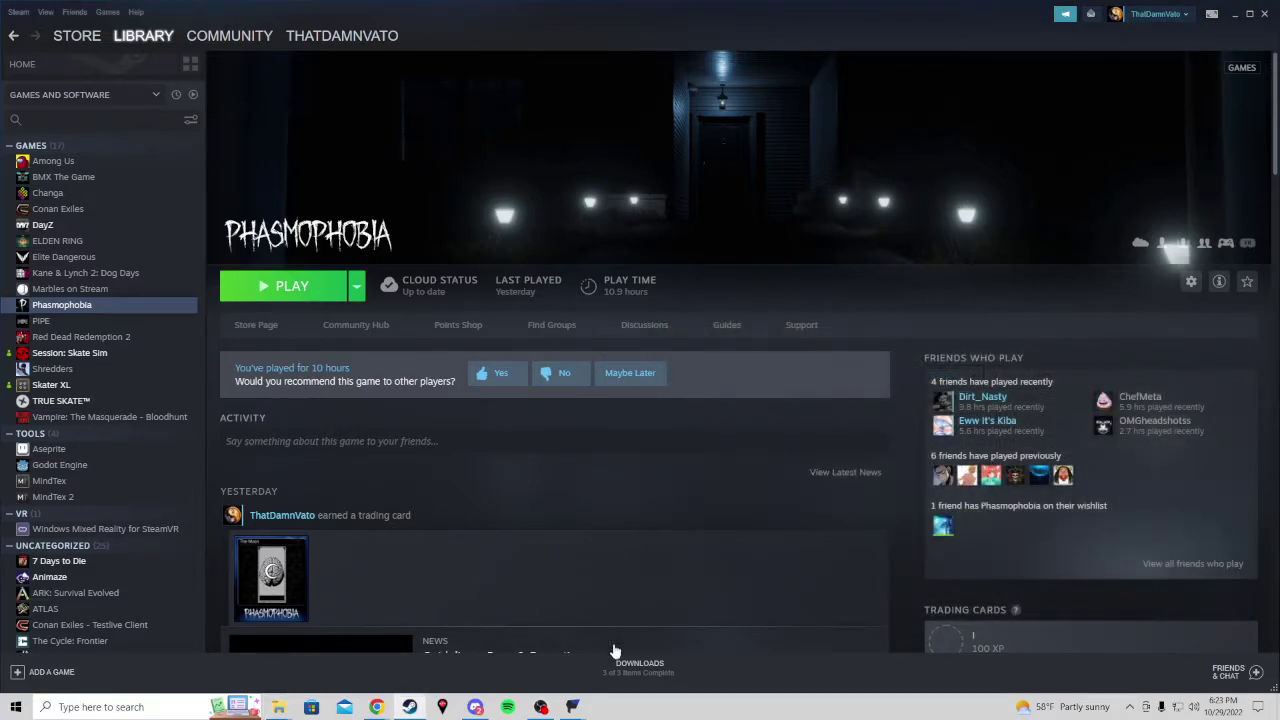
pyautogui.moveTo(572, 707)
pyautogui.click(640, 640)
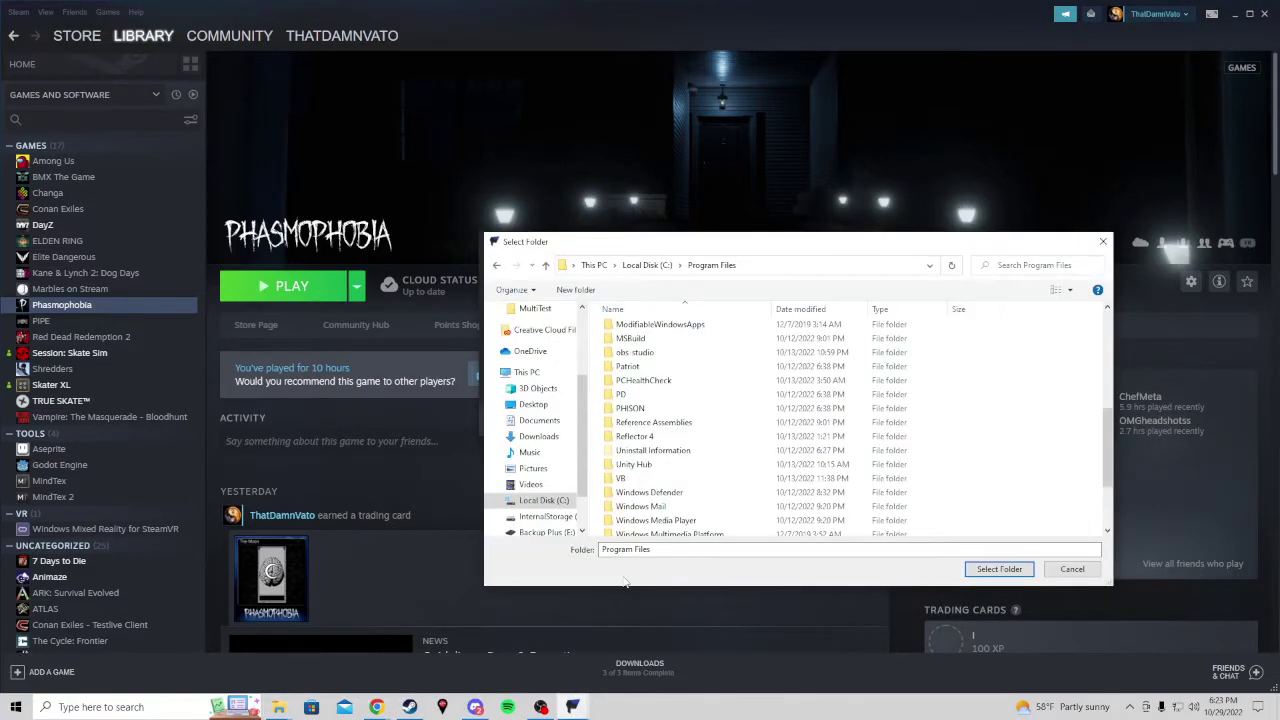
# - Set the game directory to the copied Steam Session install folder, confirm the directory selection and restart FModel to apply it
pyautogui.click(773, 265)
pyautogui.rightClick(742, 265)
pyautogui.click(752, 323)
pyautogui.press('Return')
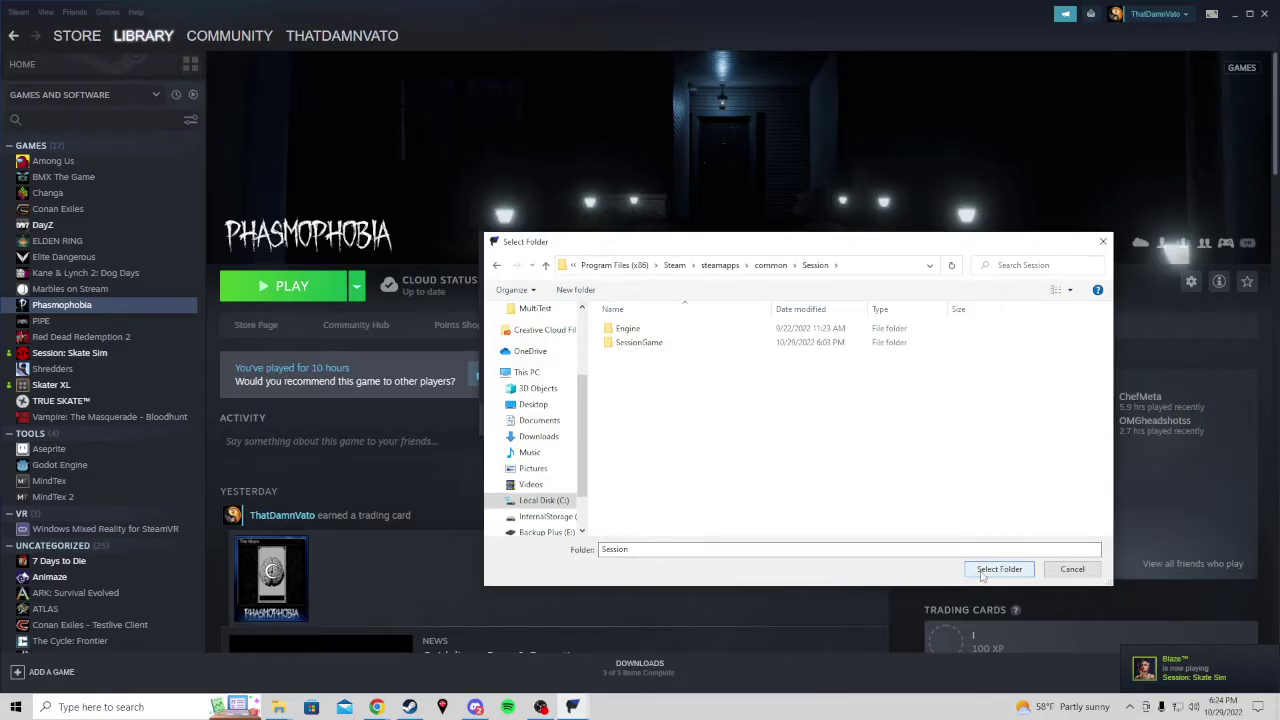
pyautogui.click(994, 569)
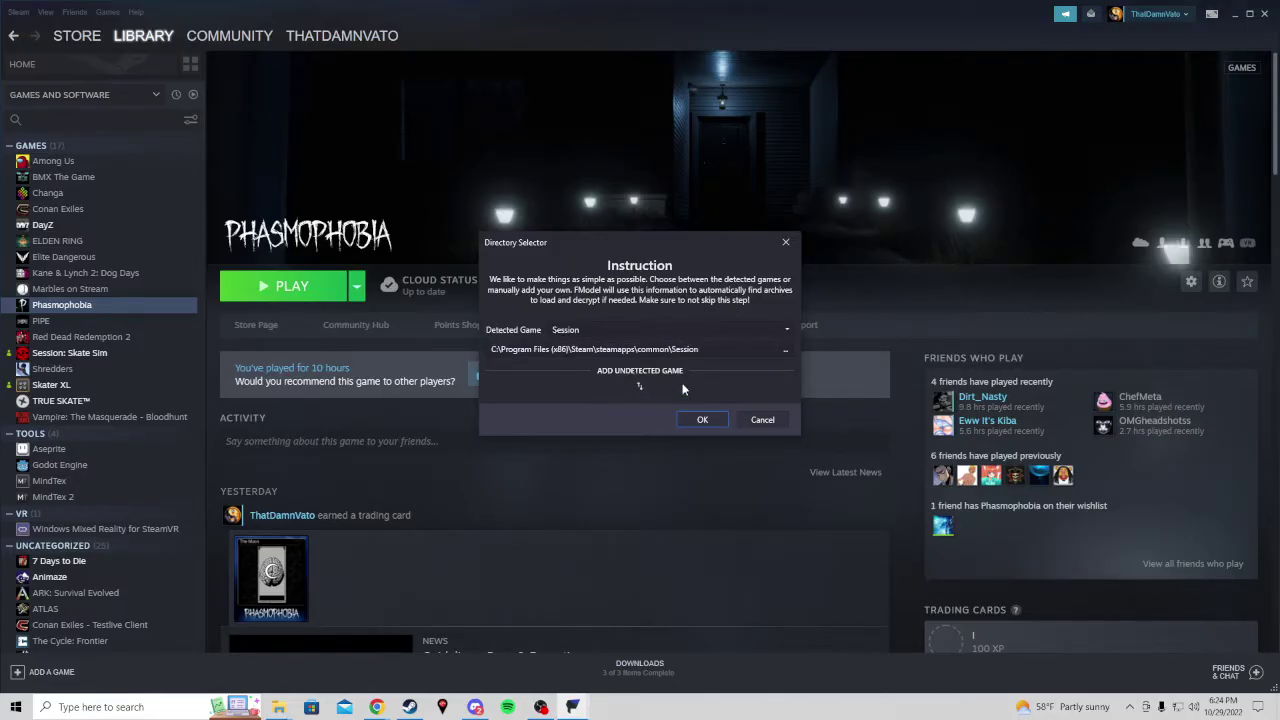
pyautogui.click(697, 419)
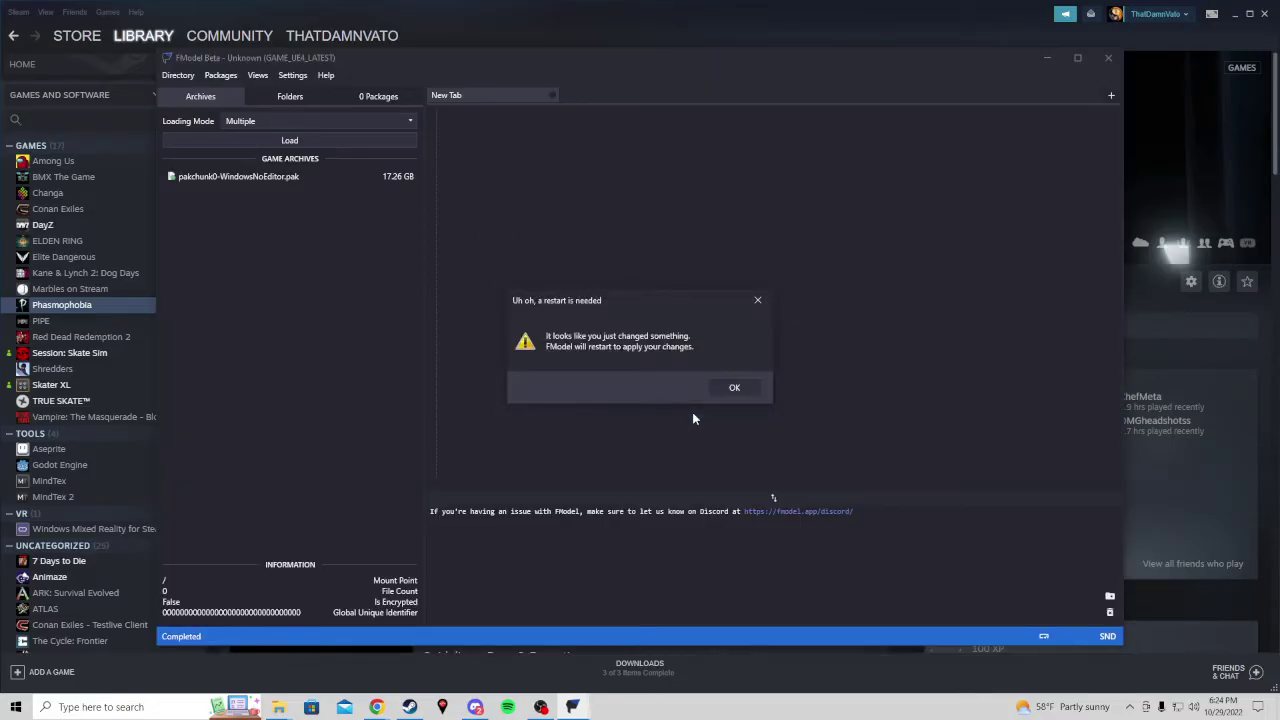
pyautogui.click(739, 393)
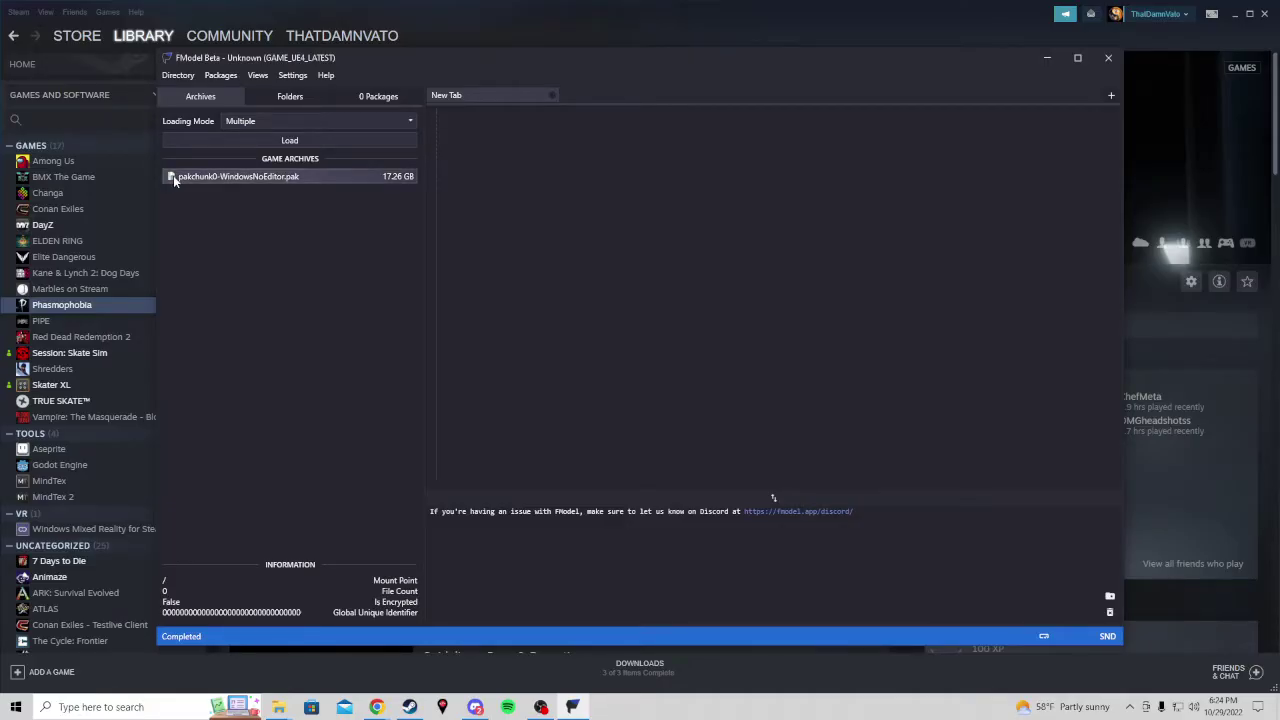
# - Open FModel's AES manager, copy the AES key from SessionCode.txt on the desktop and close the text file
pyautogui.click(182, 78)
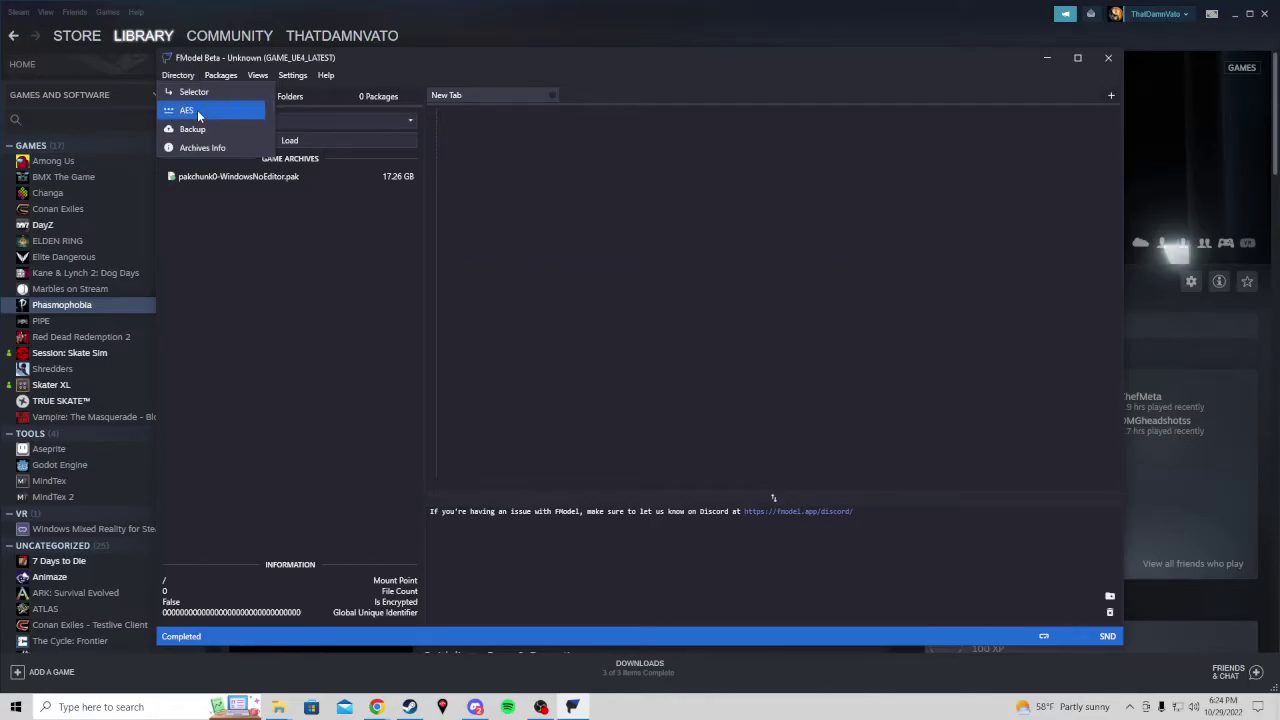
pyautogui.click(197, 110)
pyautogui.click(1215, 42)
pyautogui.click(1234, 14)
pyautogui.doubleClick(1147, 97)
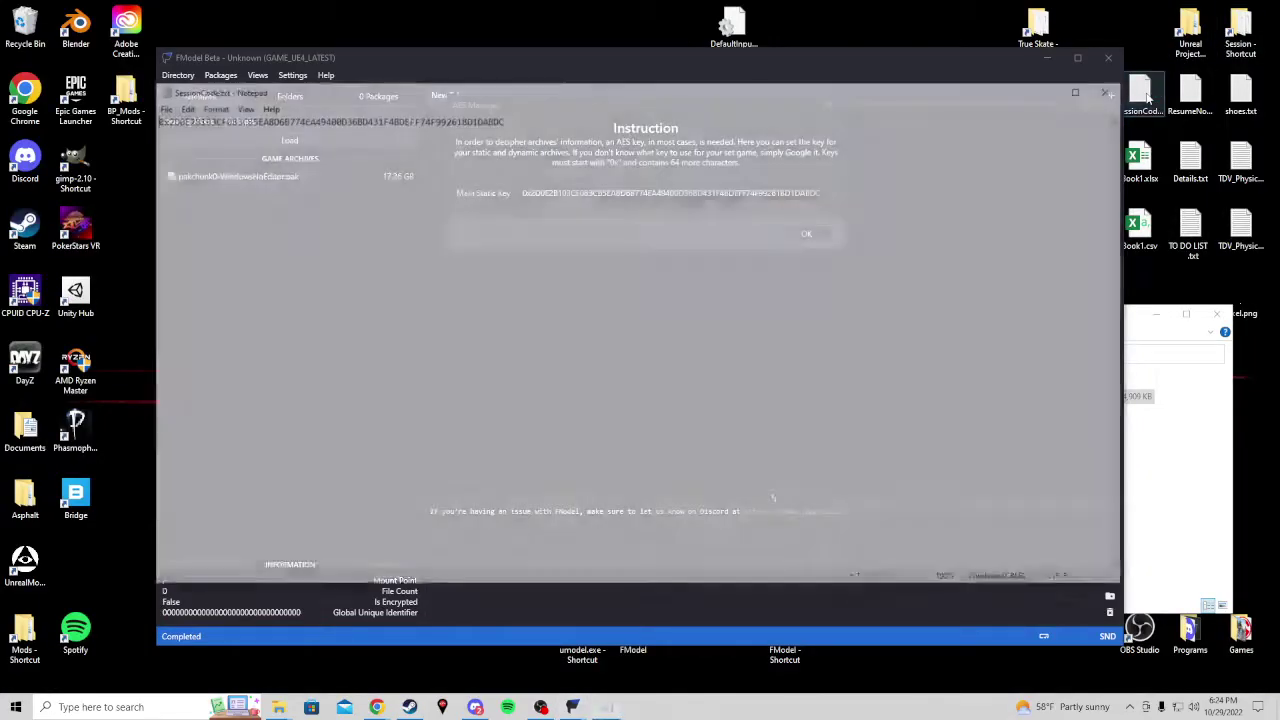
pyautogui.moveTo(503, 118); pyautogui.dragTo(64, 140)
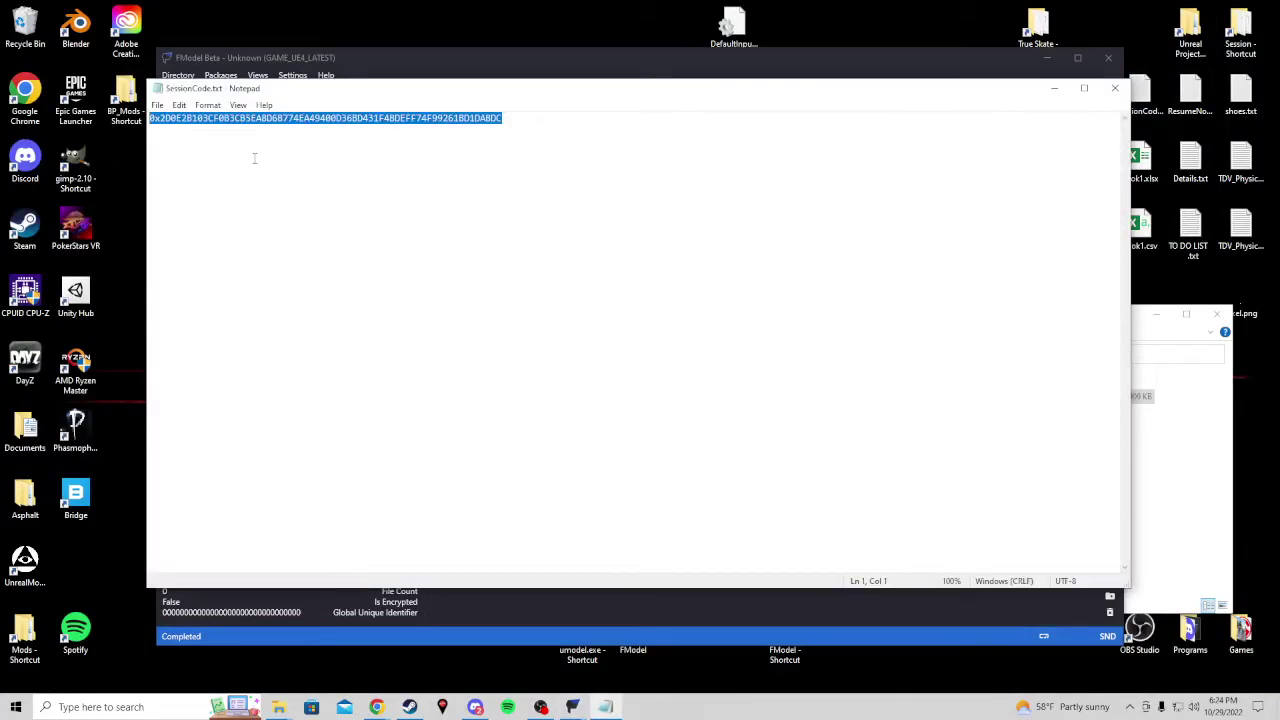
pyautogui.rightClick(366, 121)
pyautogui.click(400, 167)
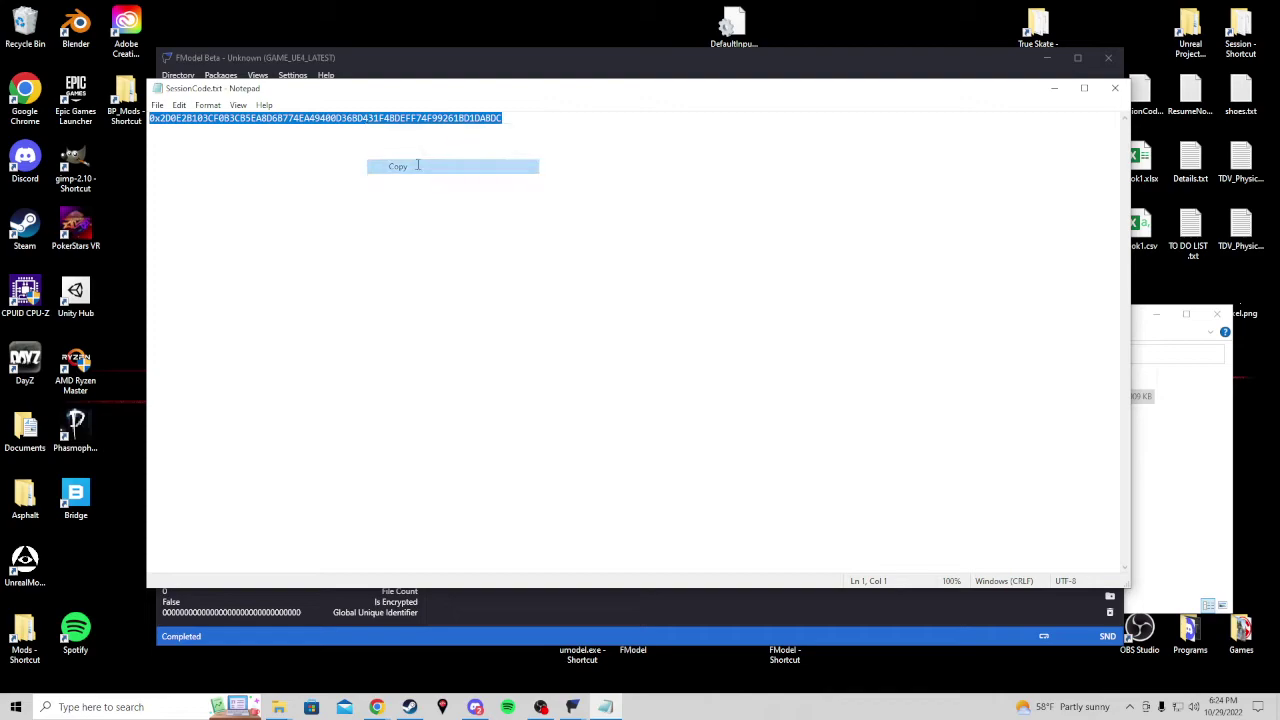
pyautogui.click(1115, 88)
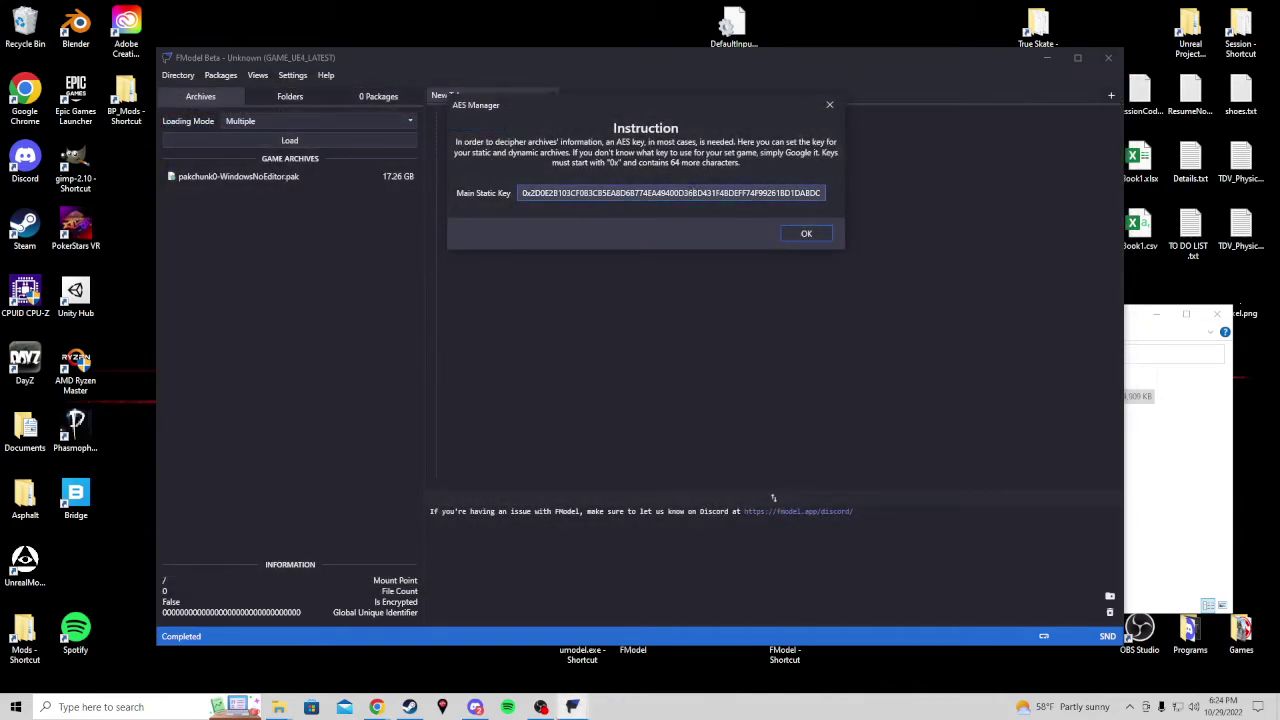
# - Paste the copied AES key as the Main Static Key and confirm it
pyautogui.rightClick(691, 194)
pyautogui.click(726, 231)
pyautogui.click(806, 233)
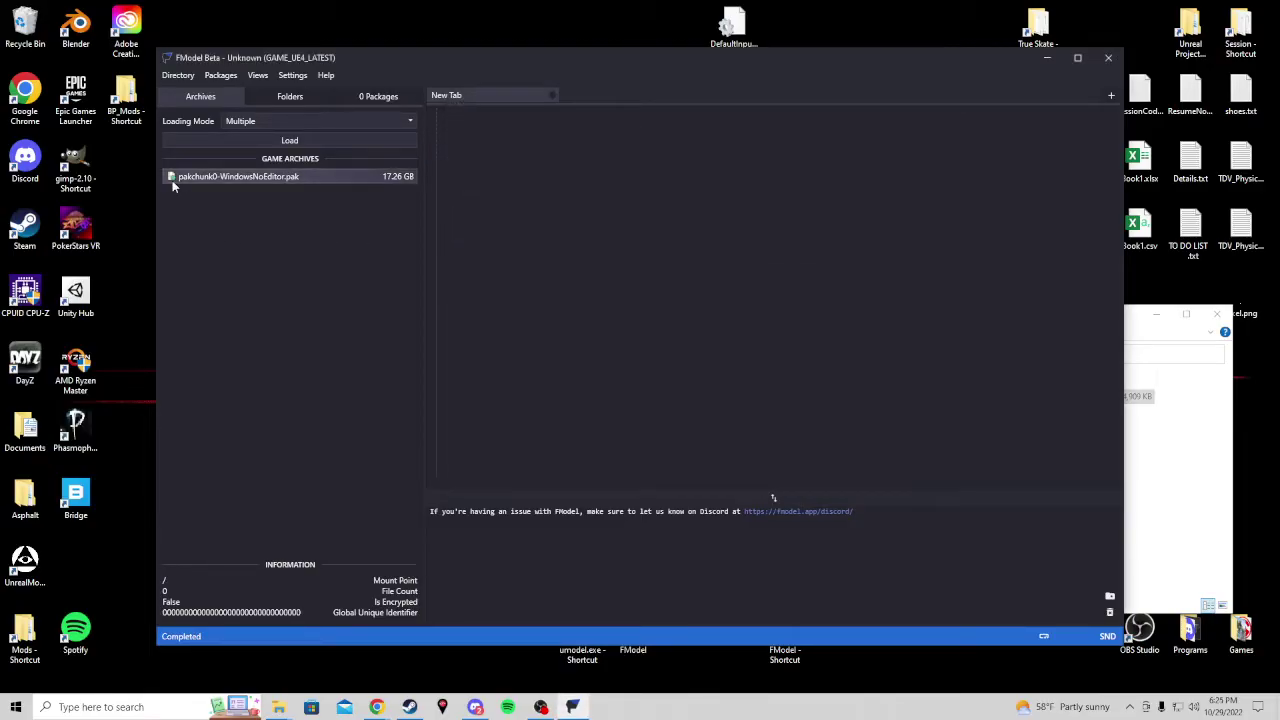
# - Load the pakchunk0-WindowsNoEditor.pak archive and expand its SessionGame and Content folders
pyautogui.doubleClick(242, 184)
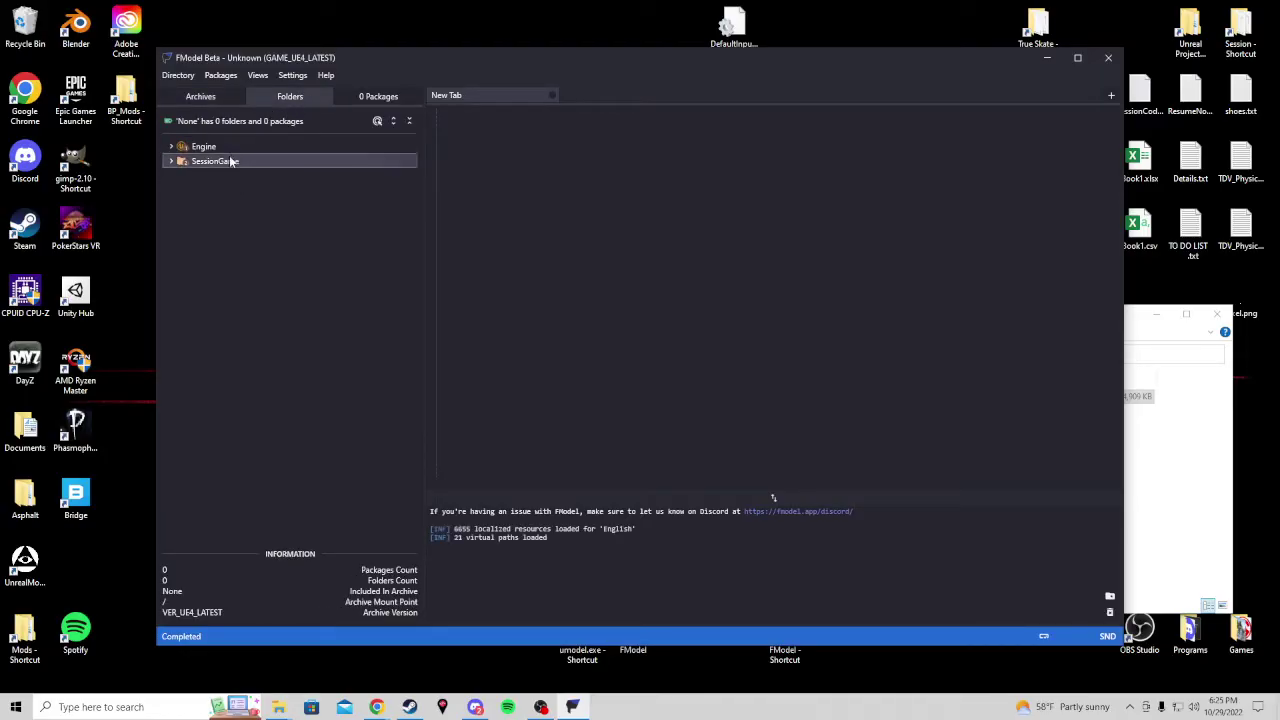
pyautogui.click(177, 163)
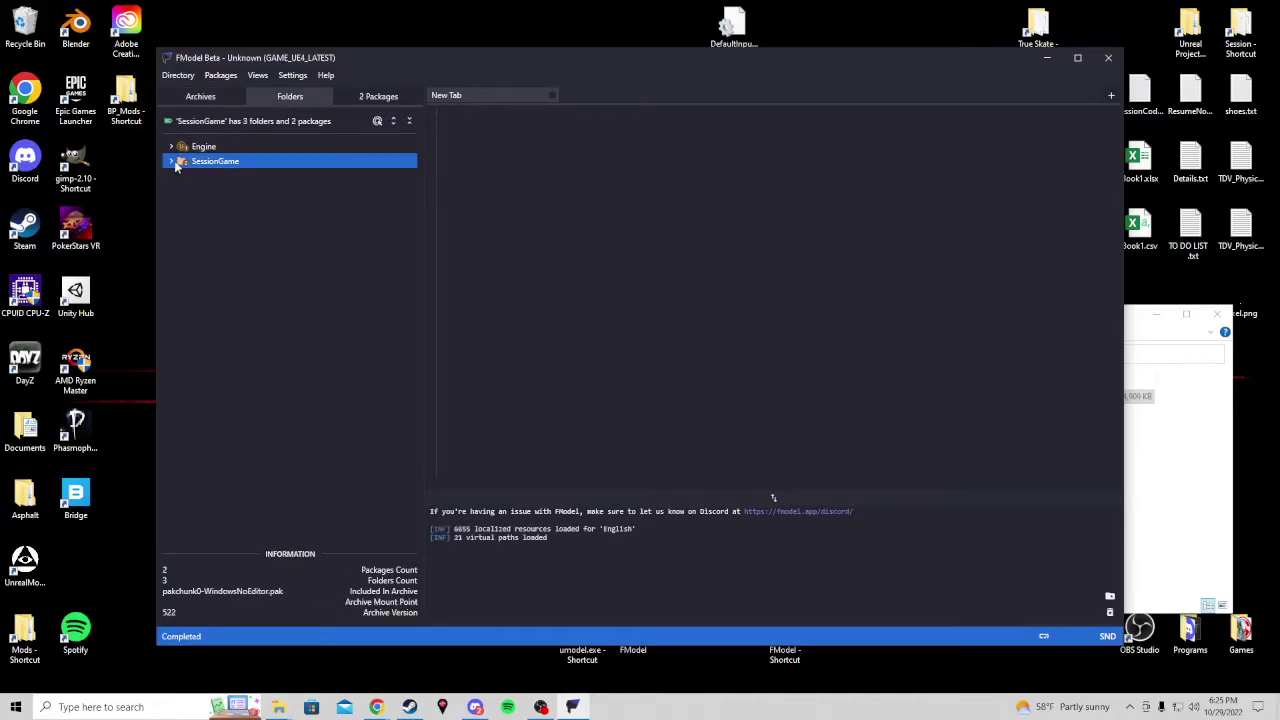
pyautogui.click(175, 166)
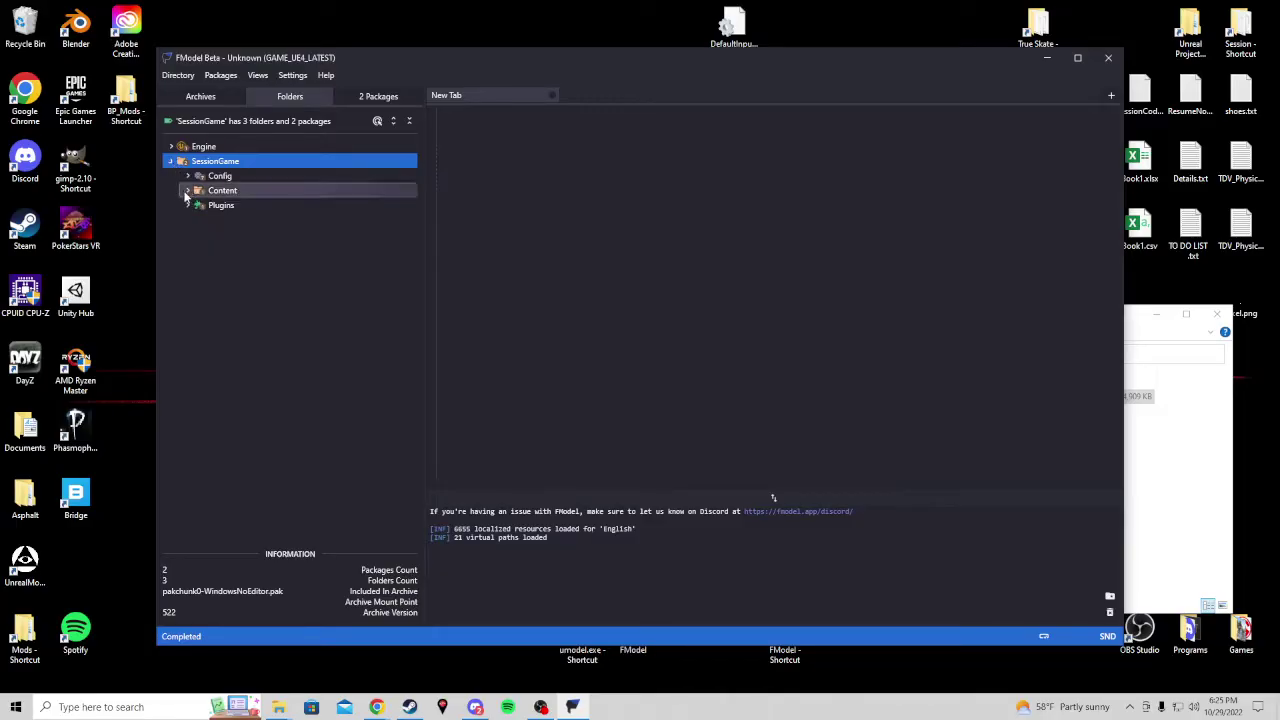
pyautogui.click(194, 195)
pyautogui.click(189, 191)
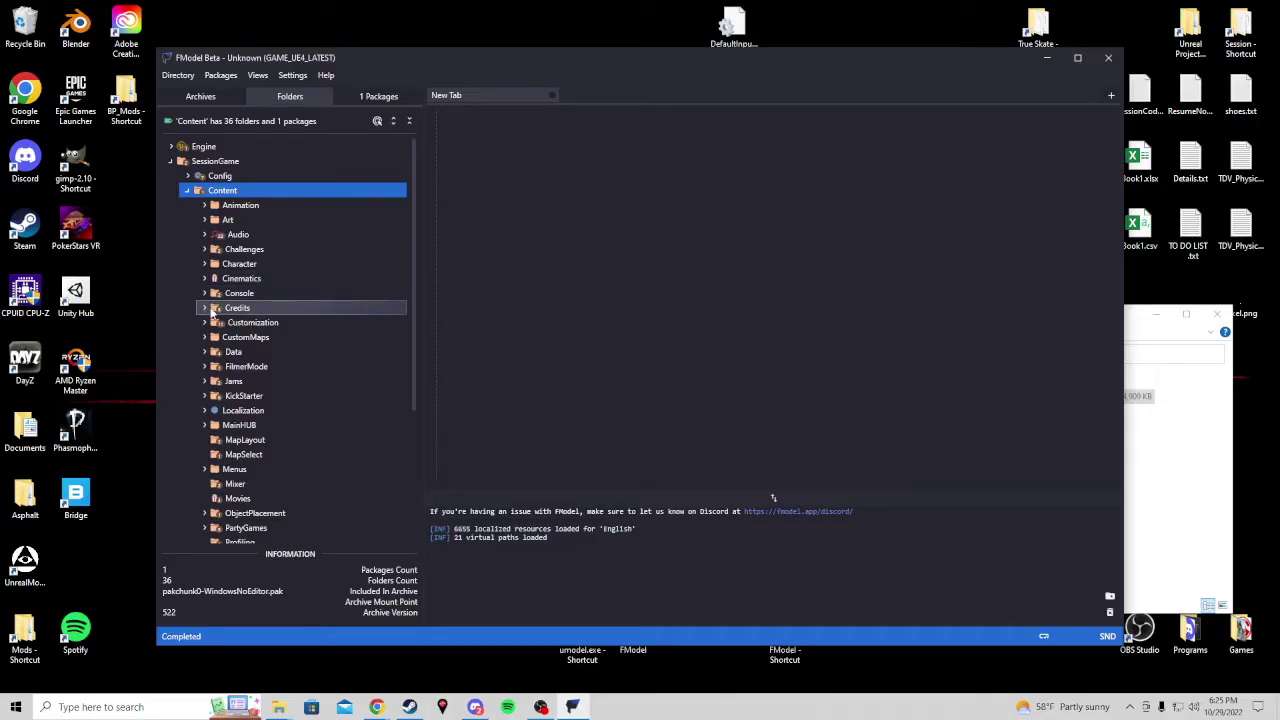
# - Expand Customization, Characters and AMXX inside Content down to the subfolders of Body_Base
pyautogui.click(203, 323)
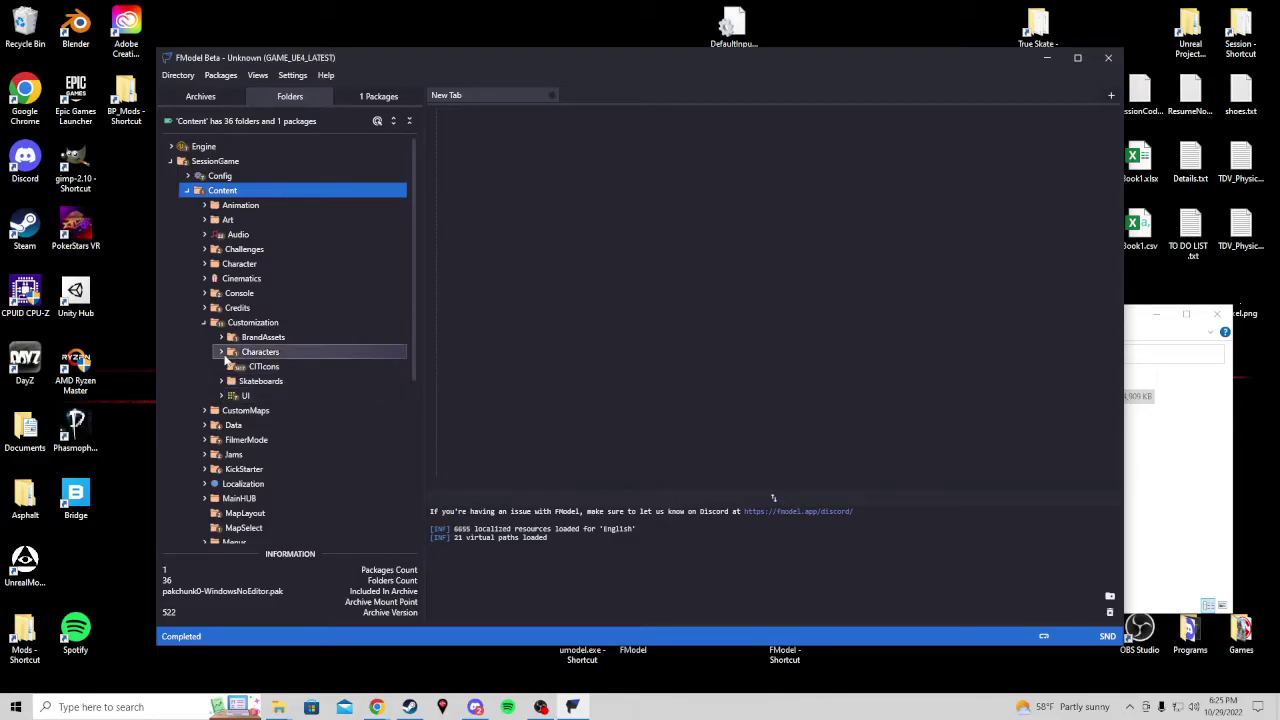
pyautogui.click(219, 354)
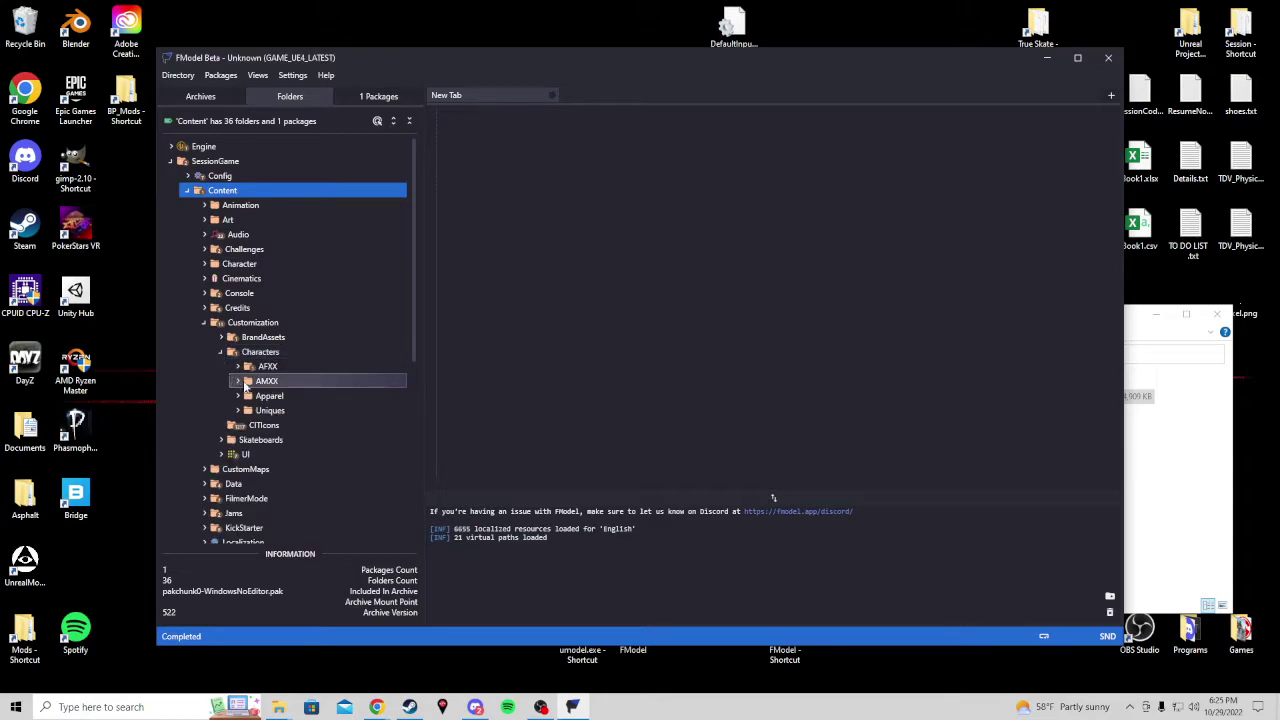
pyautogui.click(232, 383)
pyautogui.click(234, 382)
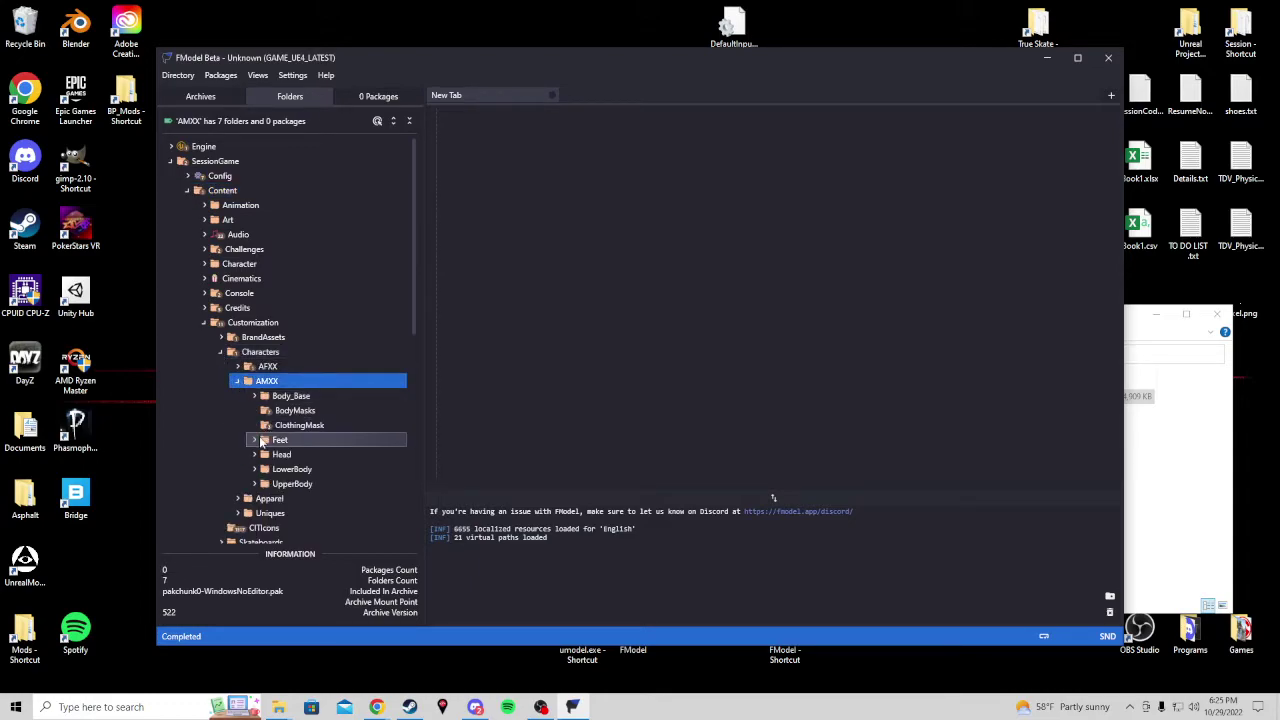
pyautogui.click(262, 398)
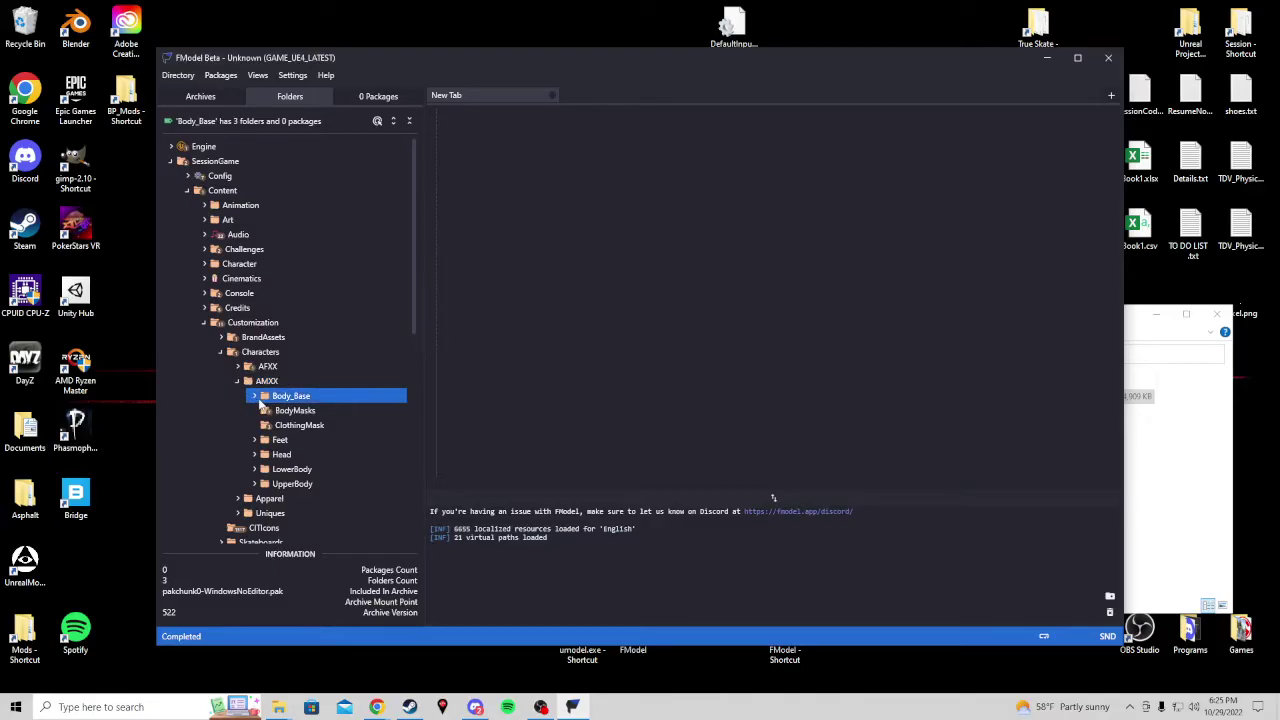
pyautogui.click(254, 397)
# - Look through the packages in Body_Base's Materials and Skelmeshes folders, returning to the folder tree after each
pyautogui.click(290, 410)
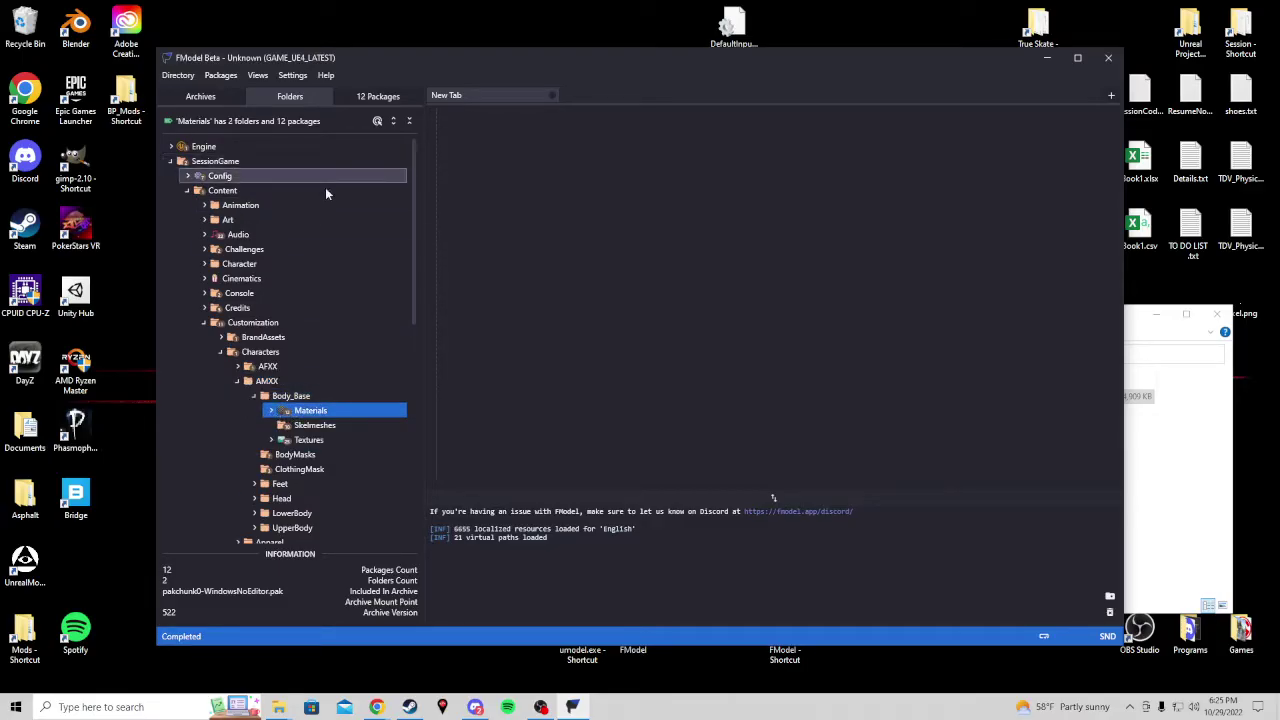
pyautogui.click(377, 97)
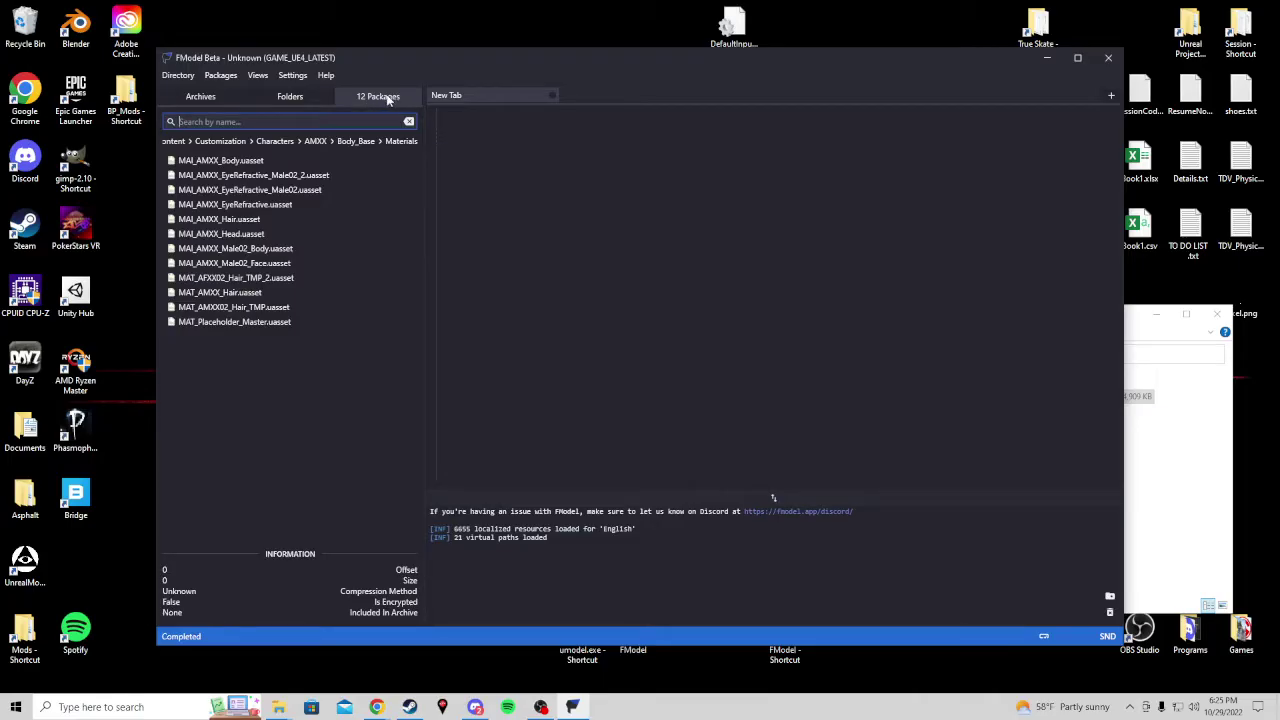
pyautogui.click(290, 96)
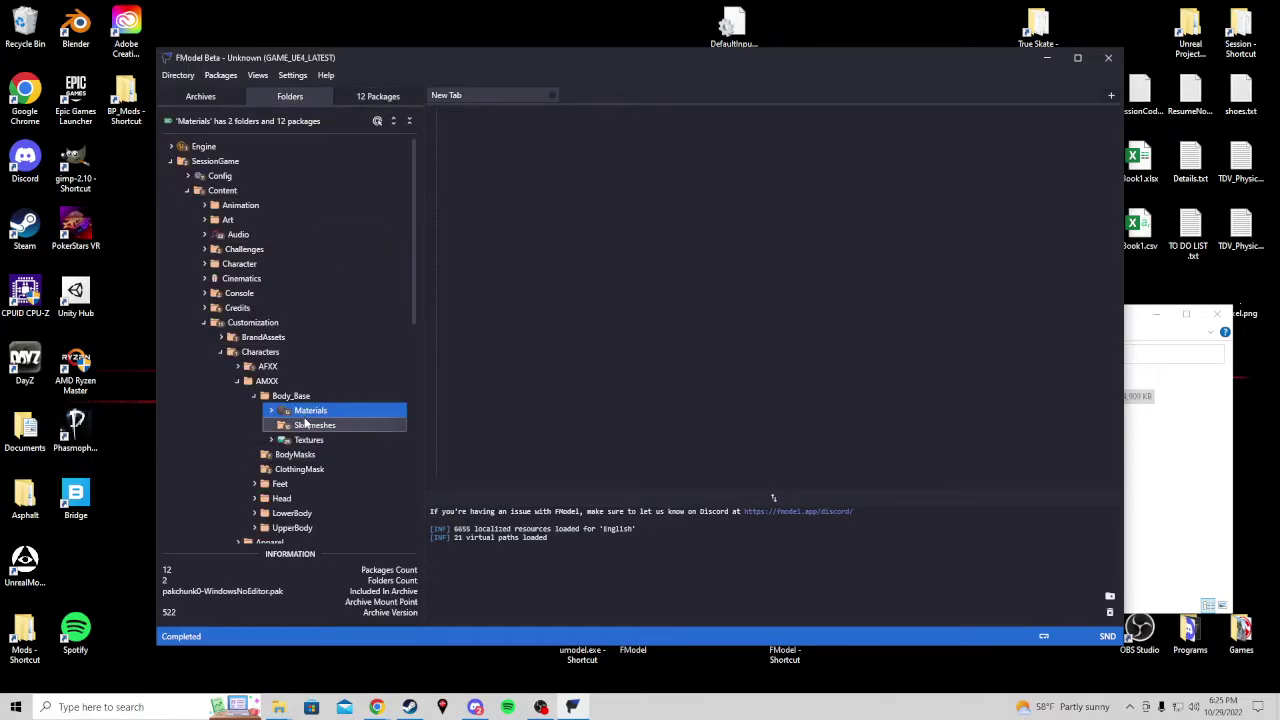
pyautogui.click(310, 425)
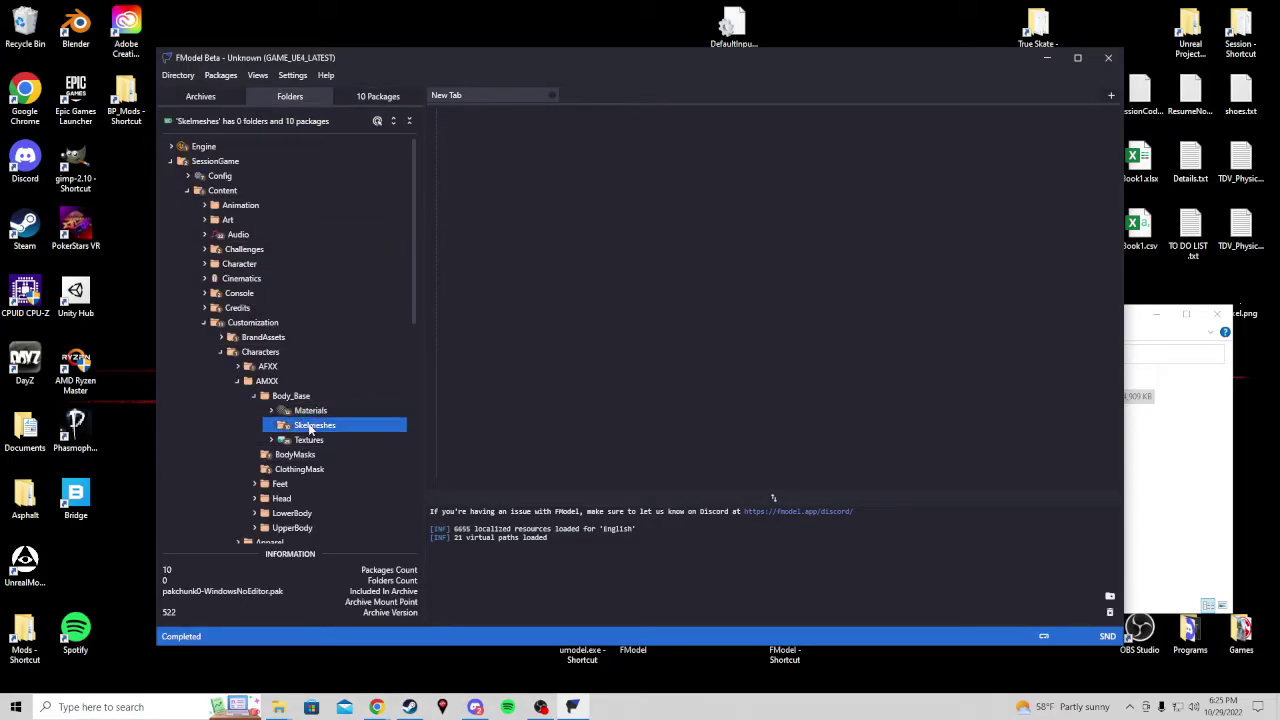
pyautogui.click(377, 96)
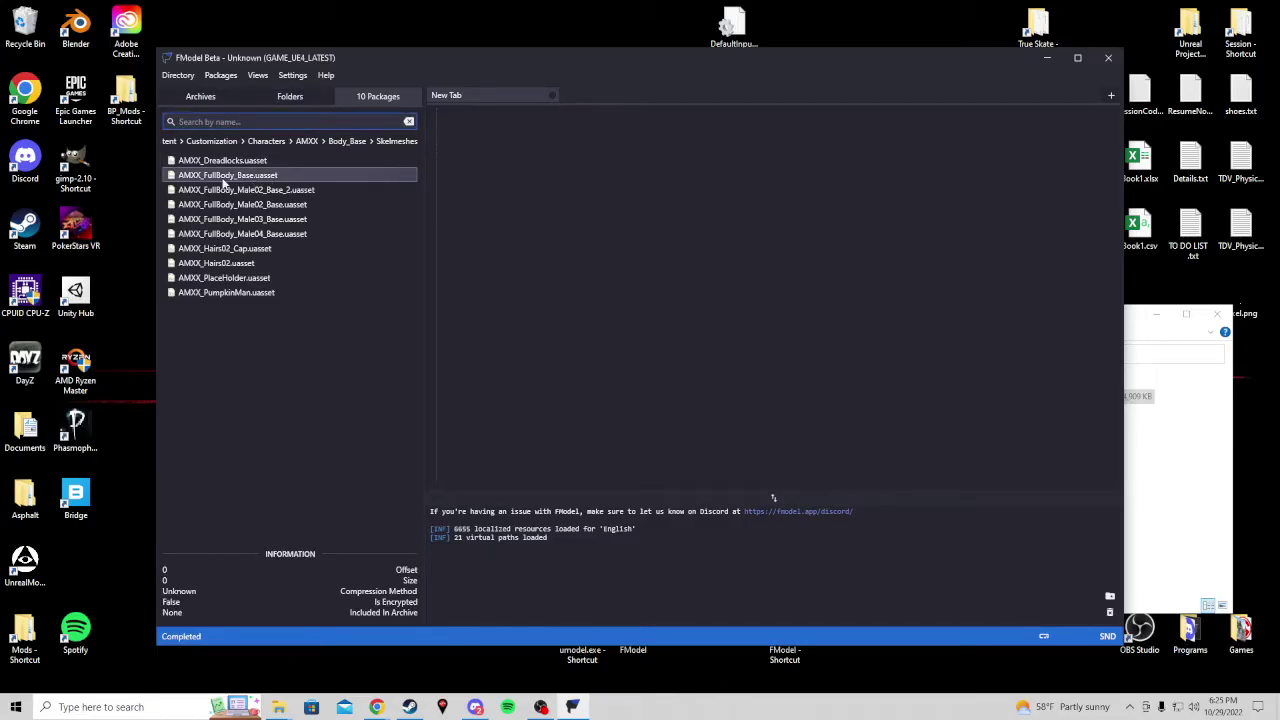
pyautogui.click(290, 96)
# - List the packages of Body_Base's Materials folder and open MAI_AMXX_Body.uasset
pyautogui.click(300, 396)
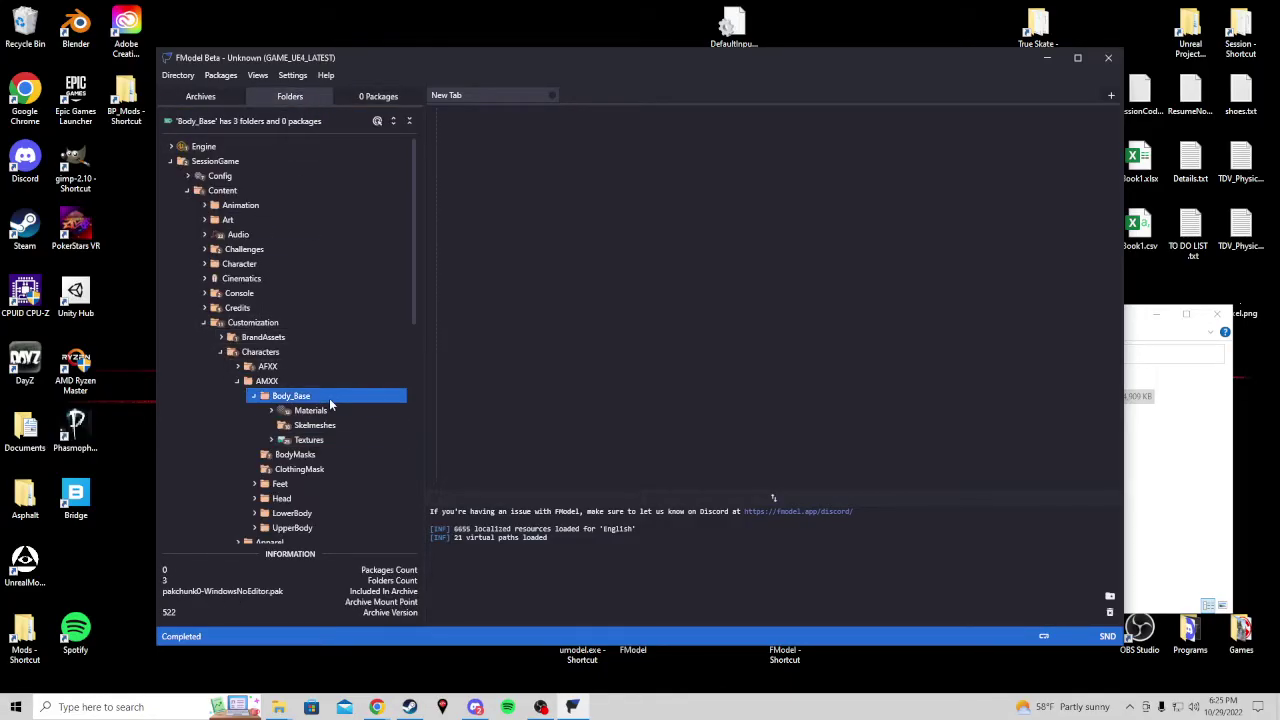
pyautogui.click(315, 410)
pyautogui.click(378, 98)
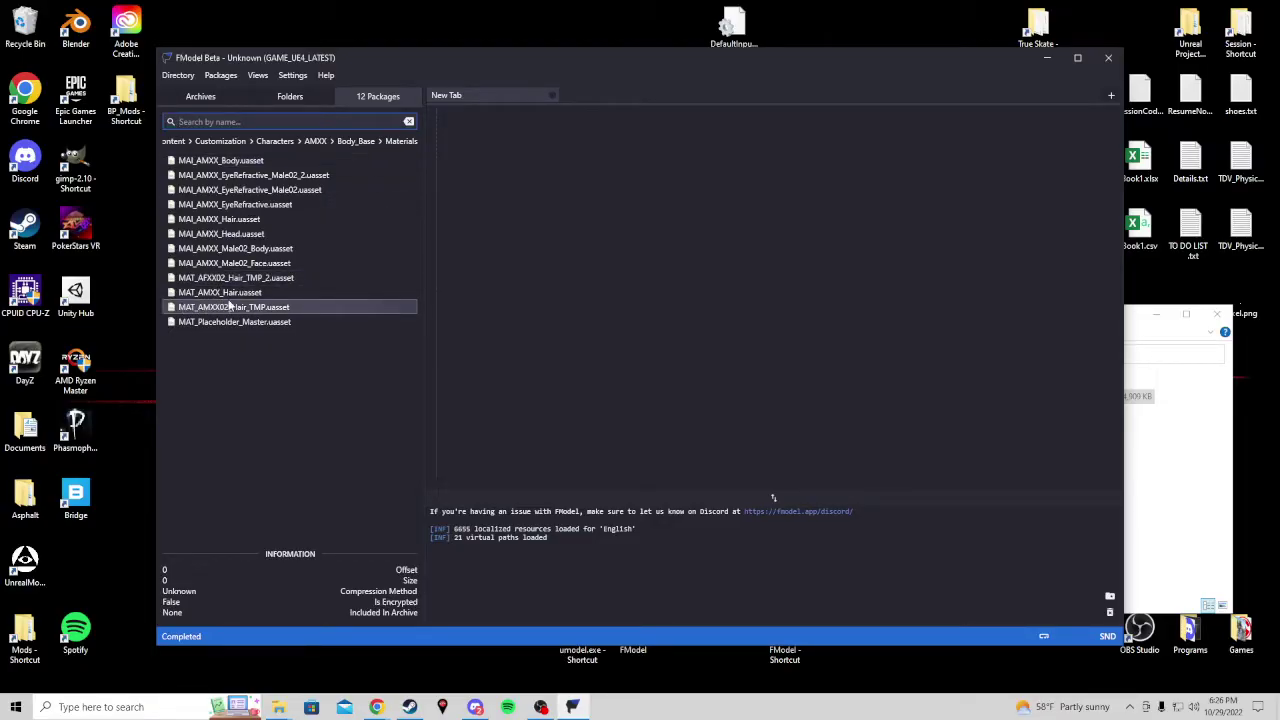
pyautogui.doubleClick(225, 165)
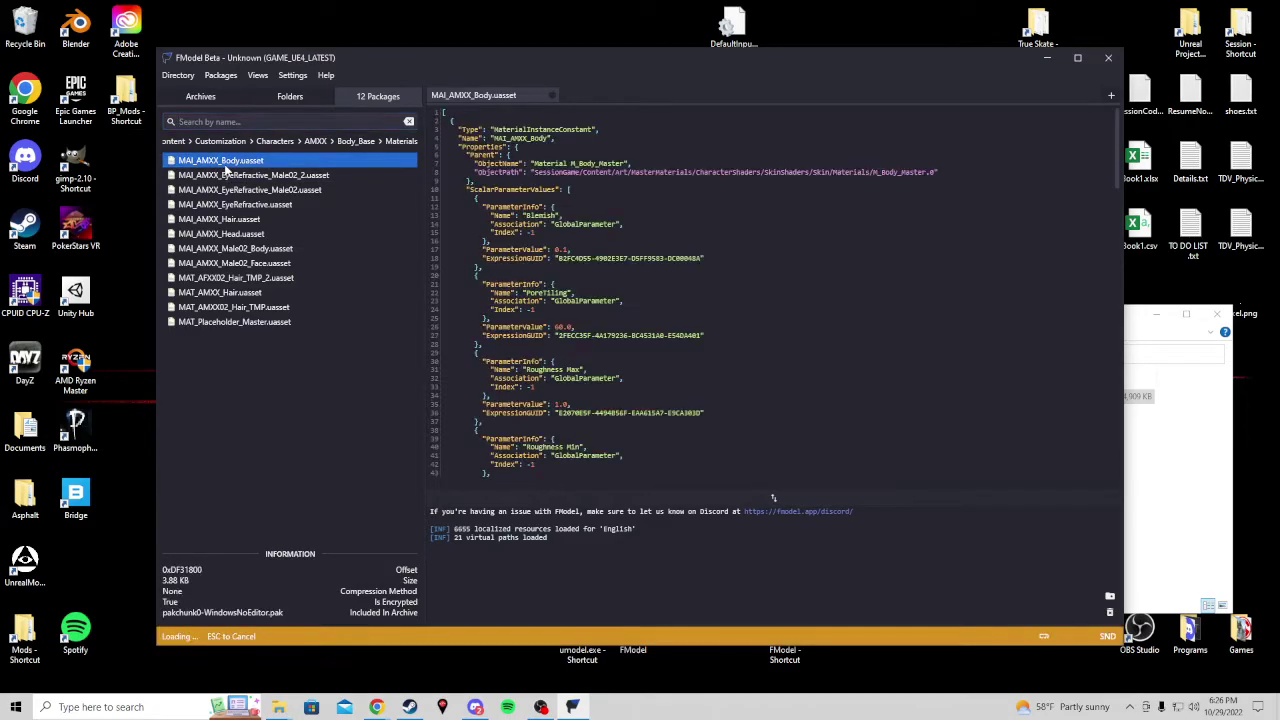
# - Skim the MAI_AMXX_Body properties and highlight the ScalarParameterValues line
pyautogui.click(1012, 150)
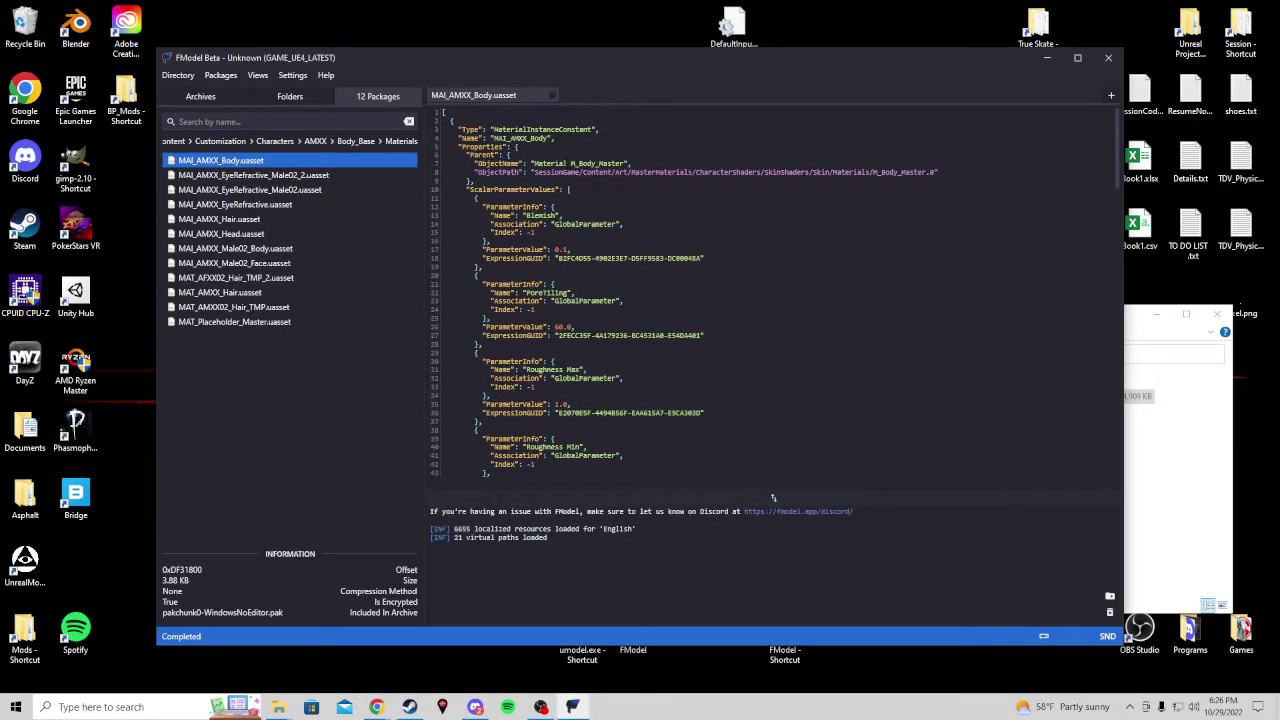
pyautogui.scroll(-9, 773, 497)
pyautogui.scroll(8, 773, 497)
pyautogui.hotkey('shift', 'End')
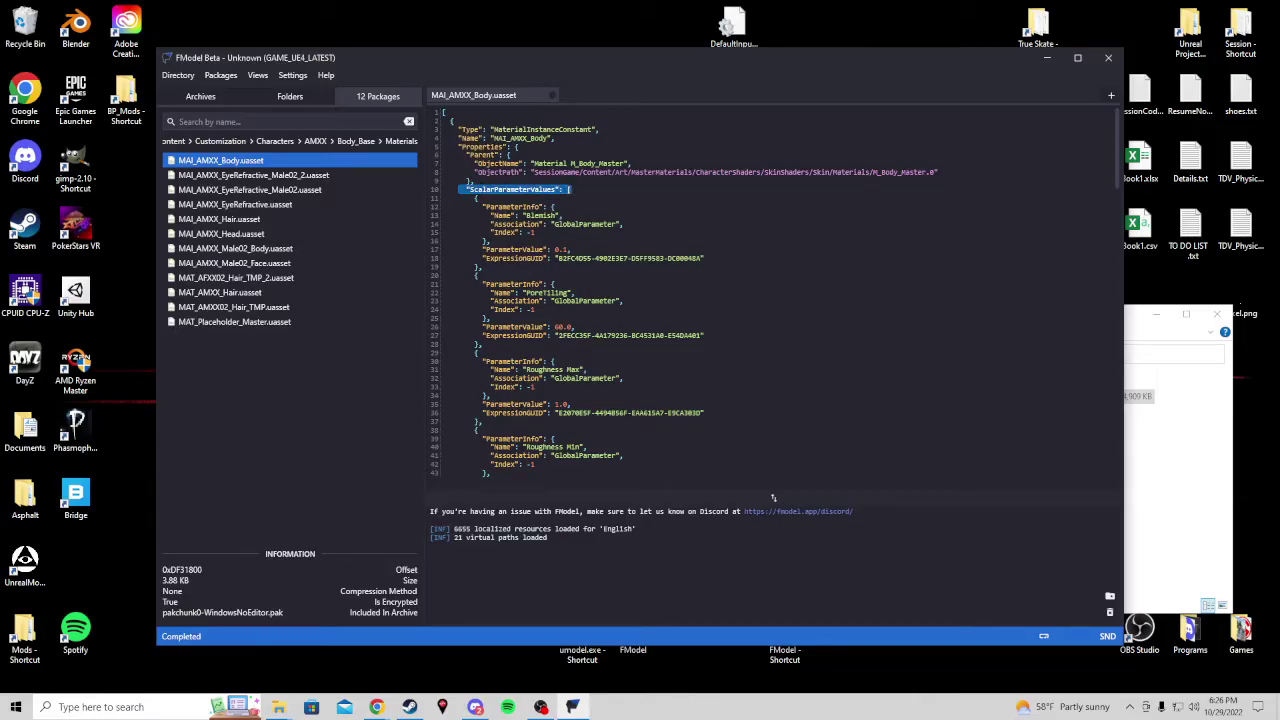
# - Highlight the scalar parameter names Blemish, PoreTiling and Roughness Max one after another
pyautogui.press('Down')
pyautogui.press('Down')
pyautogui.press('Down')
pyautogui.hotkey('ctrl', 'shift', 'Right')
pyautogui.hotkey('ctrl', 'shift', 'Right')
pyautogui.press('Down')
pyautogui.press('Down')
pyautogui.press('Down')
pyautogui.press('Down')
pyautogui.press('Down')
pyautogui.press('Down')
pyautogui.press('Down')
pyautogui.press('Down')
pyautogui.press('Down')
pyautogui.hotkey('ctrl', 'shift', 'Right')
pyautogui.hotkey('ctrl', 'shift', 'Right')
pyautogui.press('Down')
pyautogui.press('Down')
pyautogui.press('Down')
pyautogui.press('Down')
pyautogui.press('Down')
pyautogui.press('Down')
pyautogui.press('Down')
pyautogui.press('Down')
pyautogui.press('Down')
pyautogui.hotkey('ctrl', 'shift', 'Right')
pyautogui.hotkey('ctrl', 'shift', 'Right')
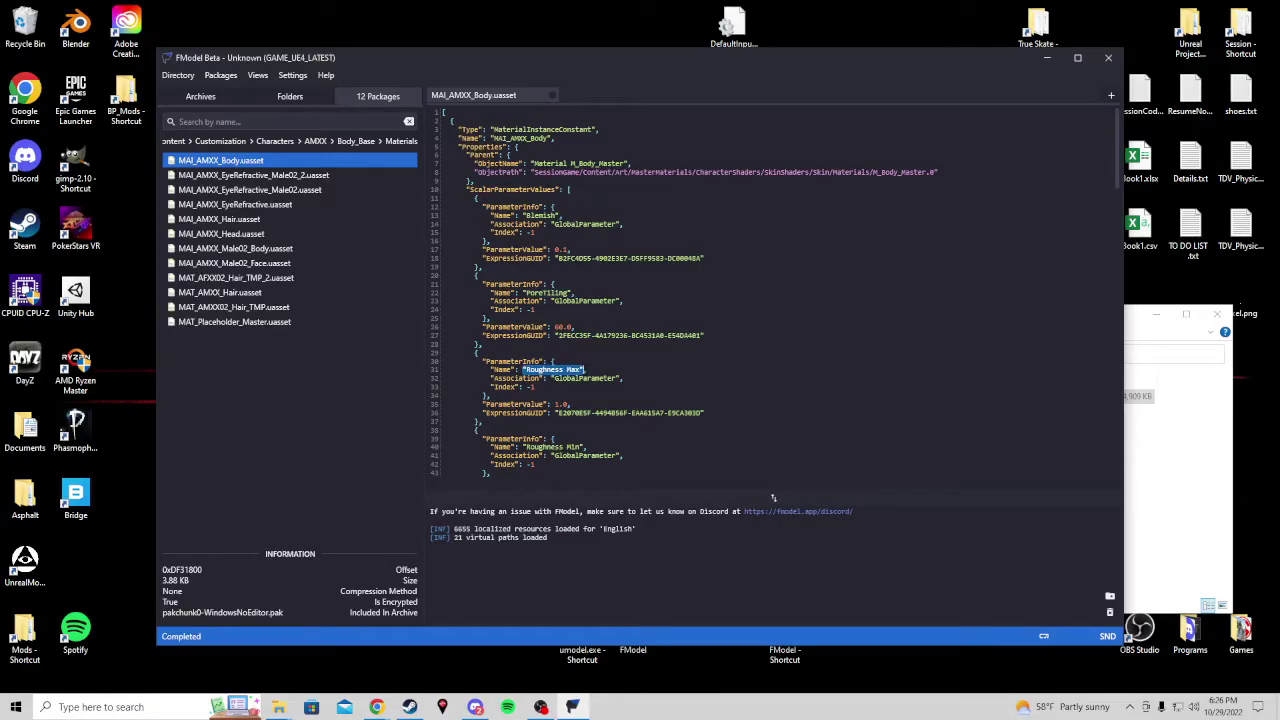
# - Continue down the scalar parameters, highlighting the Roughness Min and PoreNormalWeight names in turn
pyautogui.hotkey('ctrl', 'Down')
pyautogui.hotkey('ctrl', 'Down')
pyautogui.hotkey('ctrl', 'Down')
pyautogui.hotkey('ctrl', 'Down')
pyautogui.hotkey('ctrl', 'Down')
pyautogui.hotkey('ctrl', 'Down')
pyautogui.hotkey('ctrl', 'Down')
pyautogui.hotkey('ctrl', 'Down')
pyautogui.press('Down')
pyautogui.press('Down')
pyautogui.press('Down')
pyautogui.press('Down')
pyautogui.press('Down')
pyautogui.press('Down')
pyautogui.press('Down')
pyautogui.press('Down')
pyautogui.hotkey('shift', 'Down')
pyautogui.hotkey('shift', 'End')
pyautogui.hotkey('ctrl', 'Down')
pyautogui.hotkey('ctrl', 'Down')
pyautogui.hotkey('ctrl', 'Down')
pyautogui.hotkey('ctrl', 'Down')
pyautogui.hotkey('ctrl', 'Down')
pyautogui.hotkey('ctrl', 'Down')
pyautogui.hotkey('ctrl', 'Down')
pyautogui.hotkey('ctrl', 'Down')
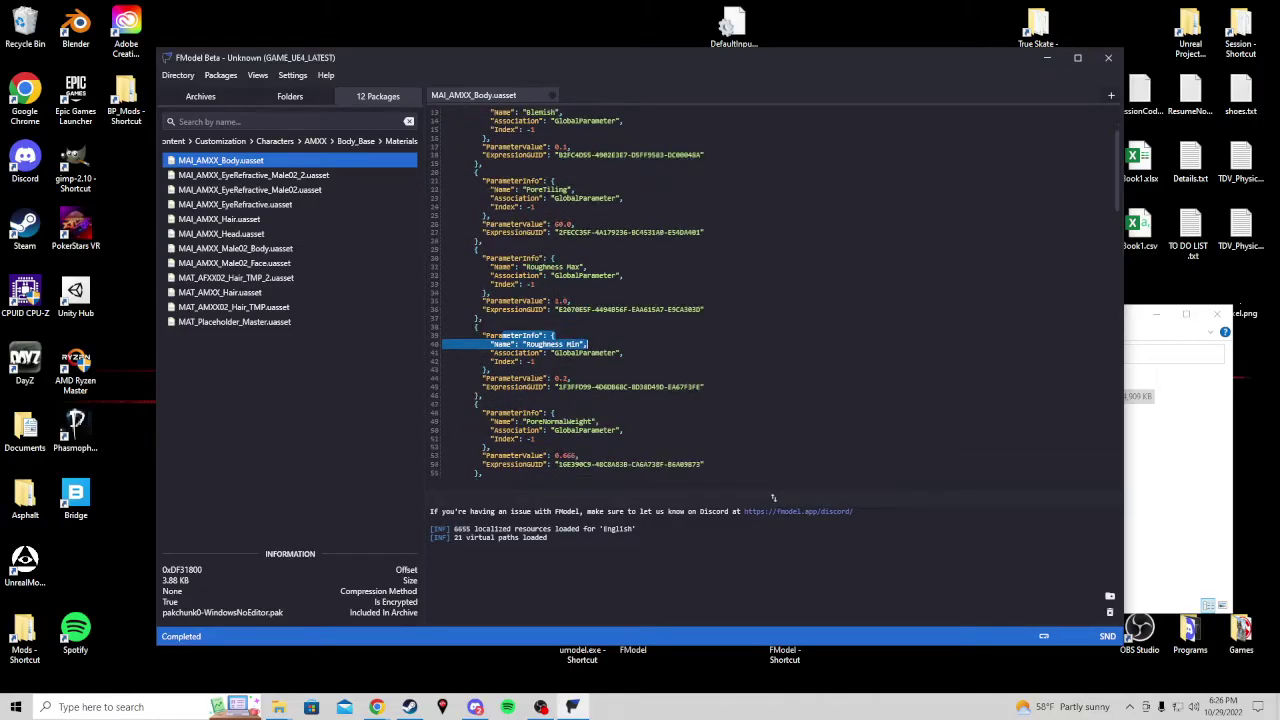
pyautogui.press('Down')
pyautogui.press('Down')
pyautogui.press('Down')
pyautogui.press('Down')
pyautogui.press('Down')
pyautogui.press('Down')
pyautogui.press('Down')
pyautogui.press('Down')
pyautogui.hotkey('shift', 'Down')
pyautogui.hotkey('shift', 'End')
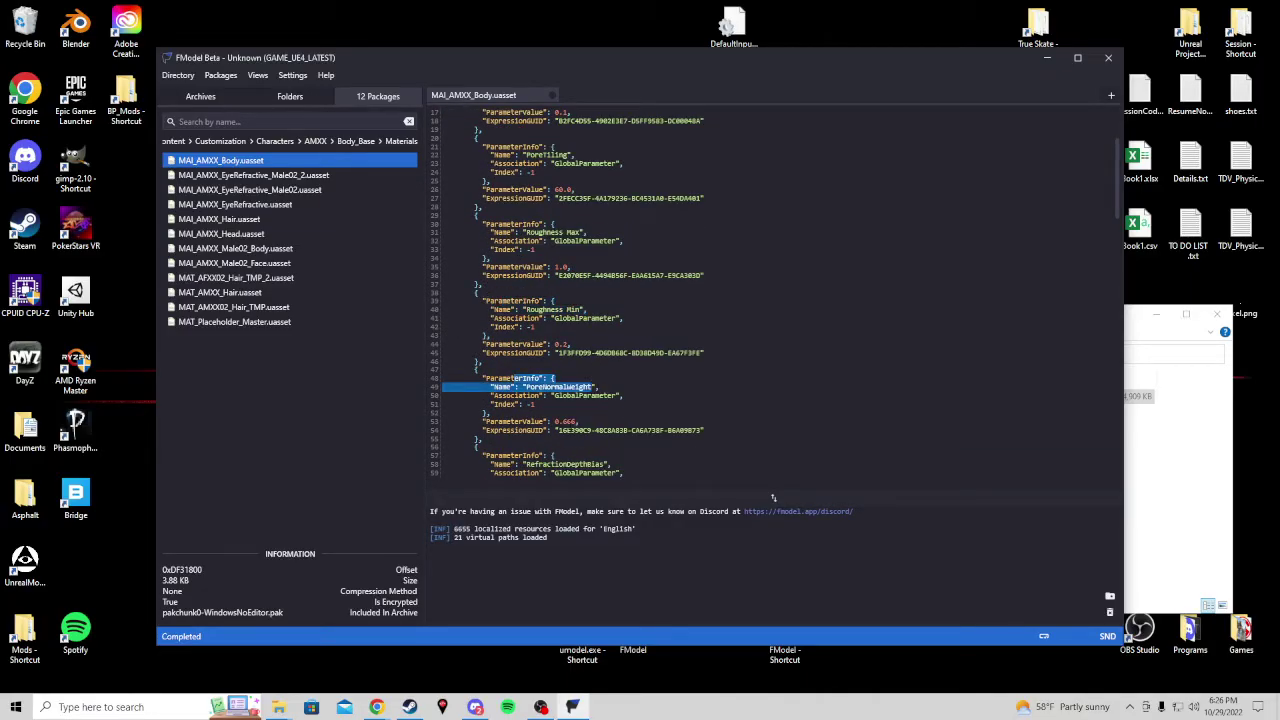
# - Highlight the RefractionDepthBias name, check the Albedo Tint entry under VectorParameterValues, and return to the start of the file
pyautogui.hotkey('ctrl', 'Down')
pyautogui.hotkey('ctrl', 'Down')
pyautogui.hotkey('ctrl', 'Down')
pyautogui.hotkey('ctrl', 'Down')
pyautogui.hotkey('ctrl', 'Down')
pyautogui.hotkey('ctrl', 'Down')
pyautogui.hotkey('ctrl', 'Down')
pyautogui.hotkey('ctrl', 'Down')
pyautogui.press('Down')
pyautogui.press('Down')
pyautogui.press('Down')
pyautogui.press('Down')
pyautogui.press('Down')
pyautogui.press('Down')
pyautogui.press('Down')
pyautogui.press('Down')
pyautogui.press('Down')
pyautogui.hotkey('ctrl', 'shift', 'Right')
pyautogui.hotkey('ctrl', 'shift', 'Right')
pyautogui.hotkey('ctrl', 'Down')
pyautogui.hotkey('ctrl', 'Down')
pyautogui.hotkey('ctrl', 'Down')
pyautogui.hotkey('ctrl', 'Down')
pyautogui.hotkey('ctrl', 'Down')
pyautogui.hotkey('ctrl', 'Down')
pyautogui.hotkey('ctrl', 'Down')
pyautogui.hotkey('ctrl', 'Down')
pyautogui.hotkey('ctrl', 'Down')
pyautogui.hotkey('ctrl', 'Down')
pyautogui.hotkey('ctrl', 'Down')
pyautogui.hotkey('ctrl', 'Down')
pyautogui.hotkey('ctrl', 'Down')
pyautogui.hotkey('ctrl', 'Down')
pyautogui.hotkey('ctrl', 'Down')
pyautogui.hotkey('ctrl', 'Down')
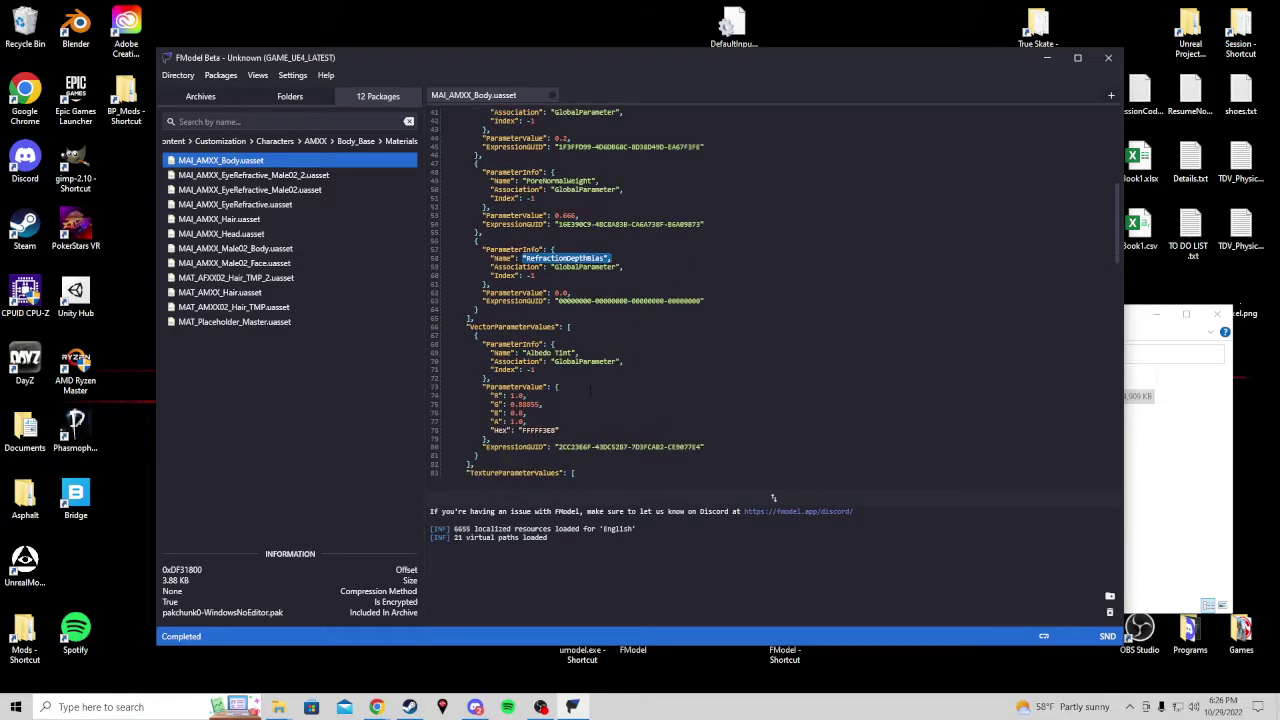
pyautogui.press('Down')
pyautogui.press('Down')
pyautogui.press('Down')
pyautogui.press('Down')
pyautogui.press('Down')
pyautogui.press('Down')
pyautogui.press('Down')
pyautogui.press('Down')
pyautogui.hotkey('ctrl', 'shift', 'Right')
pyautogui.hotkey('ctrl', 'shift', 'Right')
pyautogui.hotkey('ctrl', 'Home')
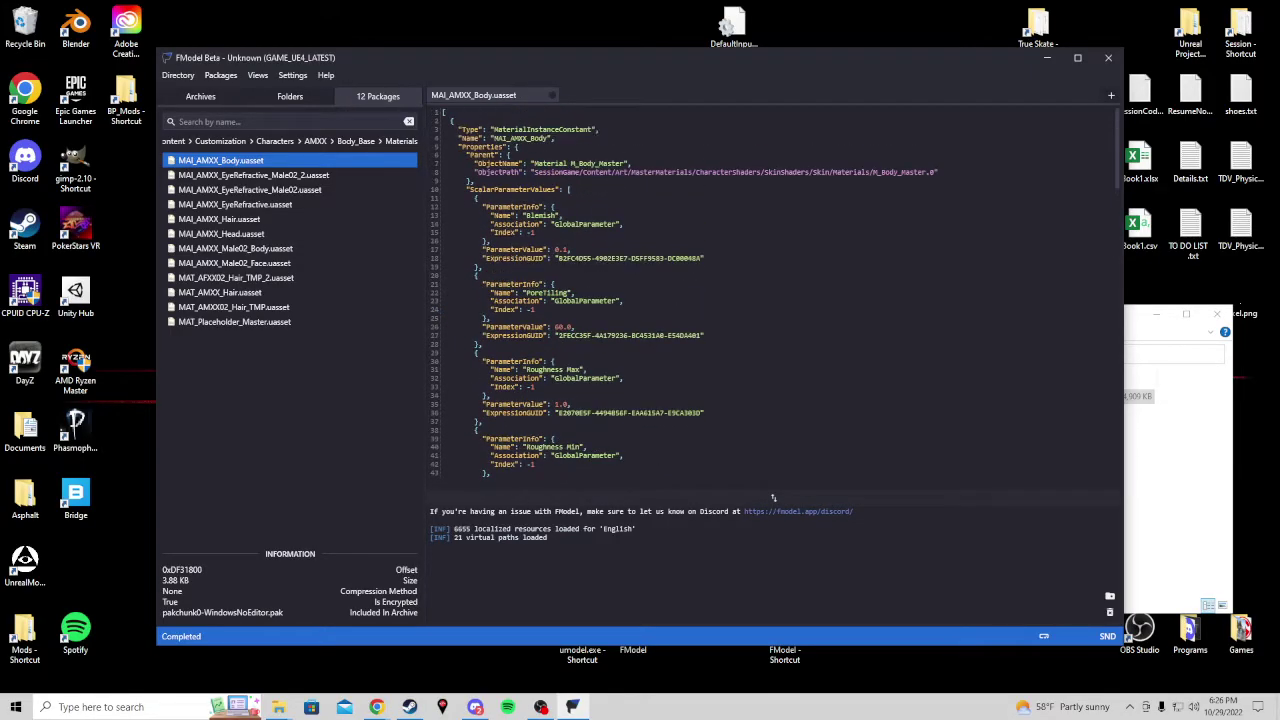
# - Move down the MAI_AMXX_Body properties past the scalar parameters and highlight the VectorParameterValues line
pyautogui.press('Down')
pyautogui.hotkey('shift', 'End')
pyautogui.press('End')
pyautogui.hotkey('ctrl', 'Down')
pyautogui.hotkey('ctrl', 'Down')
pyautogui.hotkey('ctrl', 'Down')
pyautogui.hotkey('ctrl', 'Down')
pyautogui.hotkey('ctrl', 'Down')
pyautogui.hotkey('ctrl', 'Down')
pyautogui.hotkey('ctrl', 'Down')
pyautogui.hotkey('ctrl', 'Down')
pyautogui.hotkey('ctrl', 'Down')
pyautogui.hotkey('ctrl', 'Down')
pyautogui.hotkey('ctrl', 'Down')
pyautogui.hotkey('ctrl', 'Down')
pyautogui.hotkey('ctrl', 'Down')
pyautogui.hotkey('ctrl', 'Down')
pyautogui.hotkey('ctrl', 'Down')
pyautogui.hotkey('ctrl', 'Down')
pyautogui.hotkey('ctrl', 'Down')
pyautogui.hotkey('ctrl', 'Down')
pyautogui.hotkey('ctrl', 'Down')
pyautogui.hotkey('ctrl', 'Down')
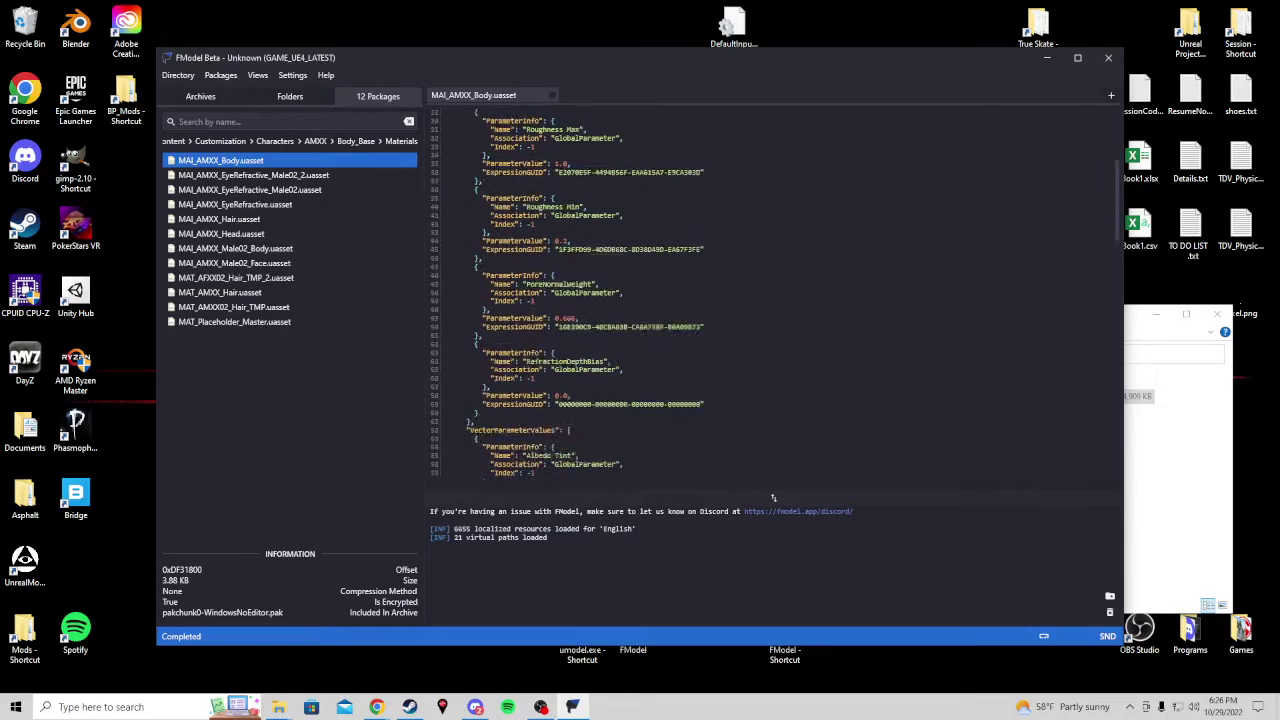
pyautogui.hotkey('shift', 'End')
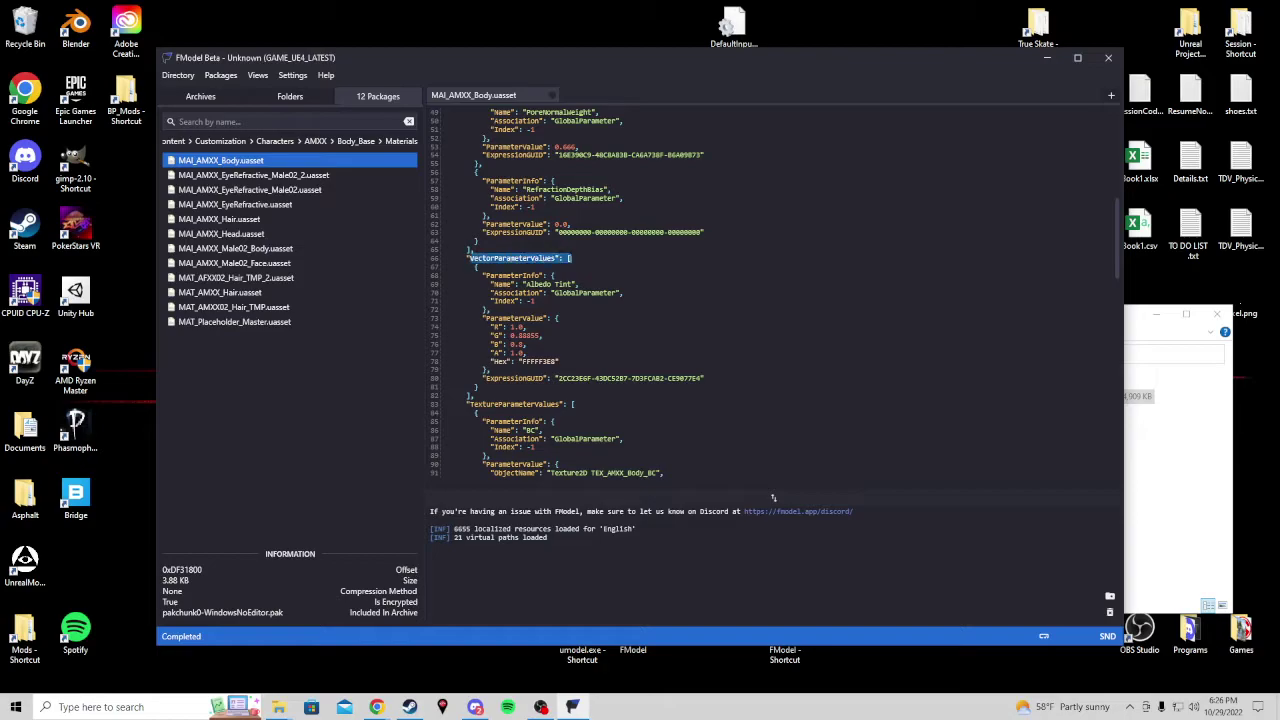
# - Review the Albedo Tint color values, then highlight the BC entry's association and name under TextureParameterValues
pyautogui.hotkey('ctrl', 'Down')
pyautogui.hotkey('ctrl', 'Down')
pyautogui.hotkey('ctrl', 'Down')
pyautogui.hotkey('ctrl', 'Down')
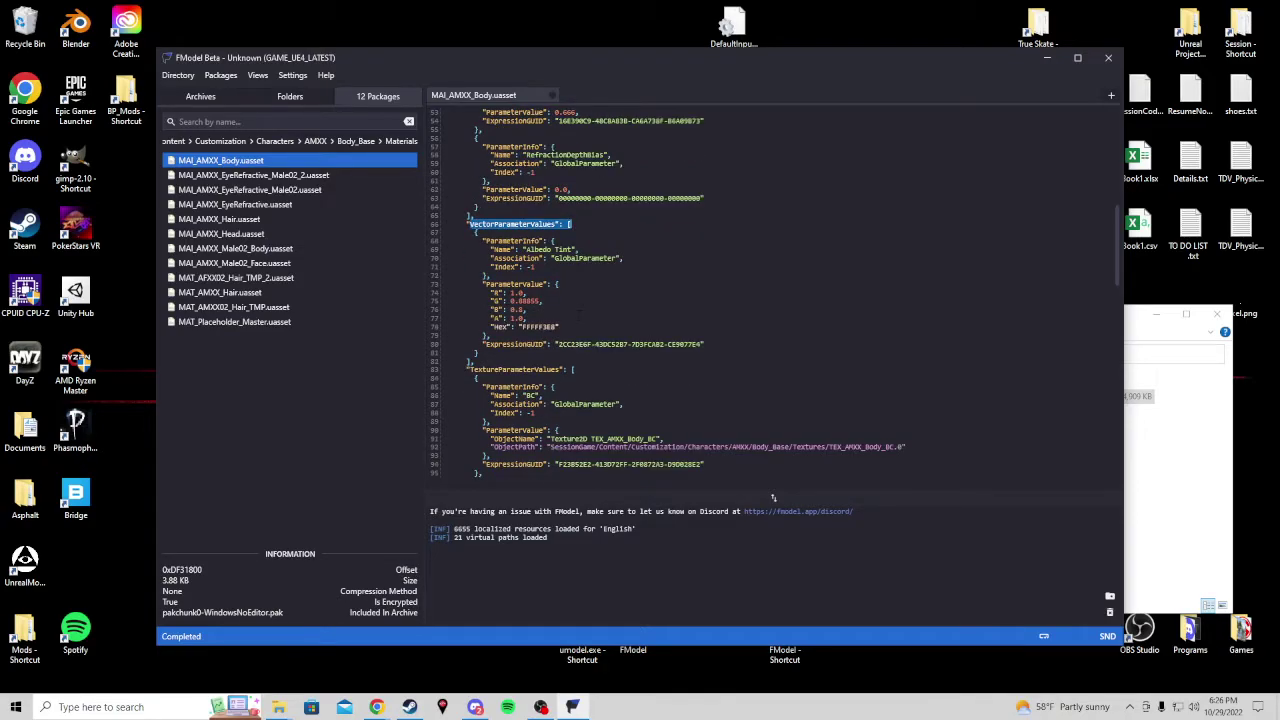
pyautogui.hotkey('ctrl', 'Down')
pyautogui.hotkey('ctrl', 'Down')
pyautogui.hotkey('ctrl', 'Down')
pyautogui.hotkey('ctrl', 'Down')
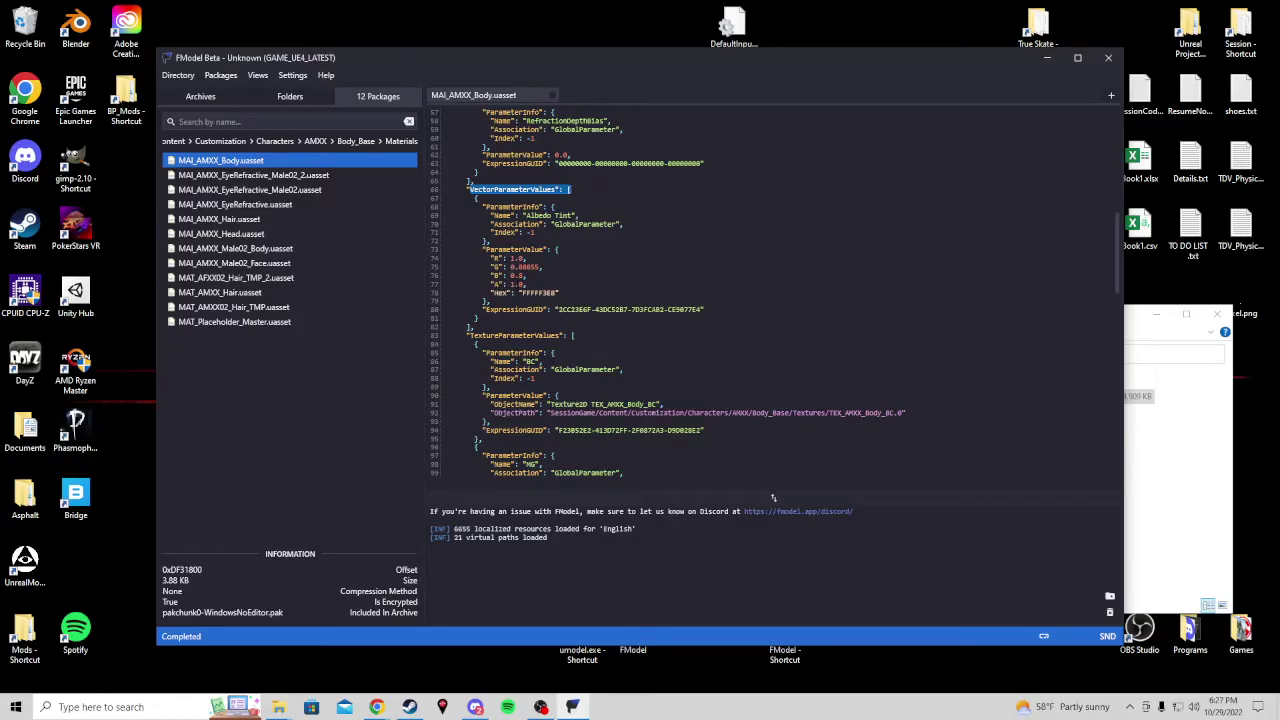
pyautogui.scroll(-4, 773, 497)
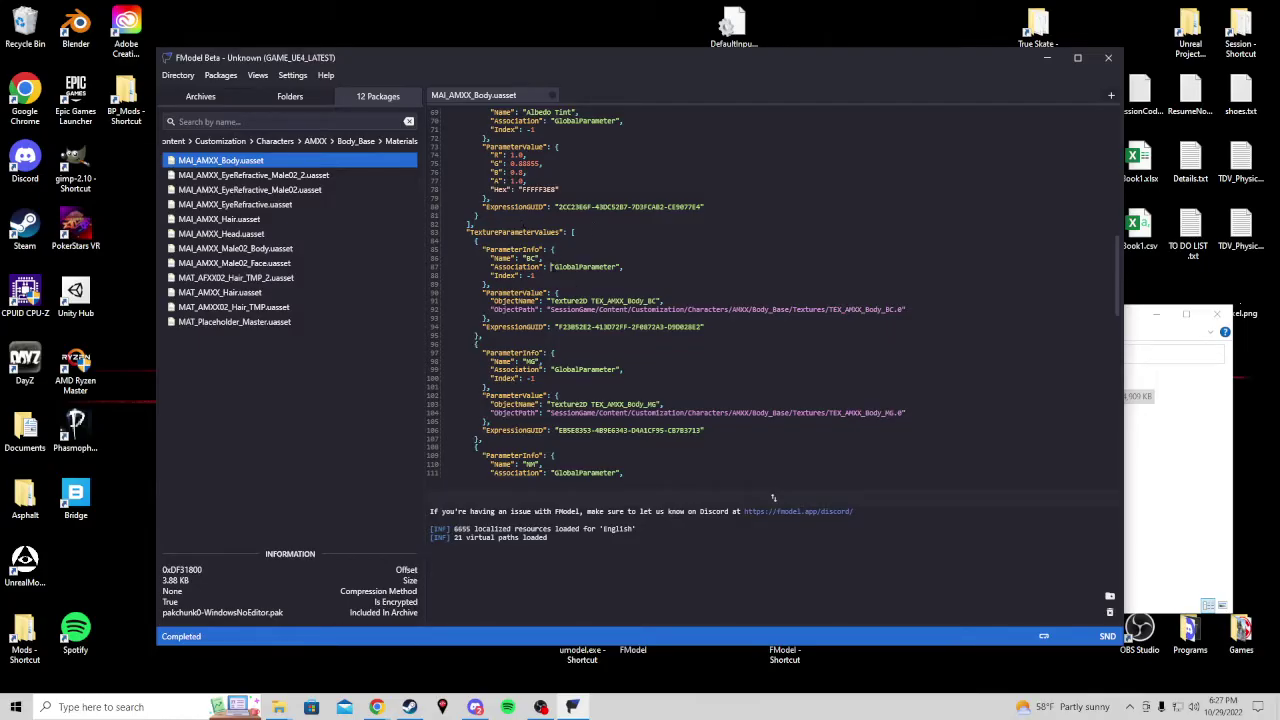
pyautogui.moveTo(550, 267); pyautogui.dragTo(623, 267)
pyautogui.moveTo(521, 258); pyautogui.dragTo(544, 258)
# - Read the remaining texture parameters, cached textures and streaming data to the file's end, then return to the scalar parameters
pyautogui.scroll(-3, 577, 320)
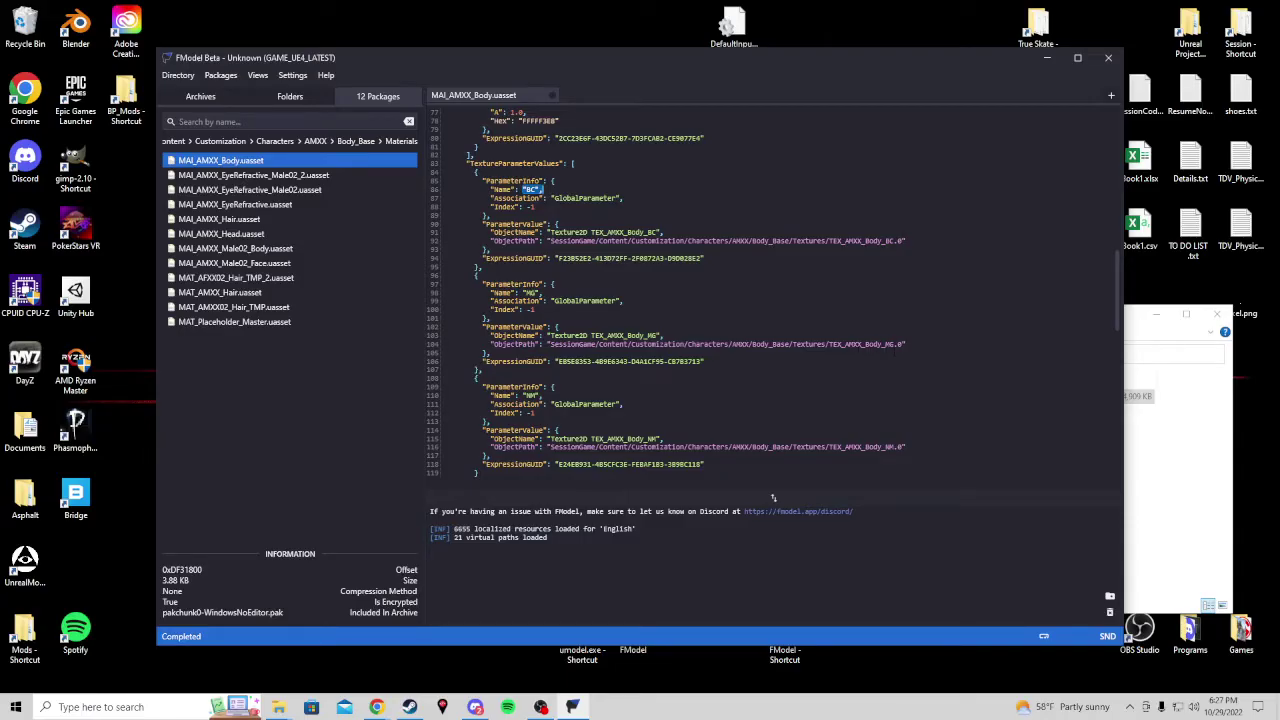
pyautogui.scroll(-3, 773, 497)
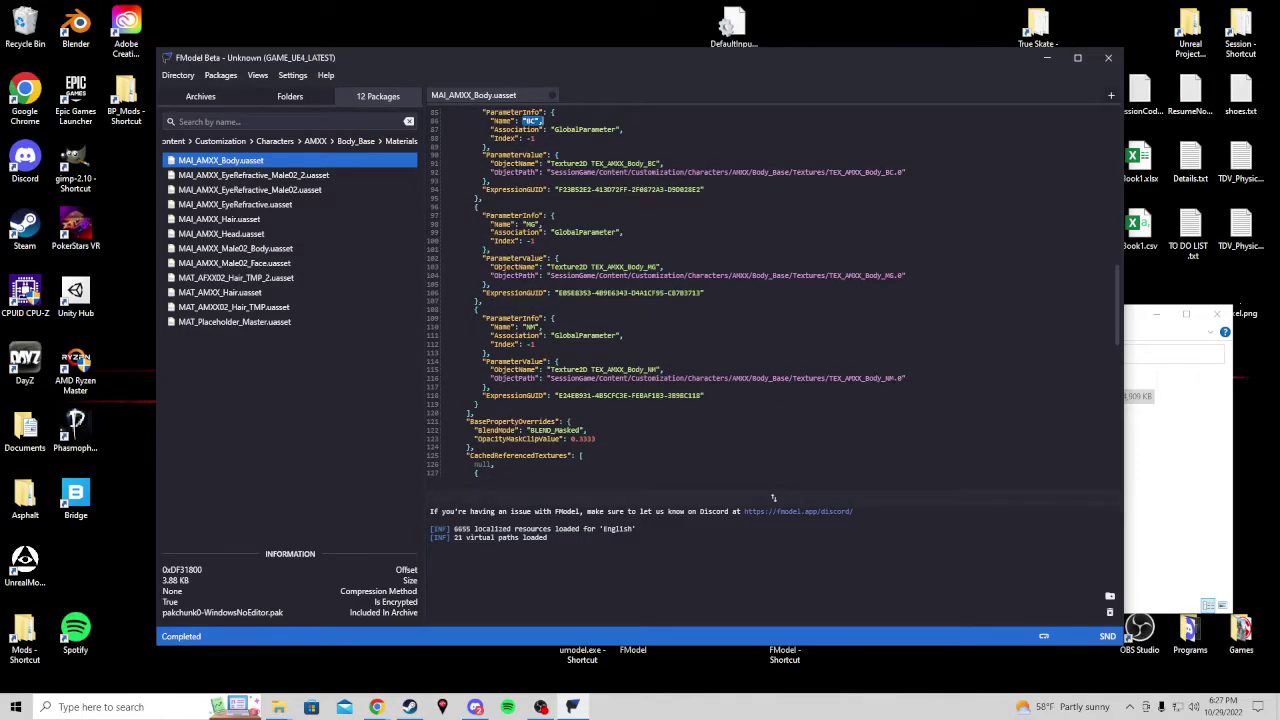
pyautogui.scroll(-10, 773, 497)
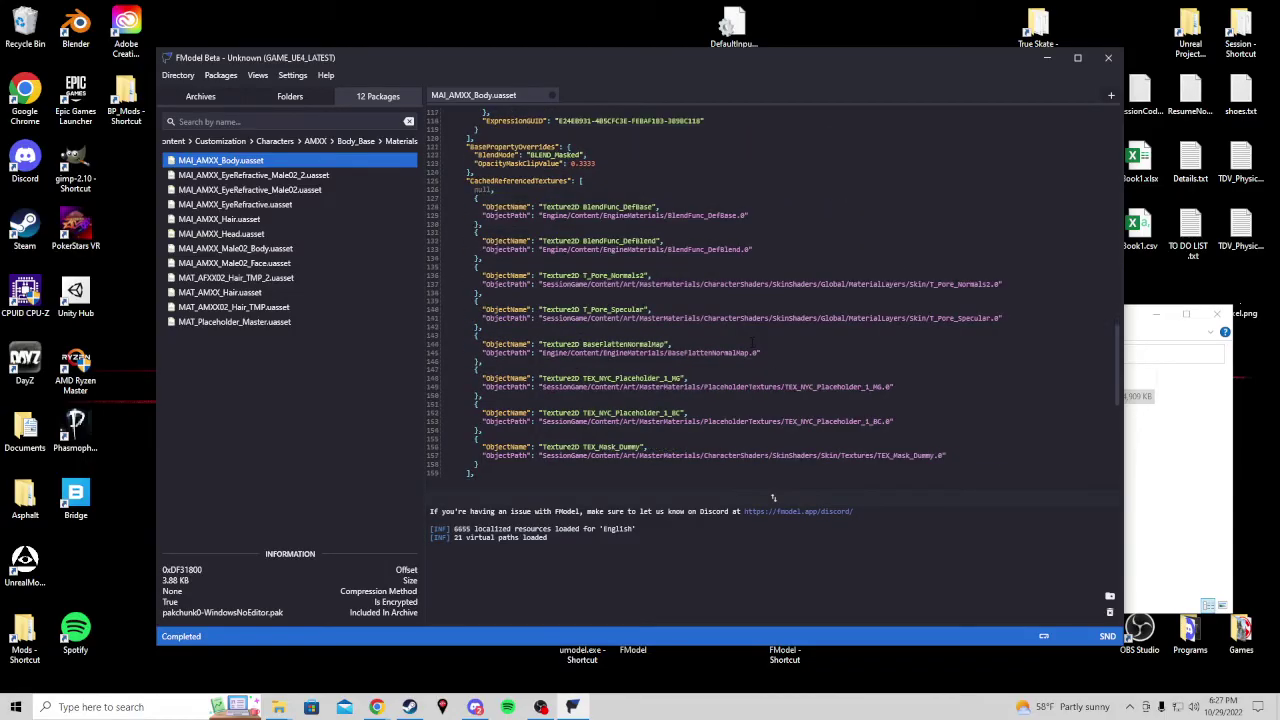
pyautogui.scroll(-12, 773, 497)
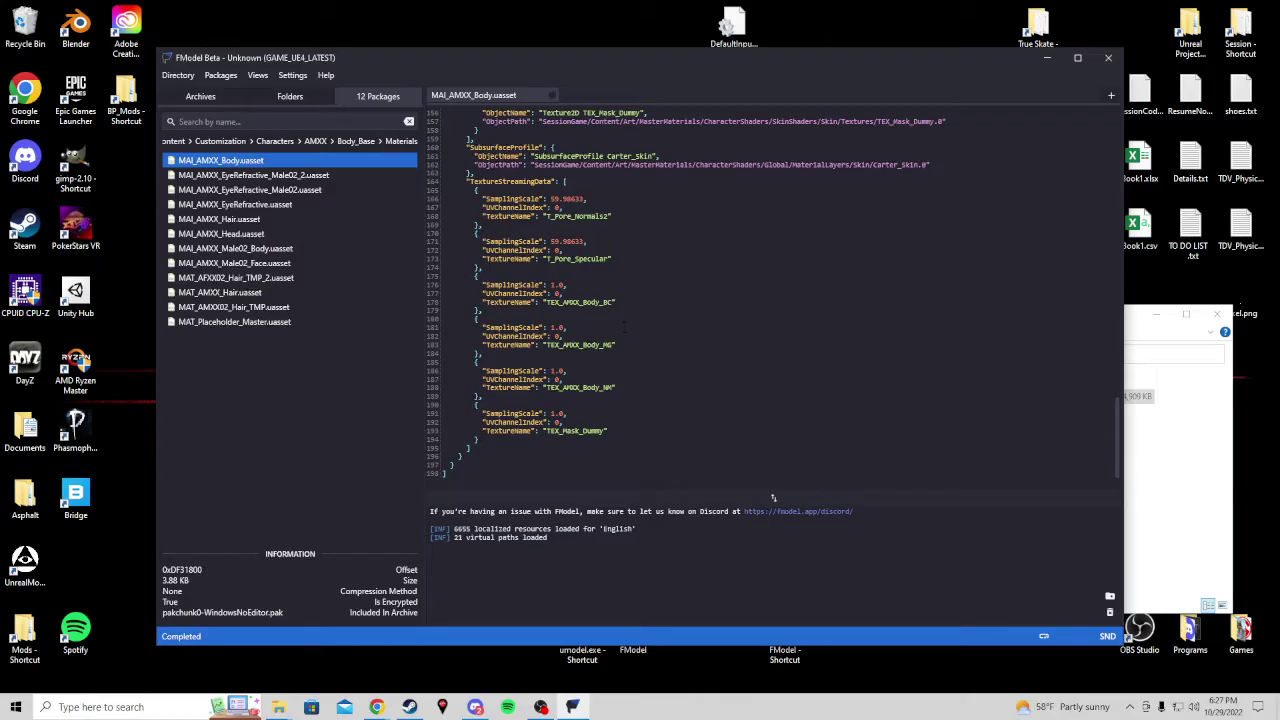
pyautogui.scroll(20, 635, 272)
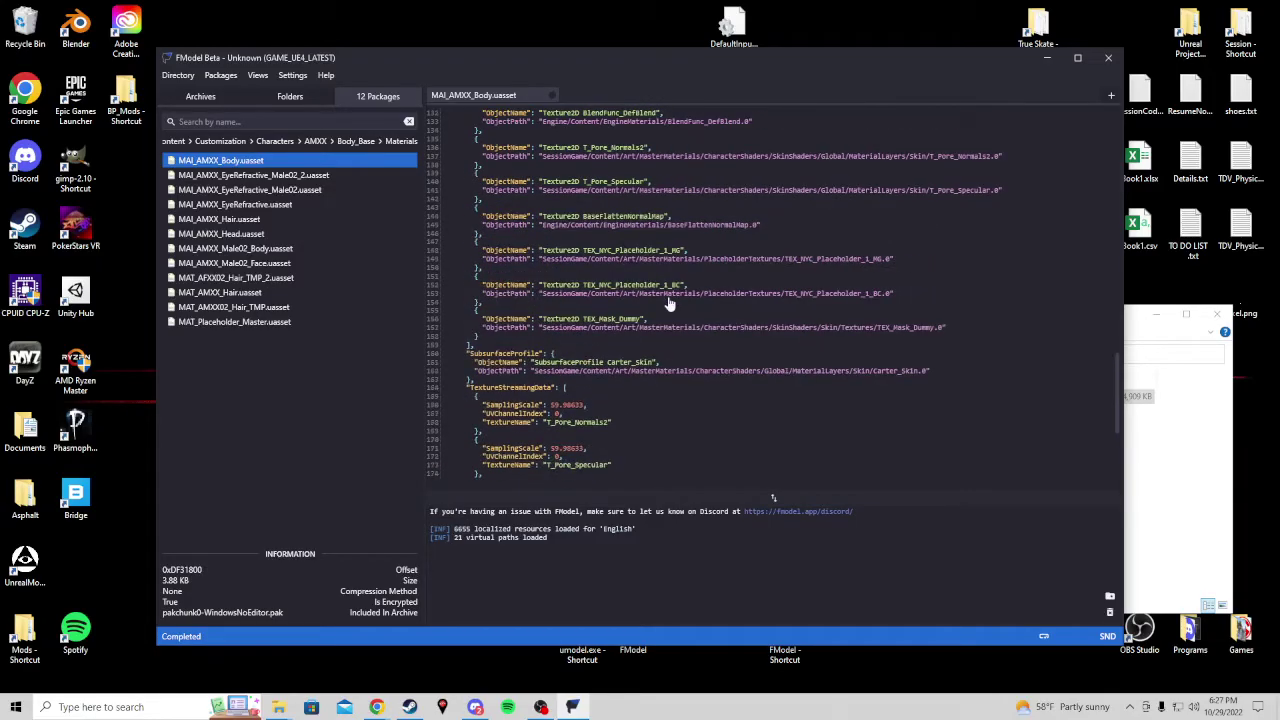
pyautogui.scroll(12, 635, 272)
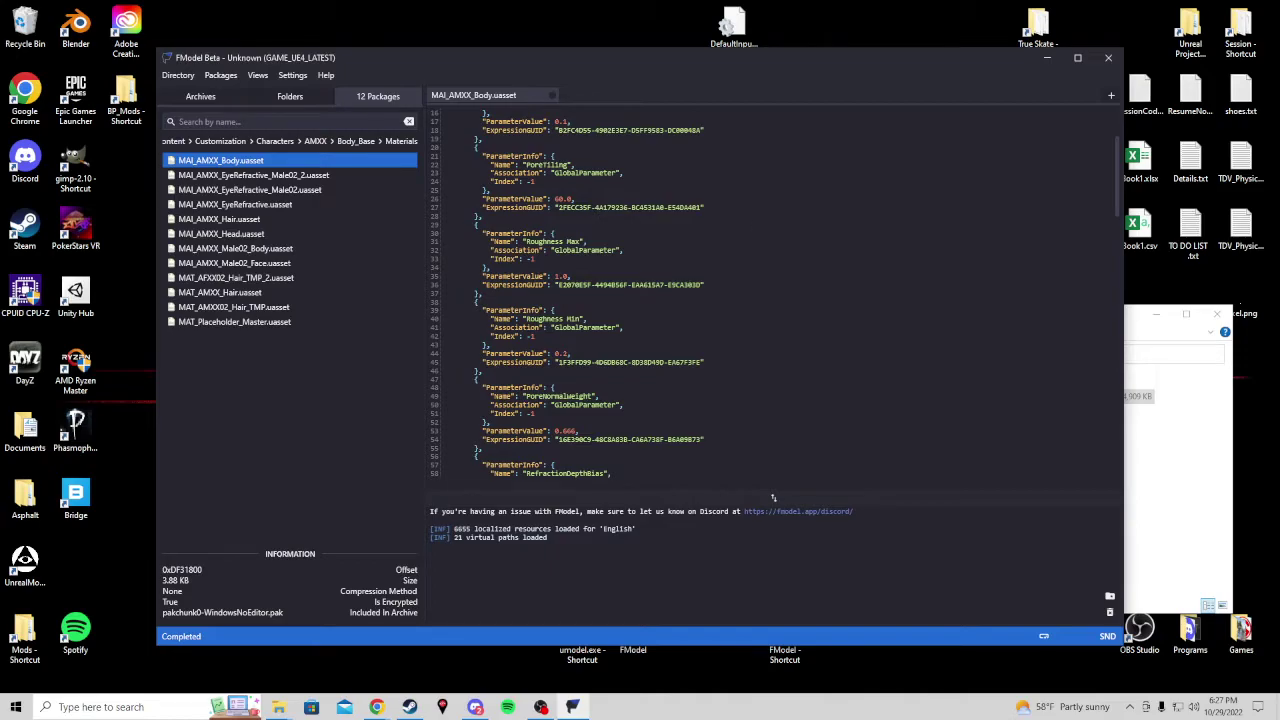
# - Open MAT_AMXX02_Hair_TMP.uasset and examine its referenced textures and texture streaming data
pyautogui.click(210, 309)
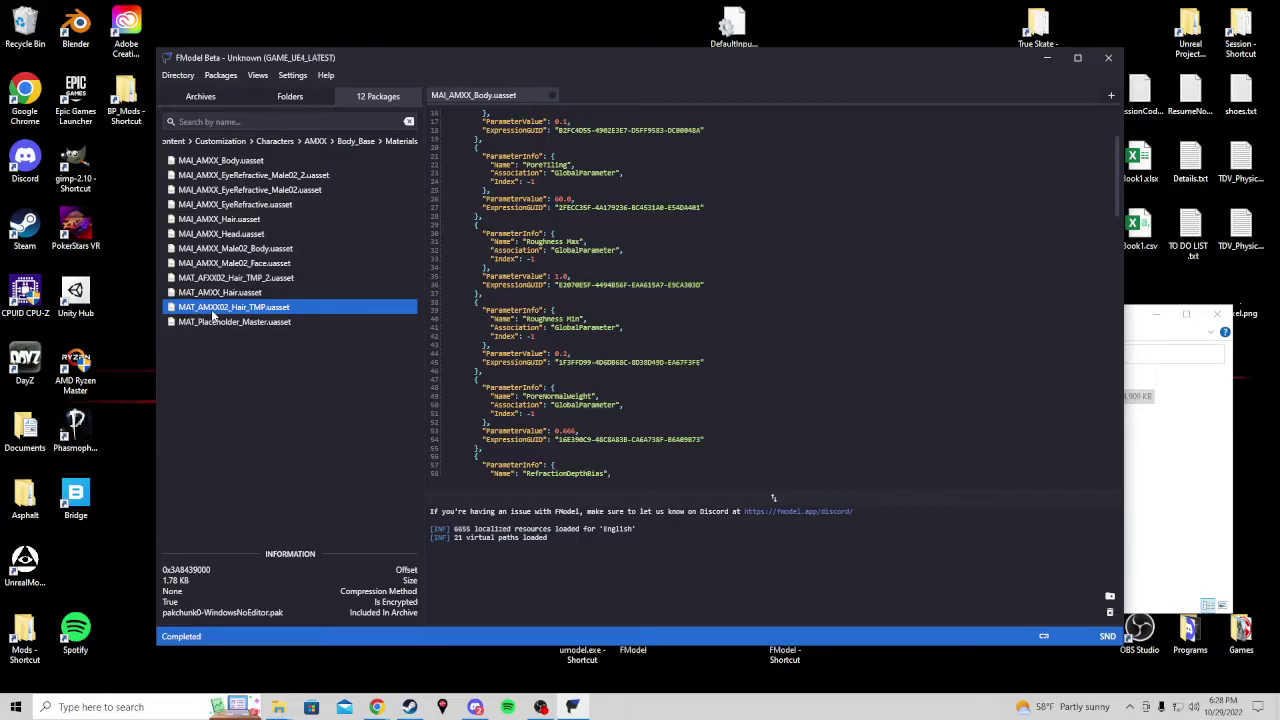
pyautogui.doubleClick(213, 308)
pyautogui.scroll(-10, 773, 497)
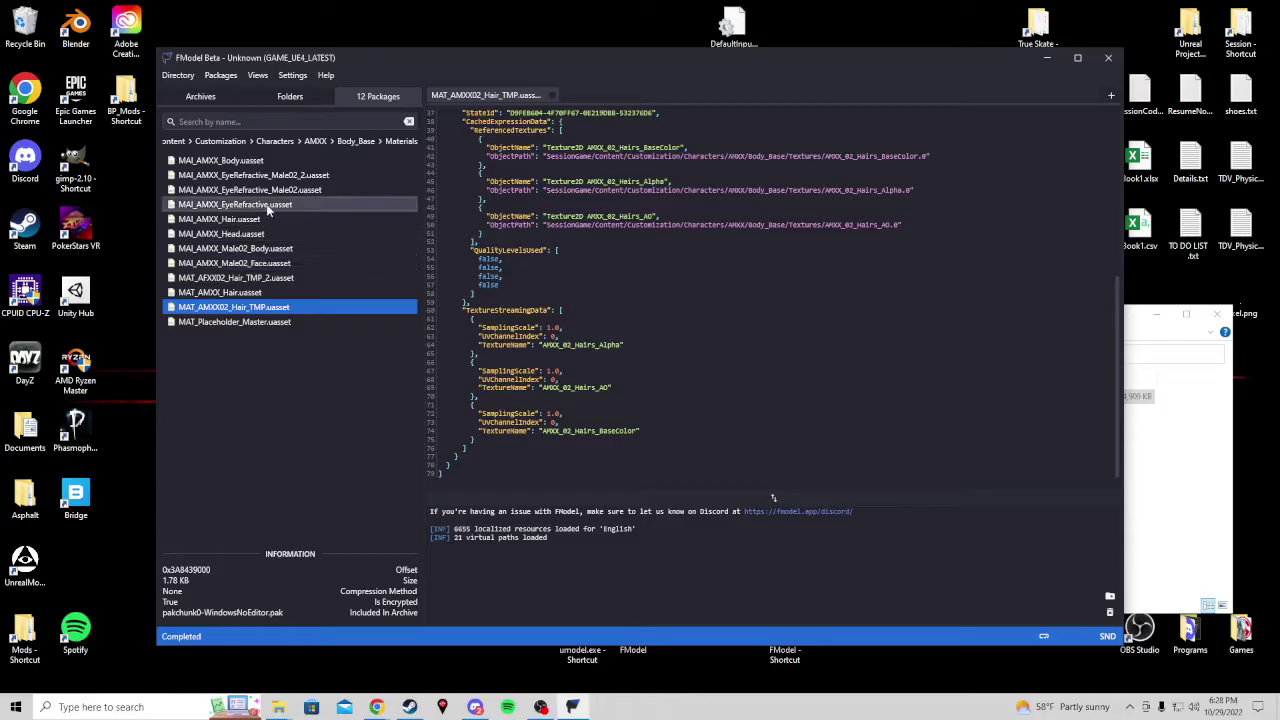
# - Return to the archive's folder tree, look inside CustomMaps, and survey the other SessionGame content folders
pyautogui.click(295, 97)
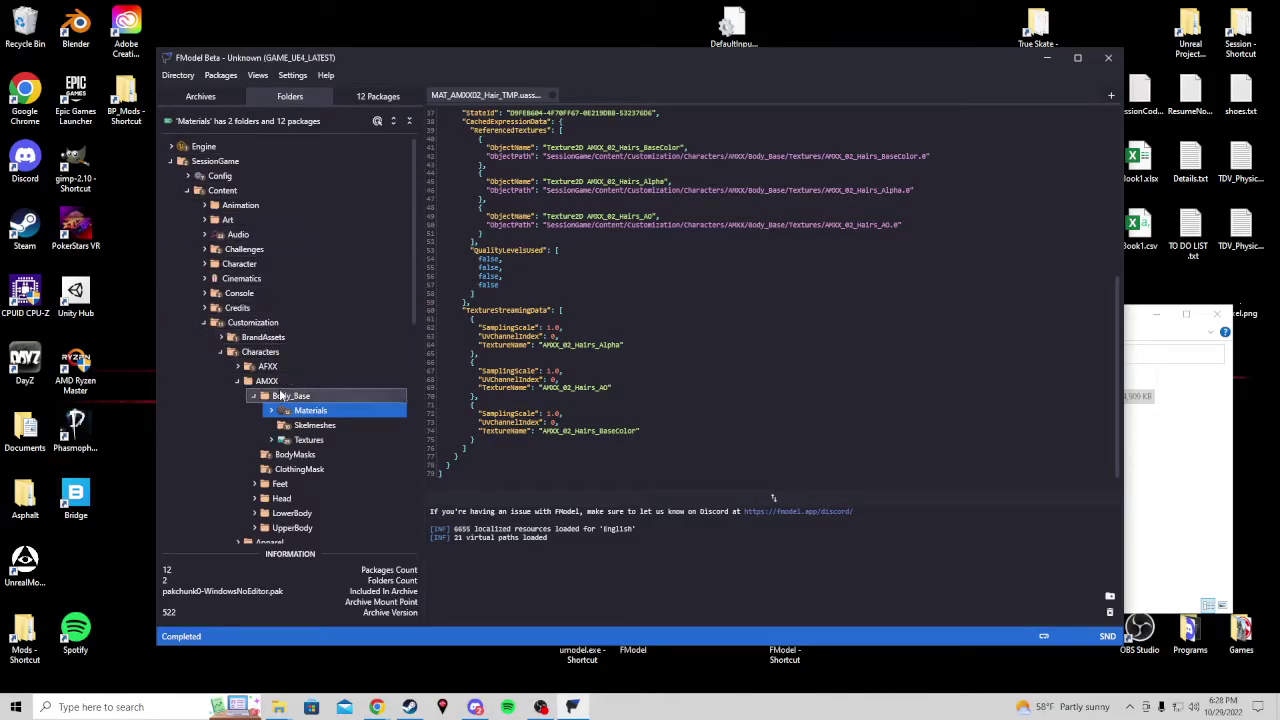
pyautogui.scroll(-2, 305, 400)
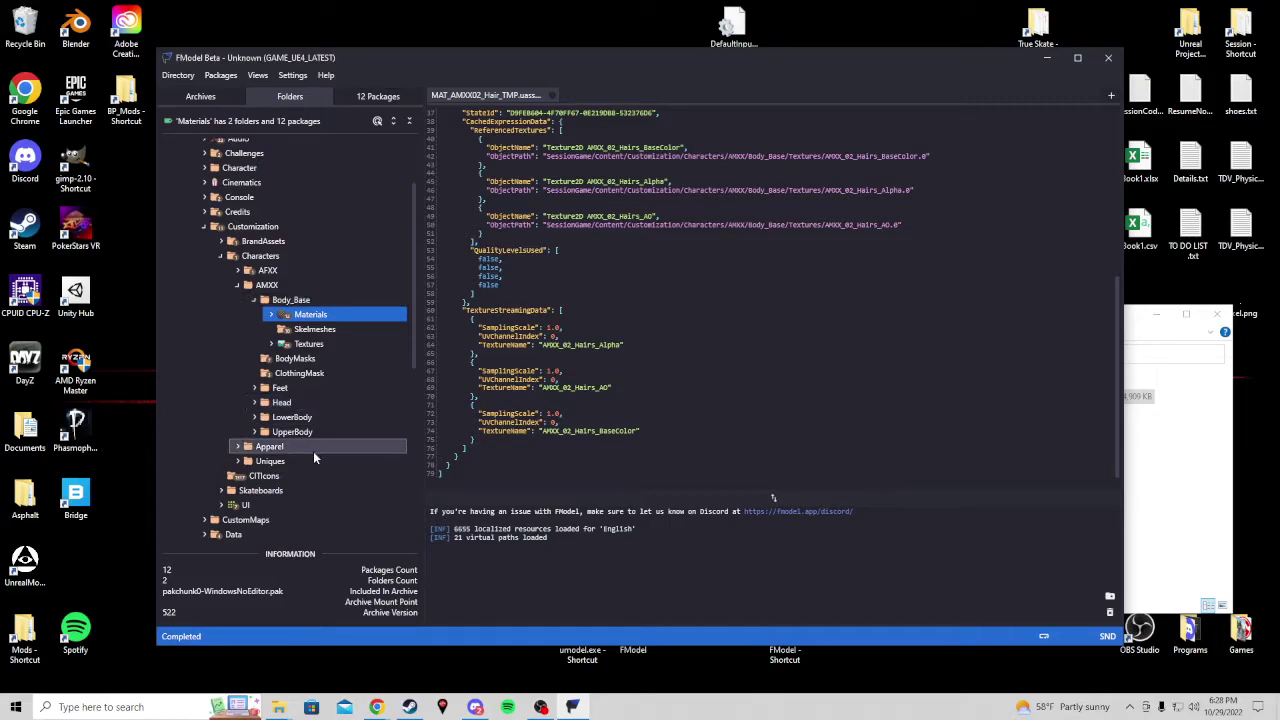
pyautogui.scroll(2, 313, 451)
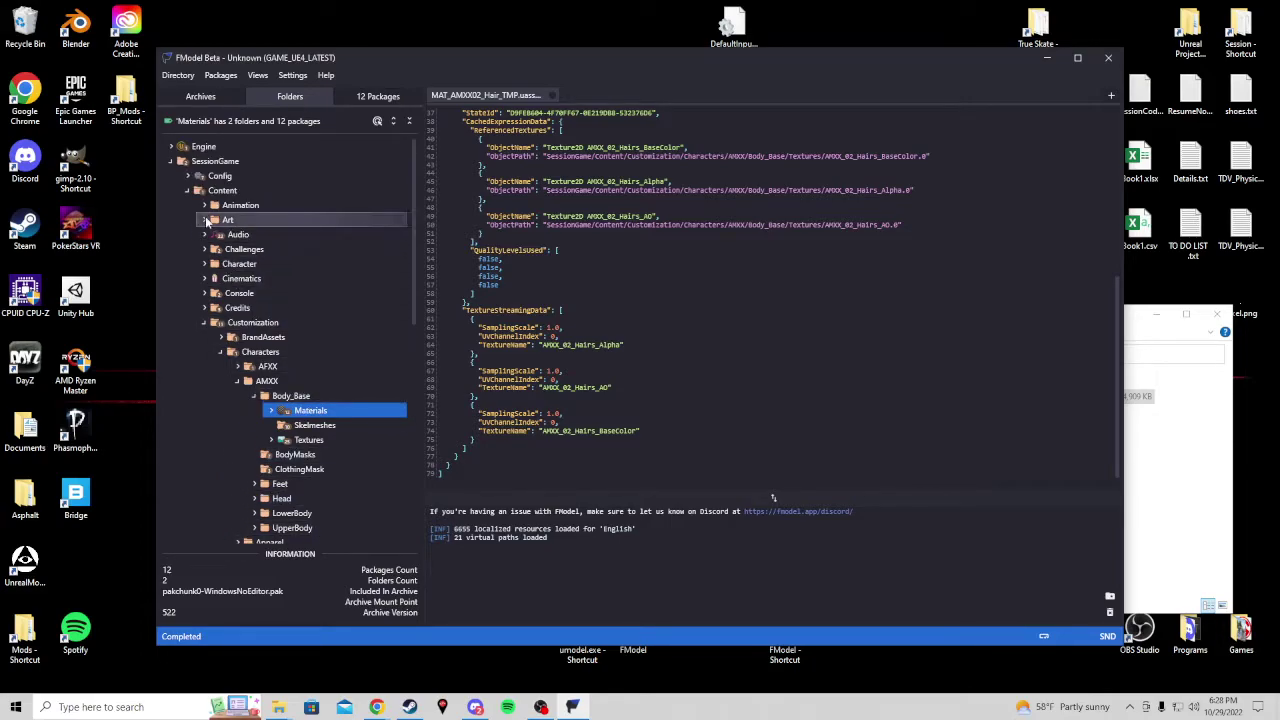
pyautogui.scroll(-6, 313, 414)
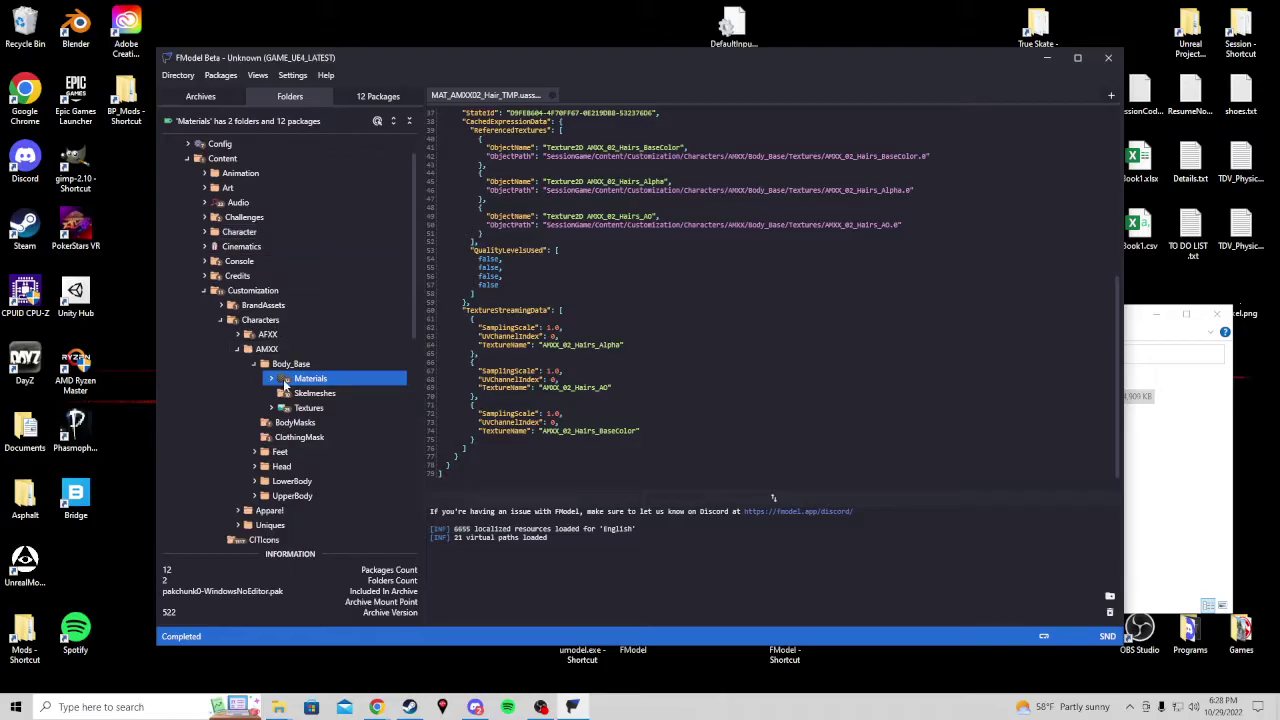
pyautogui.scroll(-2, 313, 414)
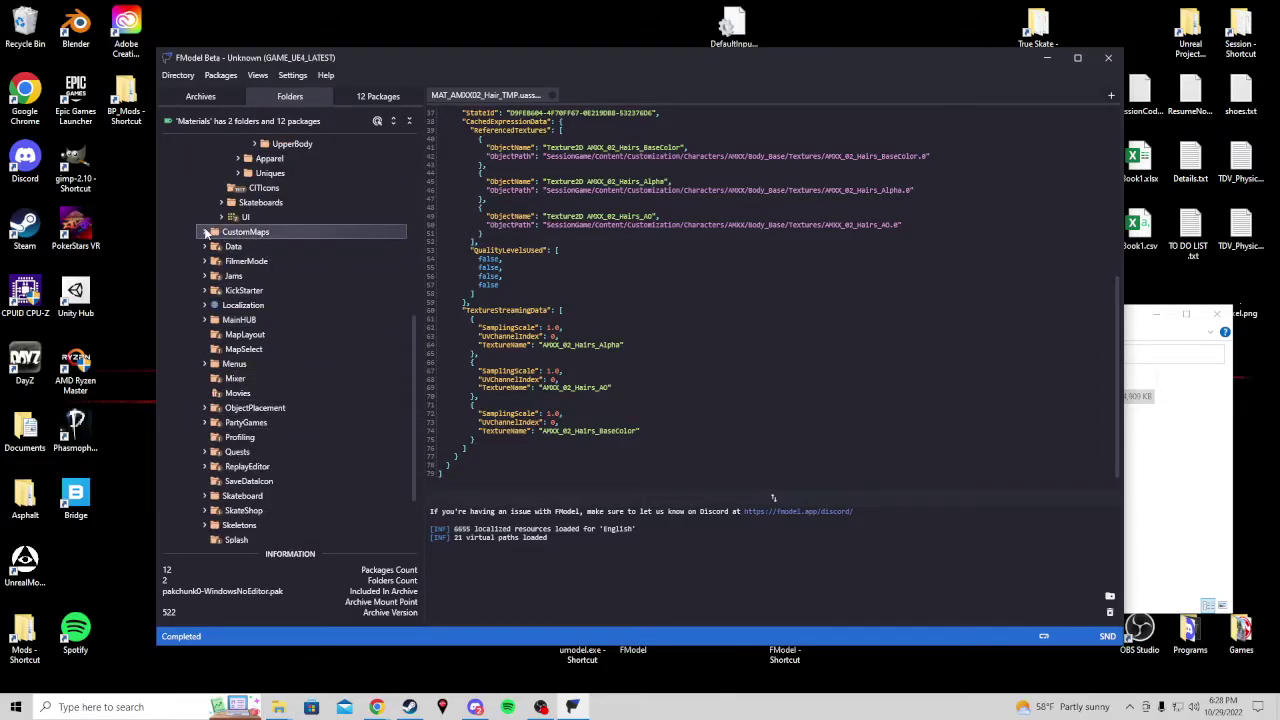
pyautogui.click(204, 231)
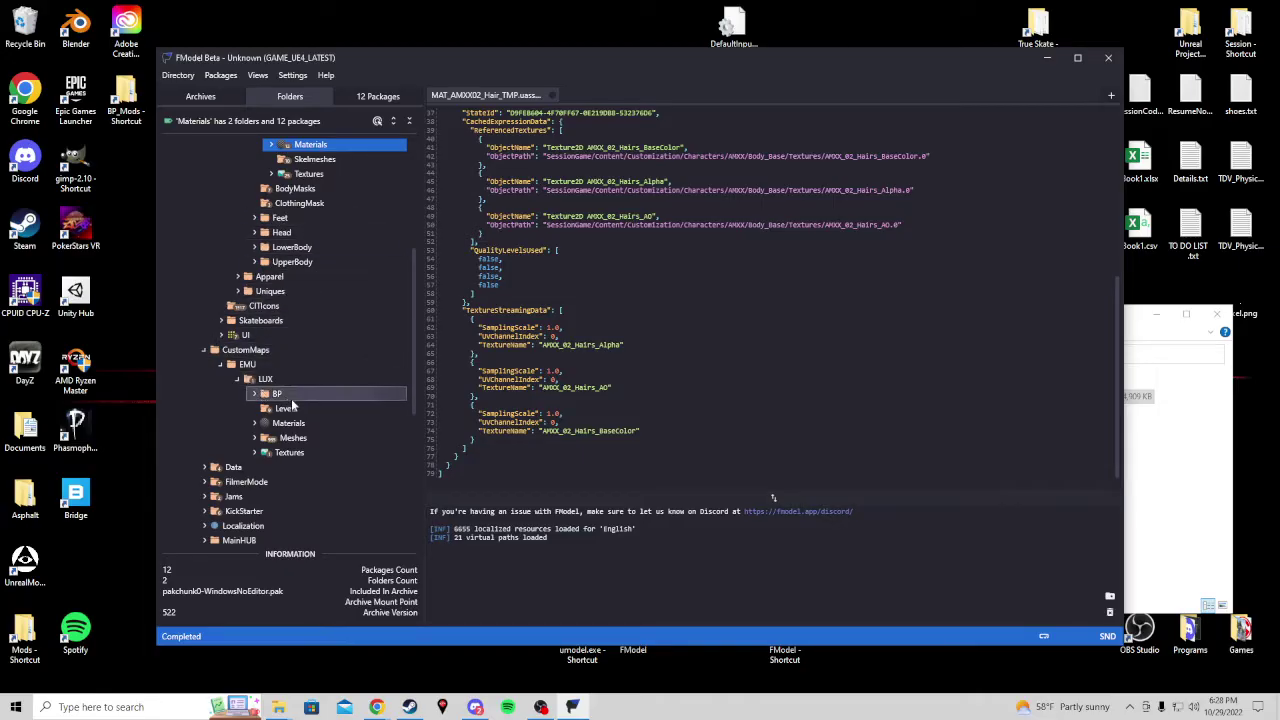
pyautogui.scroll(-6, 300, 420)
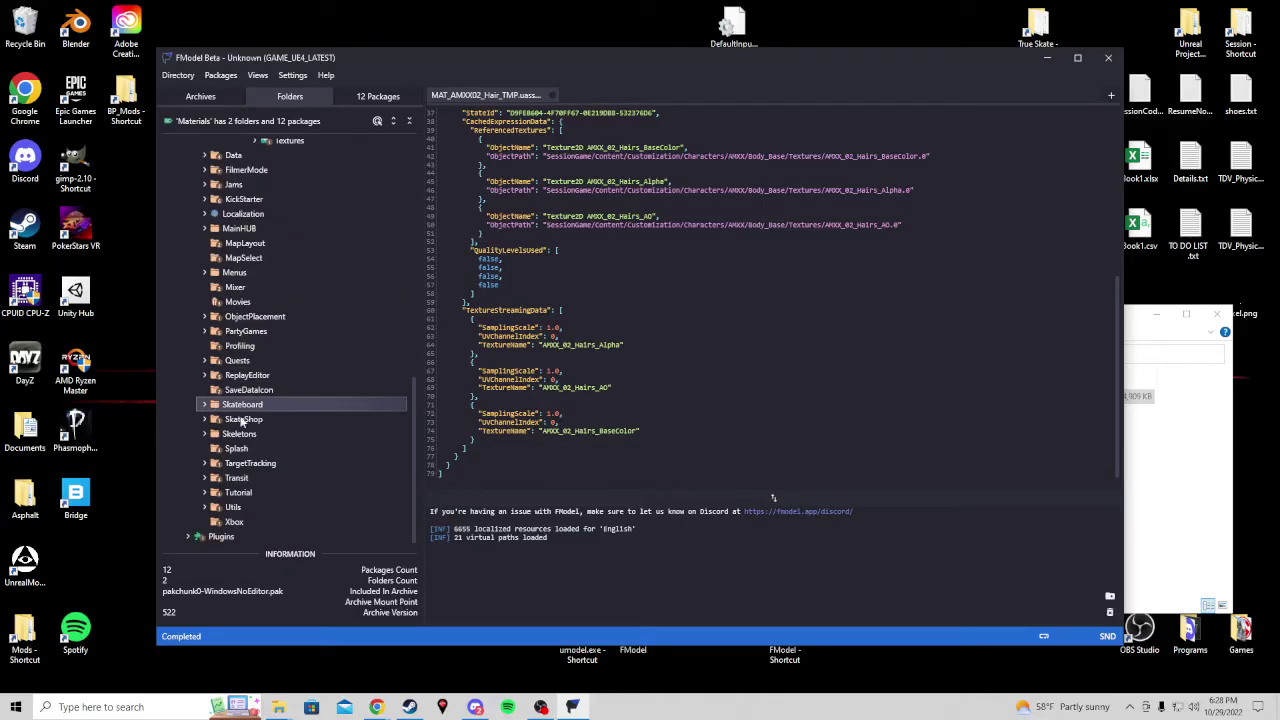
pyautogui.scroll(10, 250, 482)
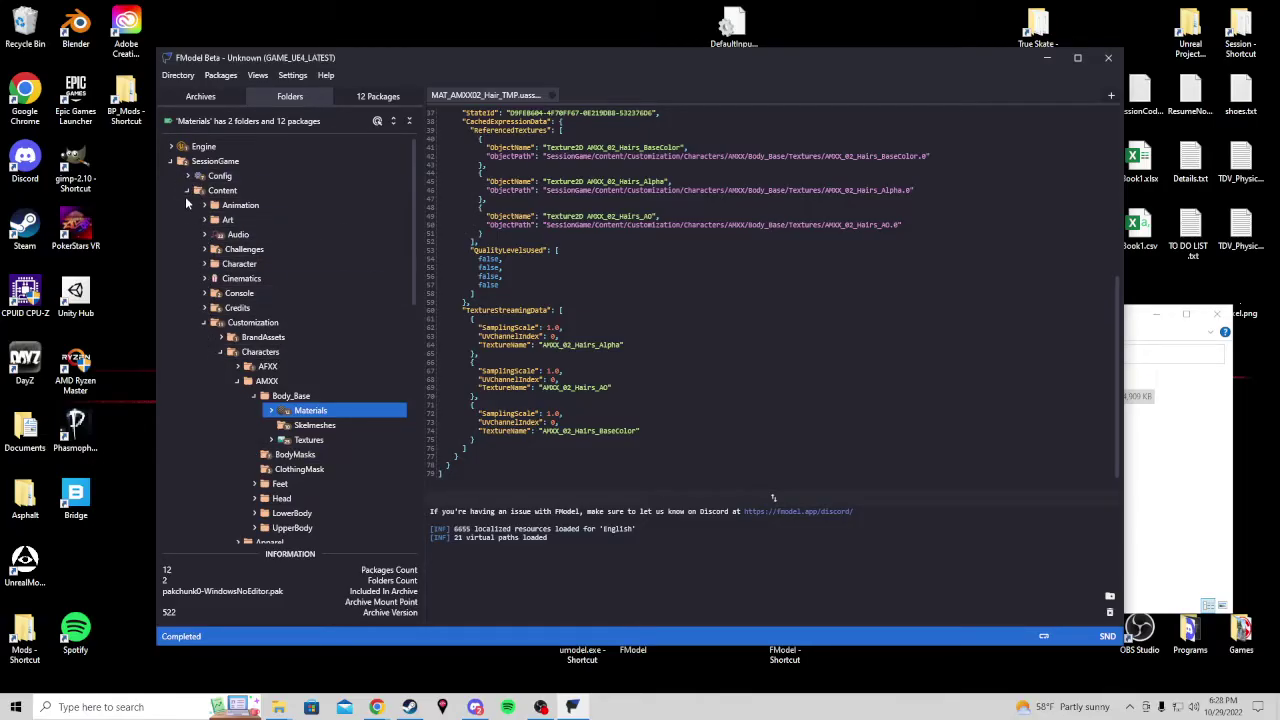
# - Collapse the Customization folder and look through the remaining folders under Content
pyautogui.click(212, 323)
pyautogui.click(203, 322)
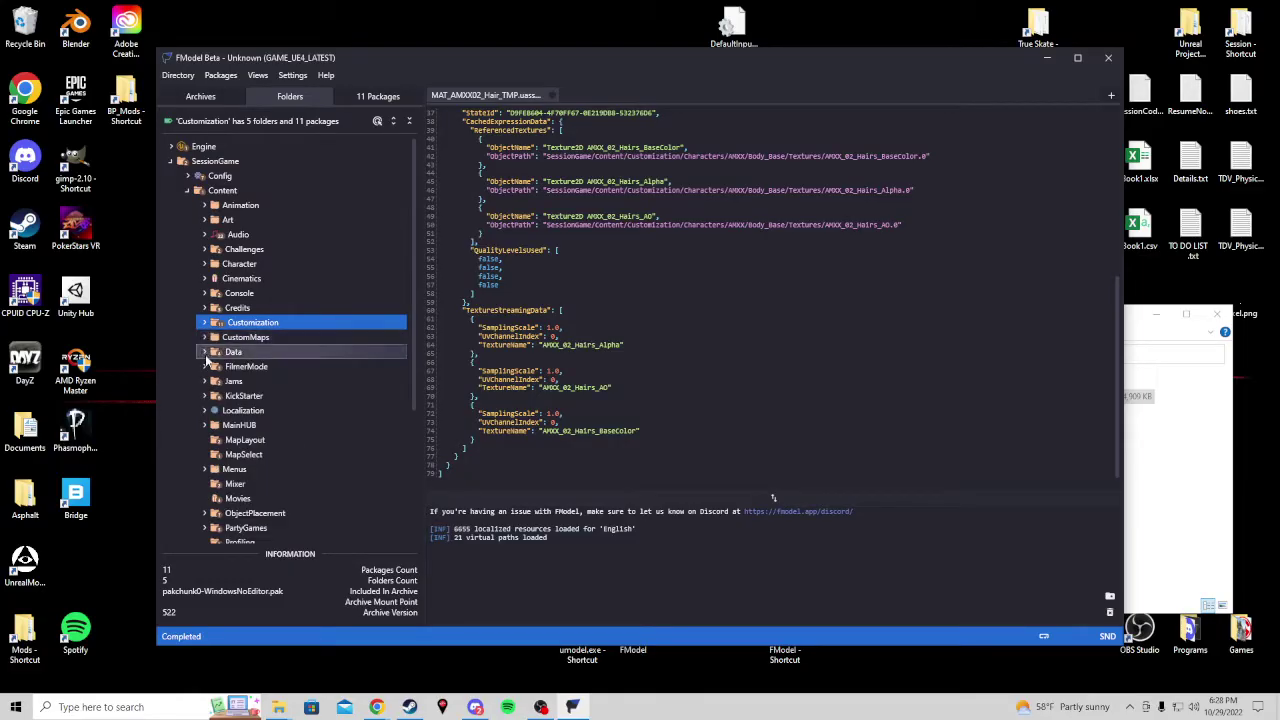
pyautogui.scroll(-5, 277, 470)
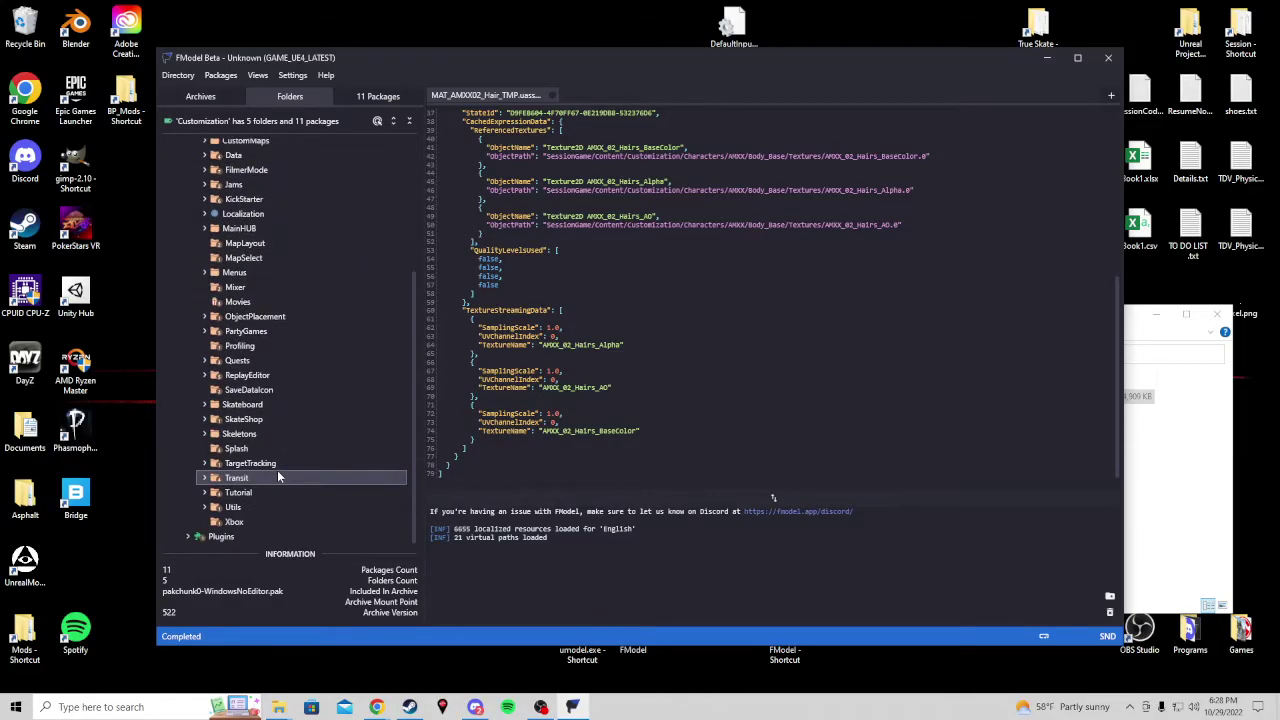
pyautogui.scroll(1, 272, 395)
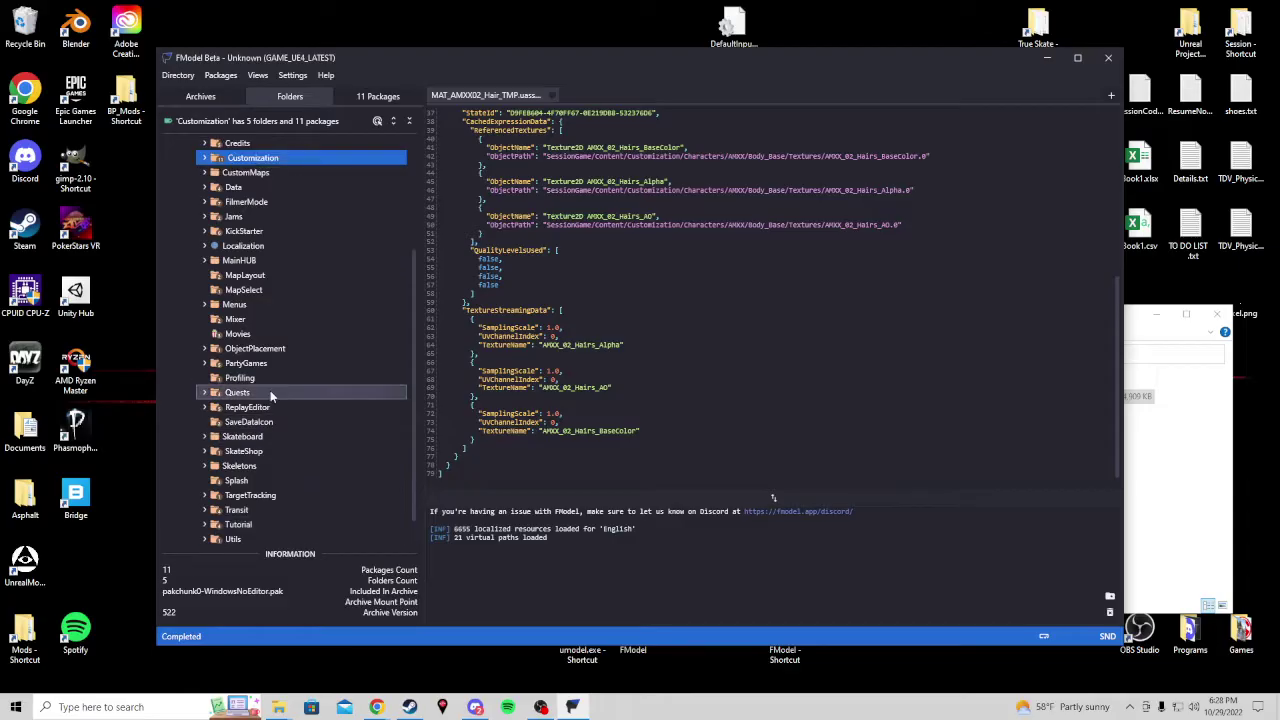
pyautogui.scroll(2, 270, 390)
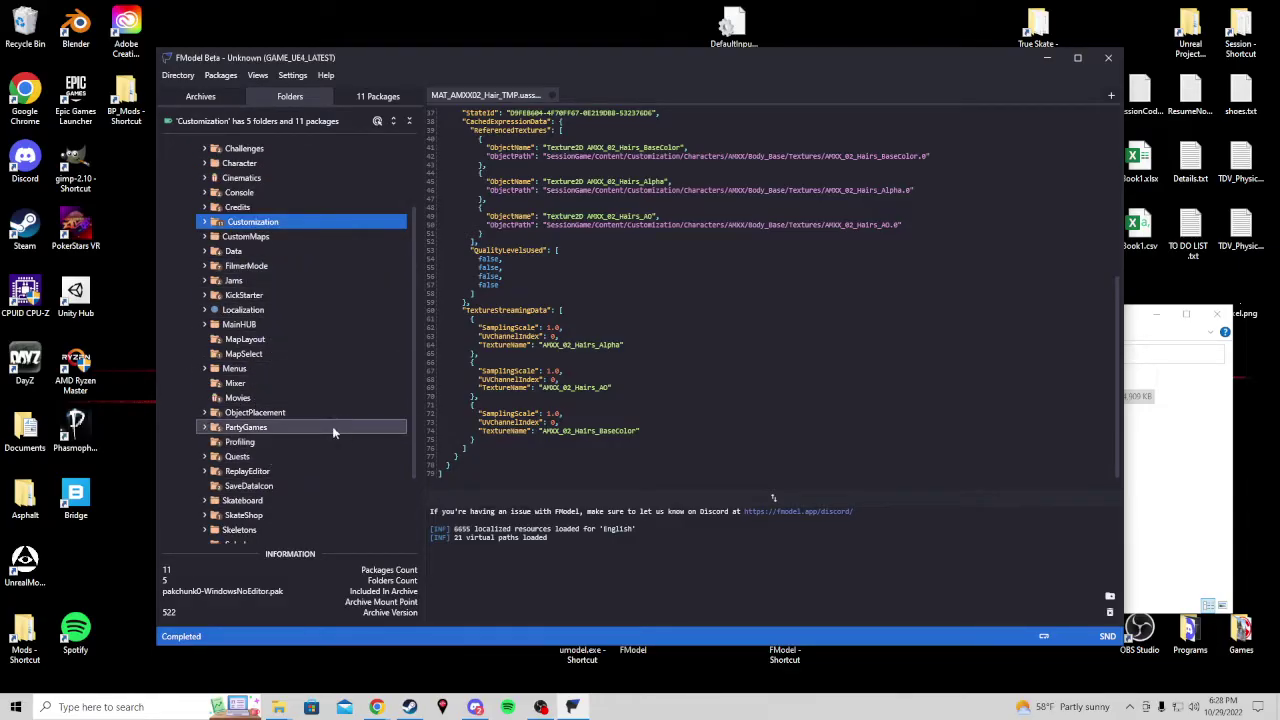
# - Expand the ObjectPlacement folder and list the packages in its Blueprints subfolder
pyautogui.click(215, 413)
pyautogui.click(204, 412)
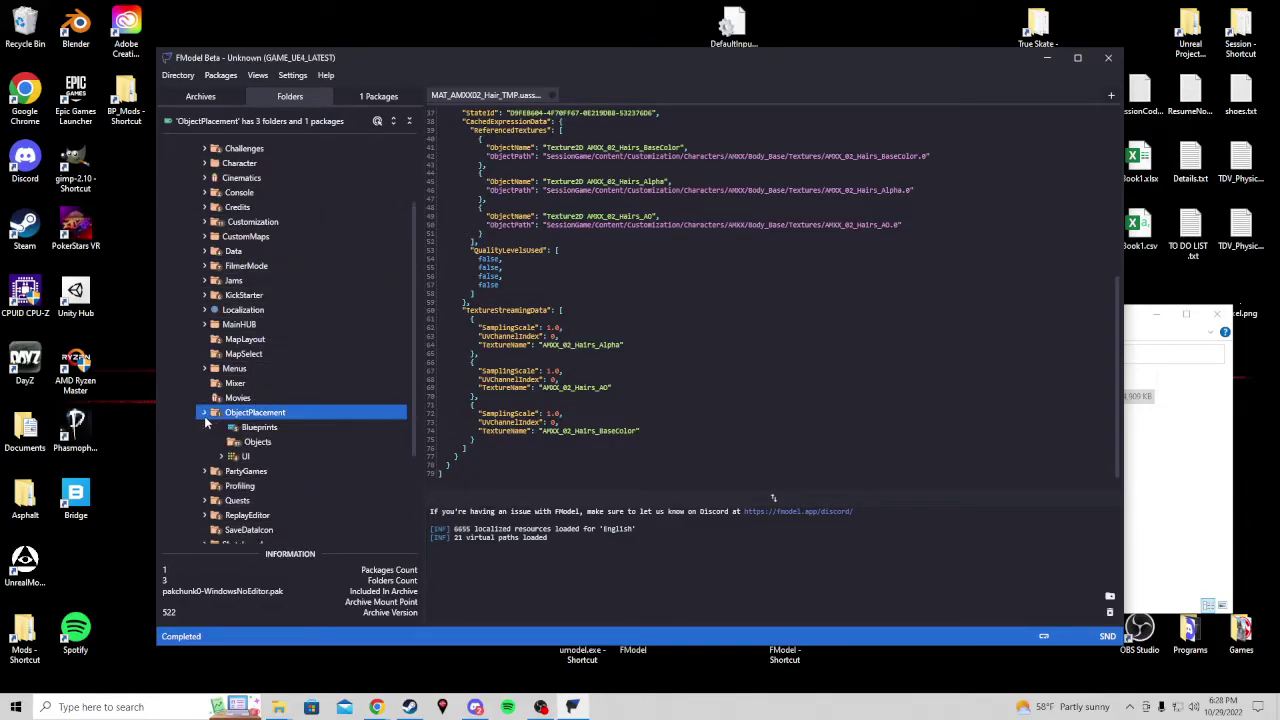
pyautogui.click(240, 428)
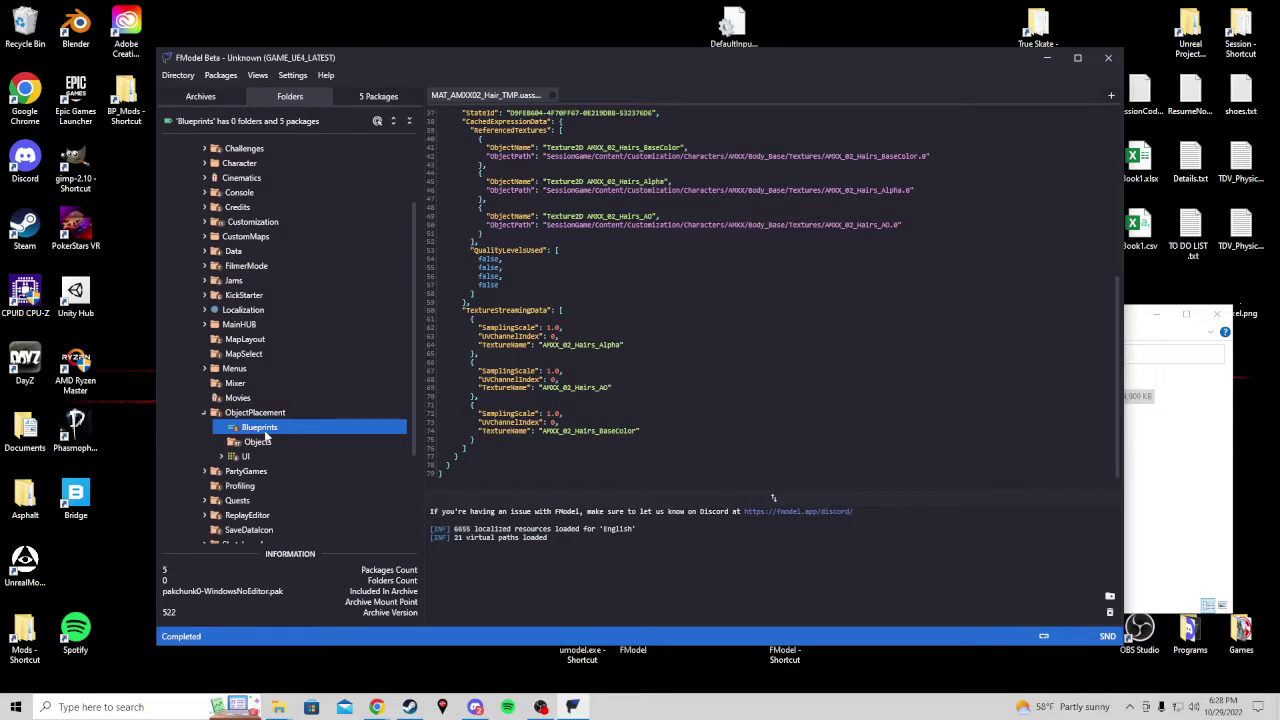
pyautogui.click(393, 98)
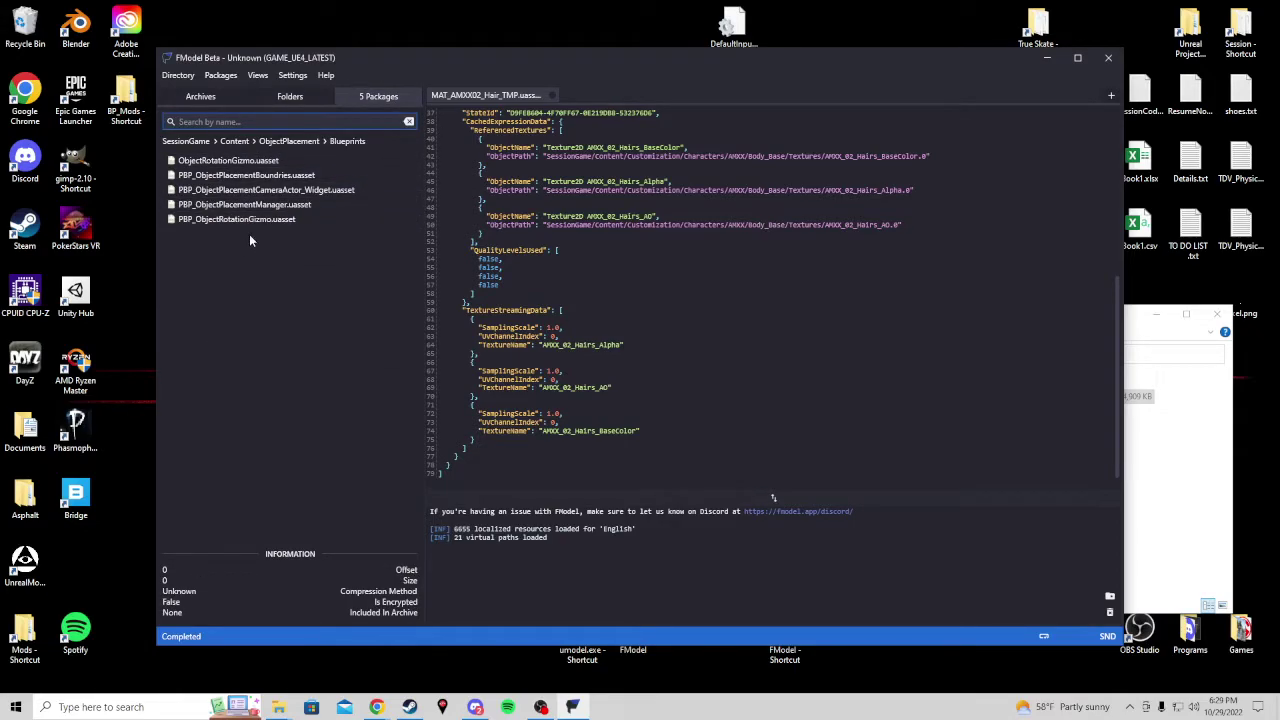
# - Open PBP_ObjectPlacementBoundries.uasset and read through its child properties, component nodes and construction script
pyautogui.doubleClick(249, 177)
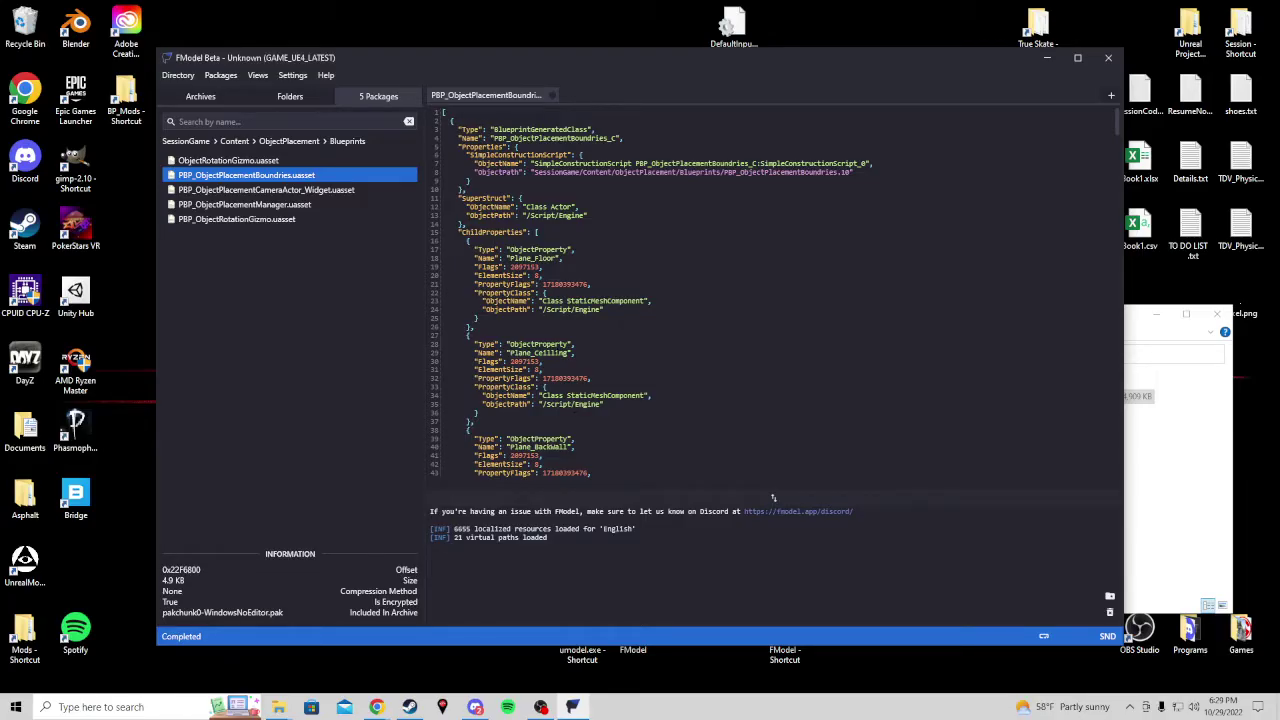
pyautogui.scroll(-1, 773, 497)
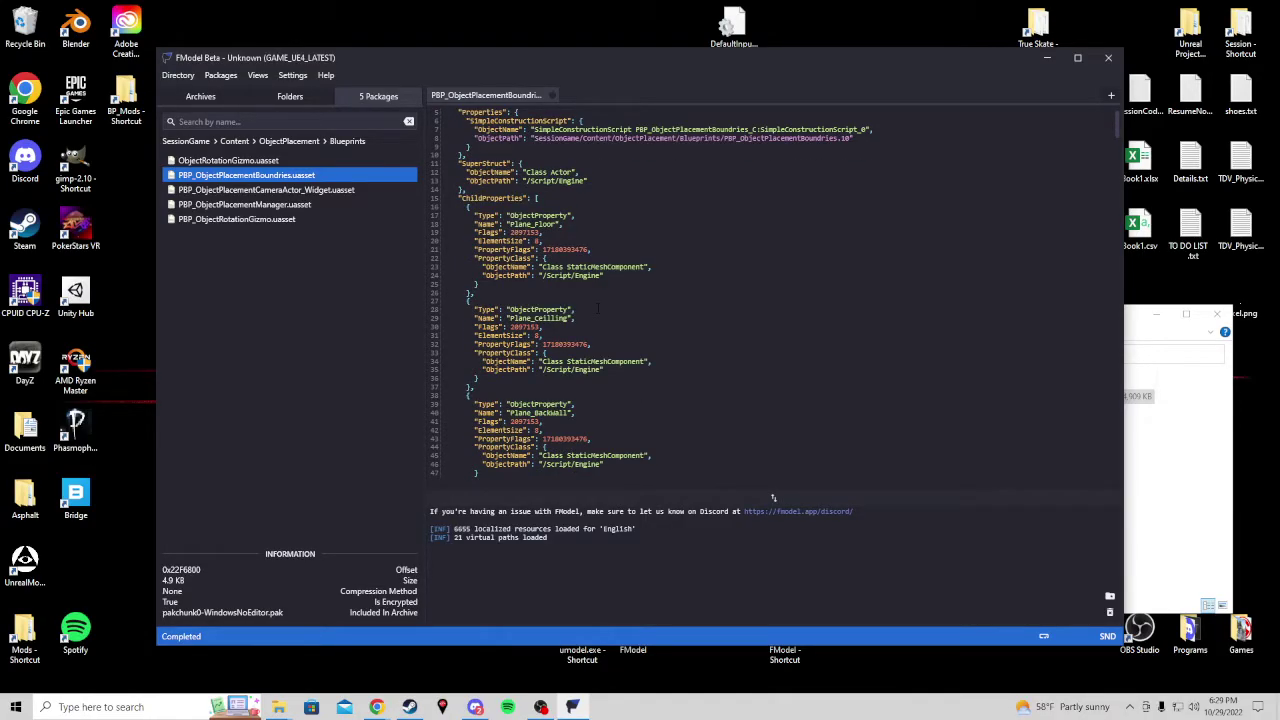
pyautogui.scroll(-18, 773, 497)
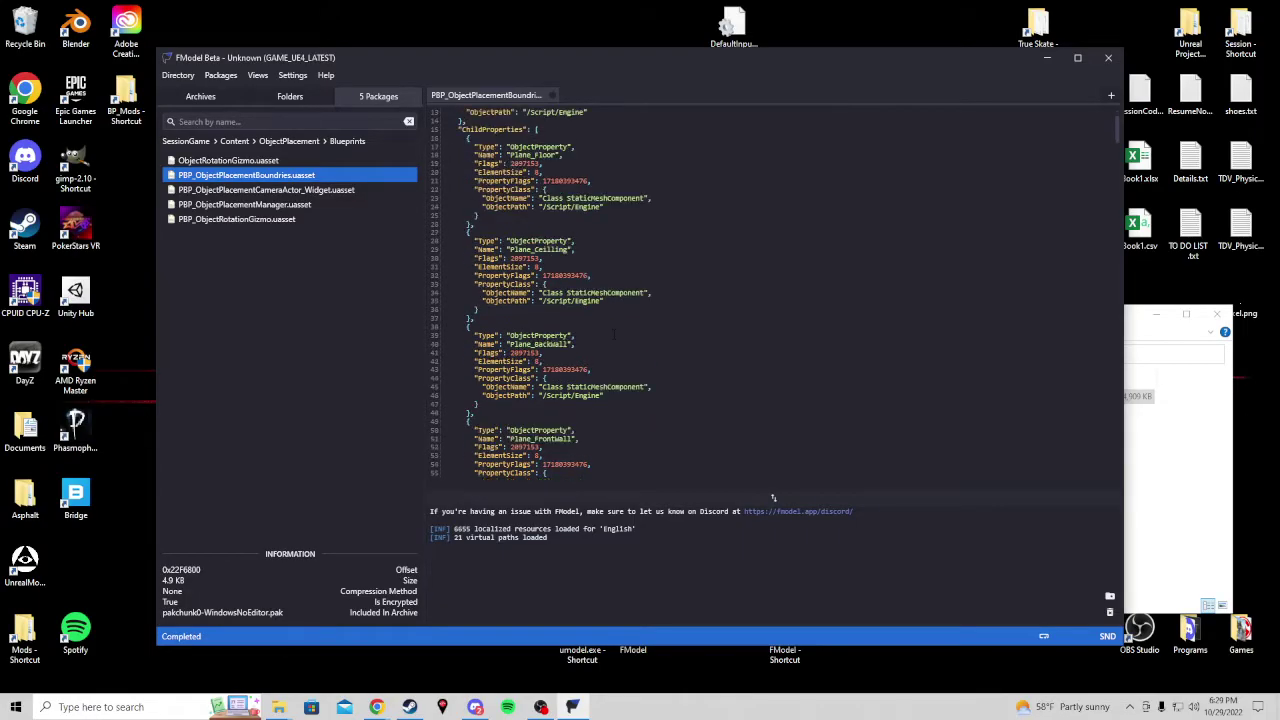
pyautogui.scroll(-6, 773, 497)
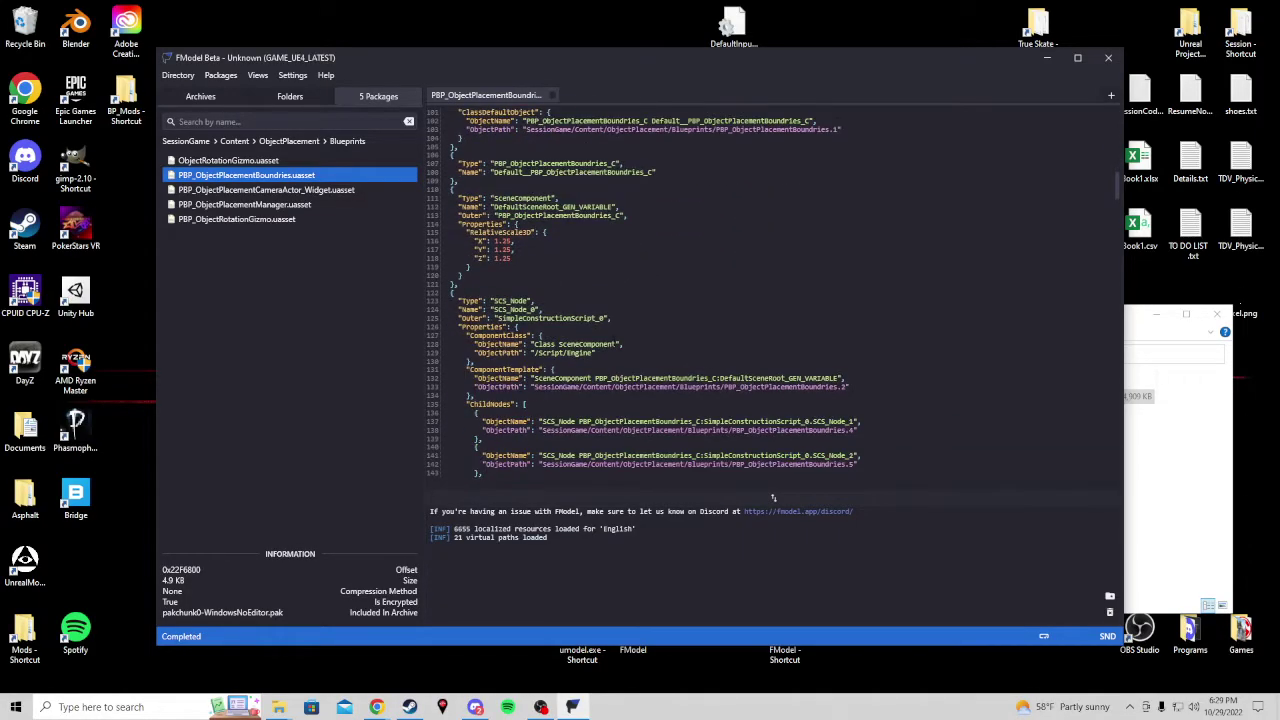
pyautogui.scroll(-12, 773, 497)
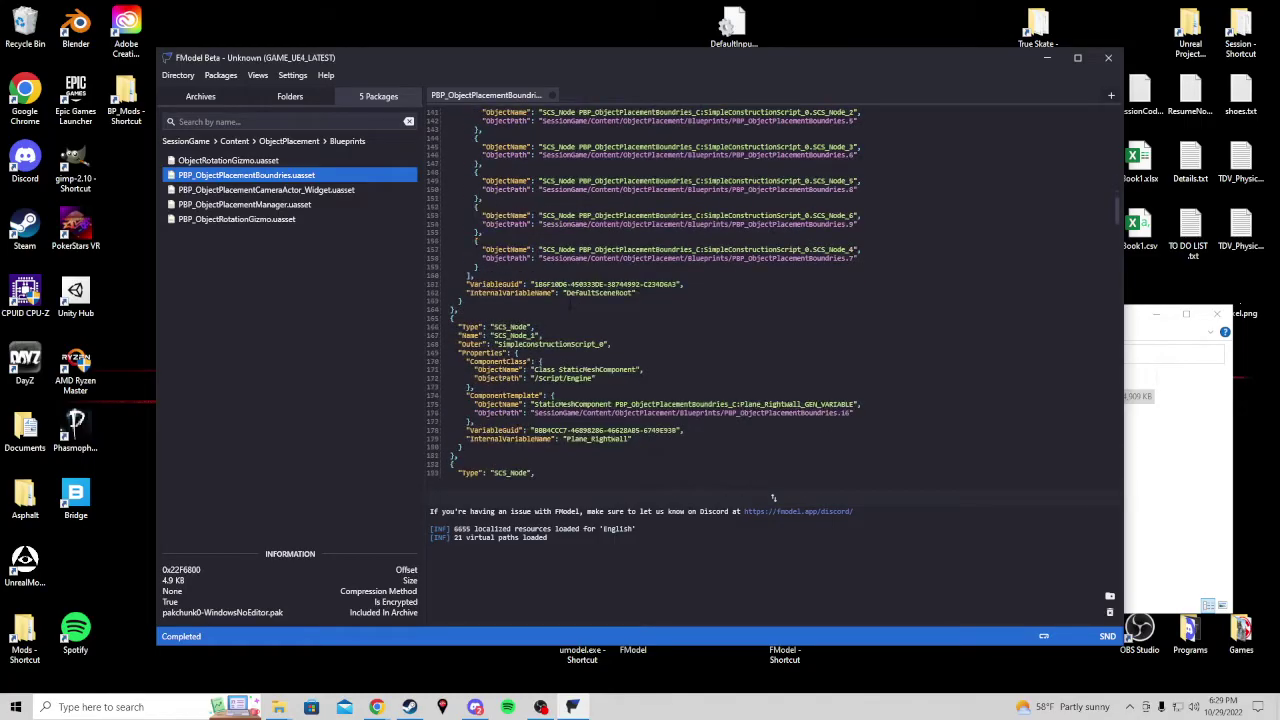
pyautogui.scroll(-3, 773, 497)
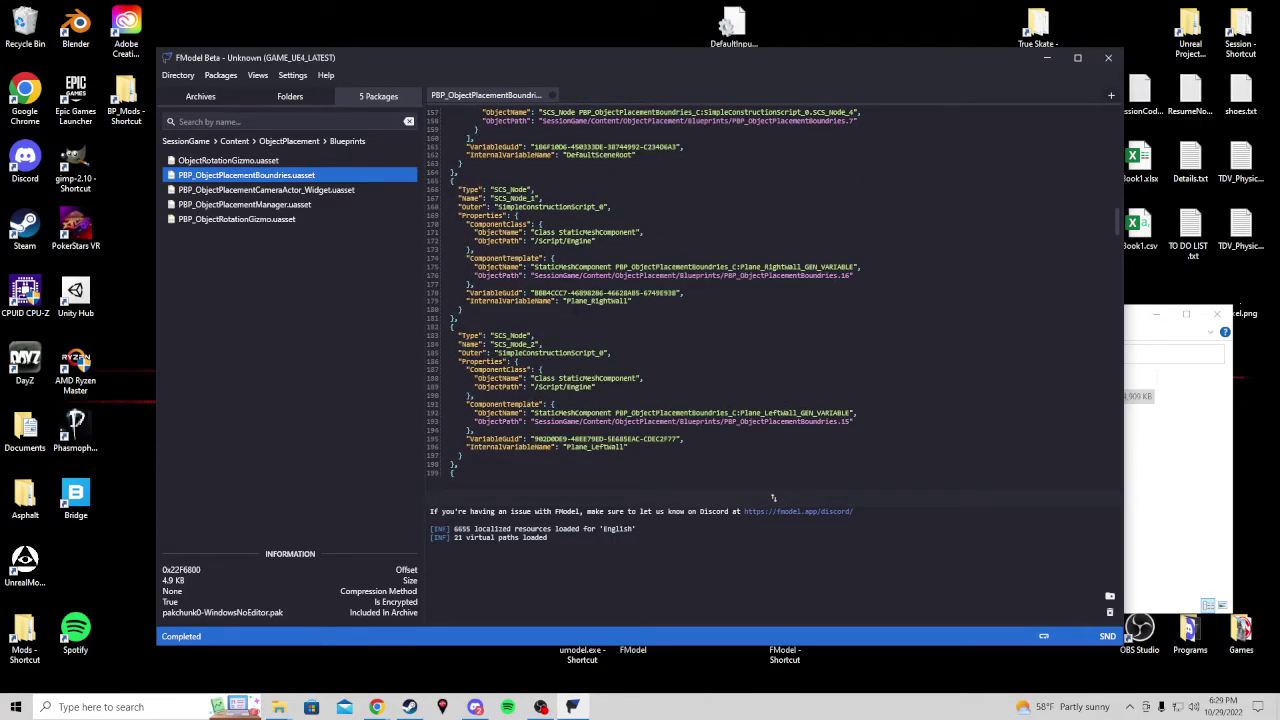
pyautogui.scroll(-15, 773, 497)
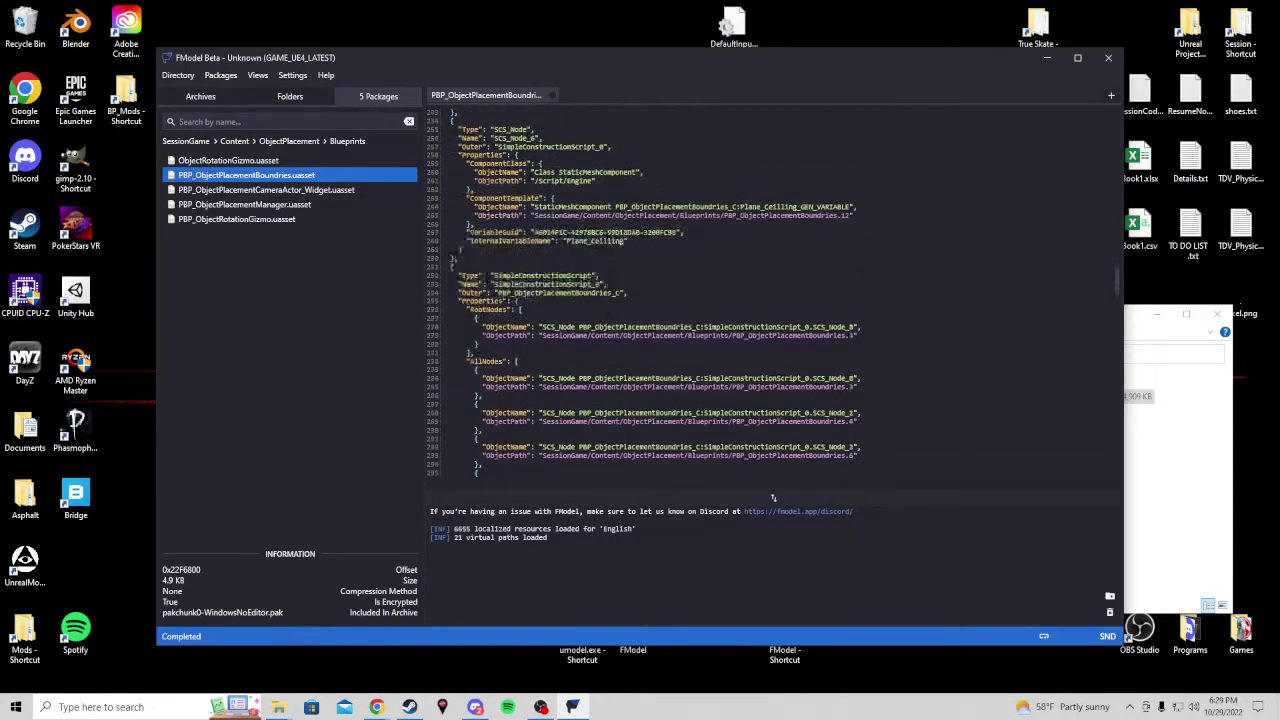
# - Examine the Plane_Backwall component's type, name, override material, relative location, rotation and scale in PBP_ObjectPlacementBoundries
pyautogui.scroll(-18, 773, 497)
pyautogui.scroll(3, 773, 497)
pyautogui.moveTo(455, 223); pyautogui.dragTo(591, 237)
pyautogui.click(507, 258)
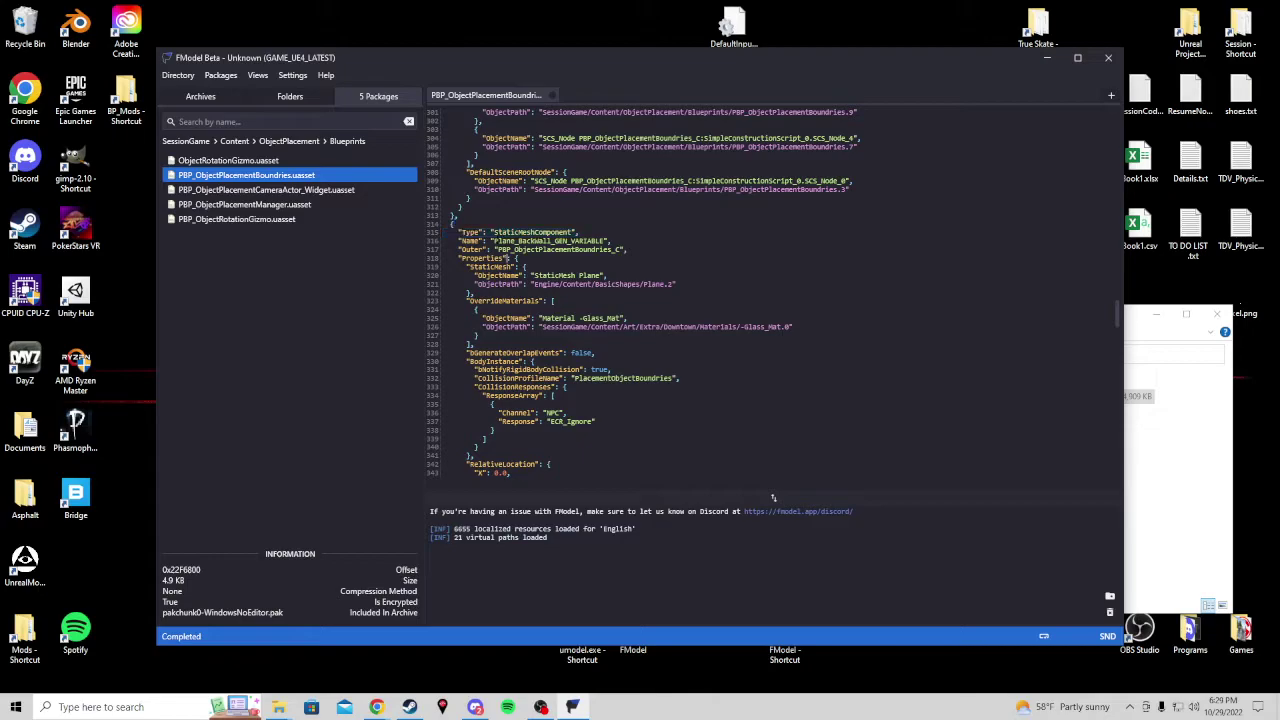
pyautogui.moveTo(487, 241); pyautogui.dragTo(612, 241)
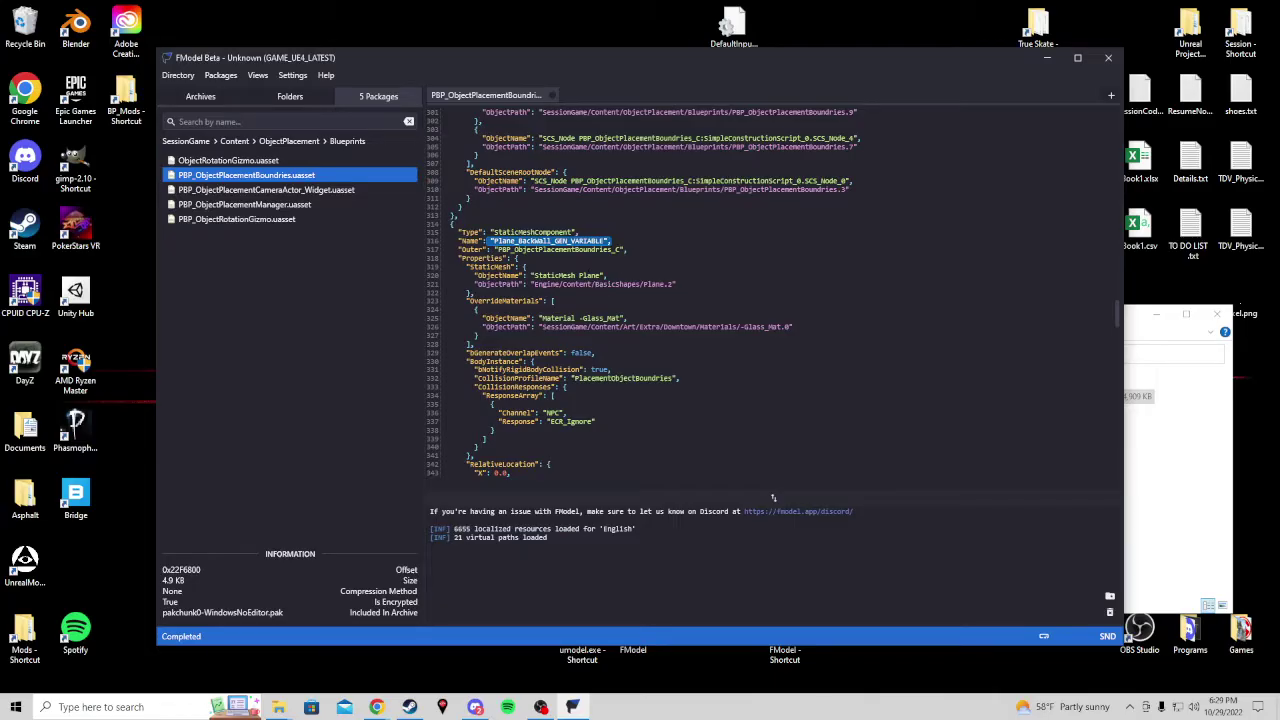
pyautogui.scroll(-5, 621, 269)
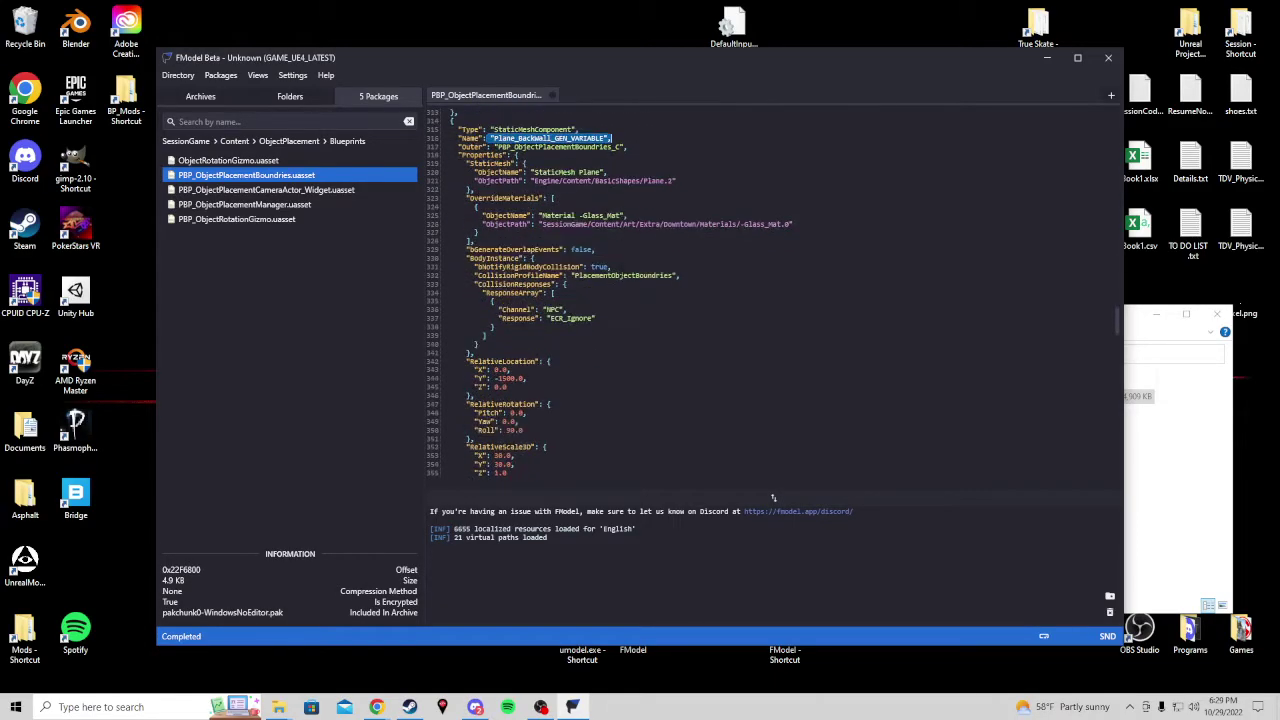
pyautogui.scroll(1, 528, 194)
pyautogui.moveTo(538, 215); pyautogui.dragTo(626, 215)
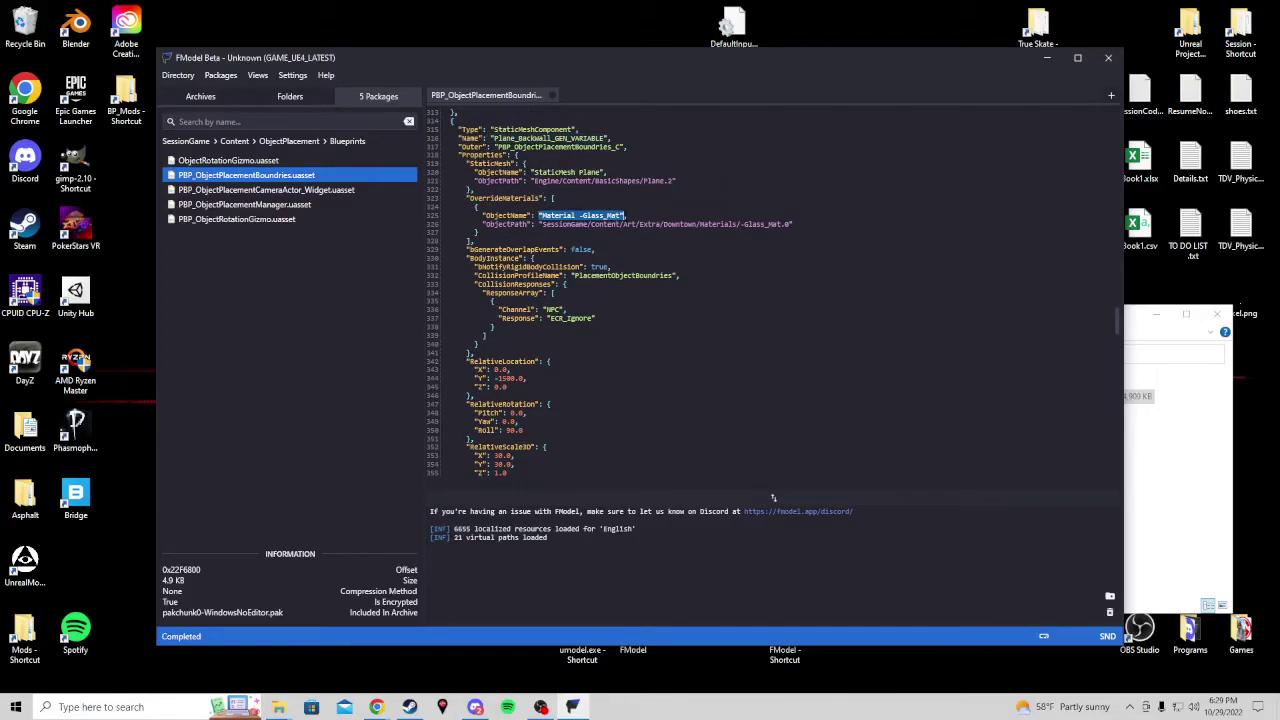
pyautogui.moveTo(489, 129); pyautogui.dragTo(596, 135)
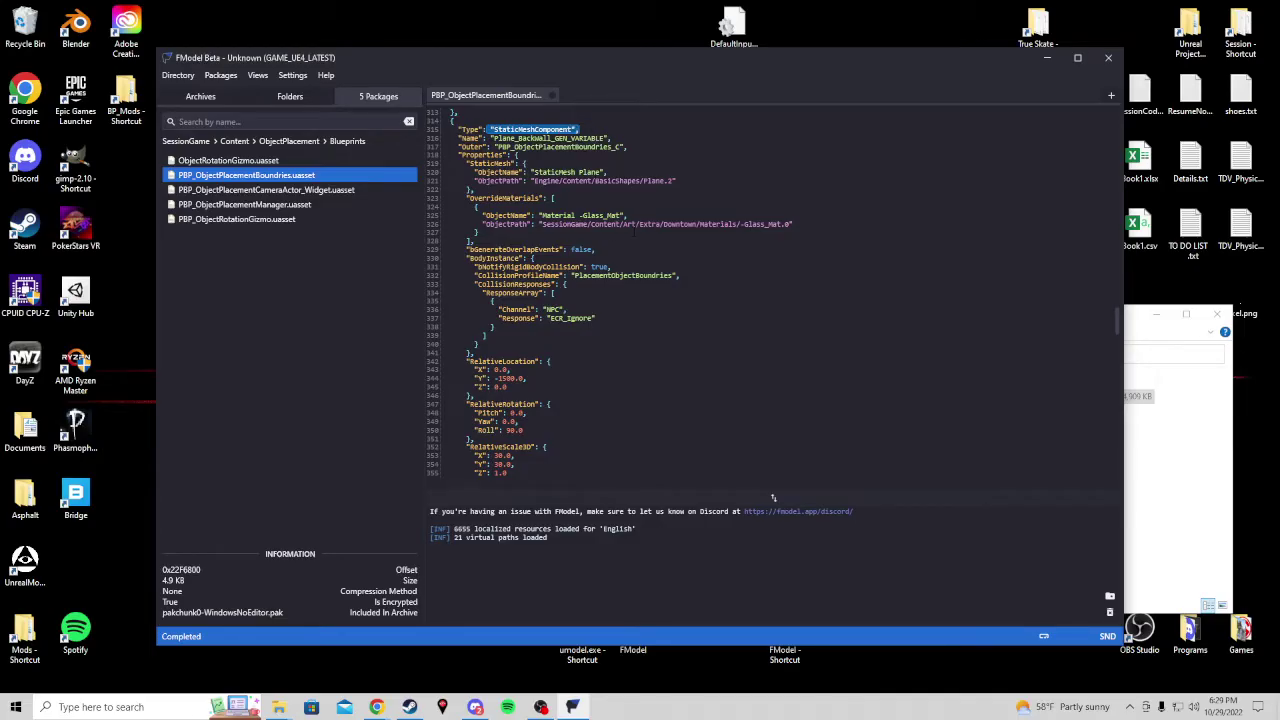
pyautogui.scroll(-3, 596, 135)
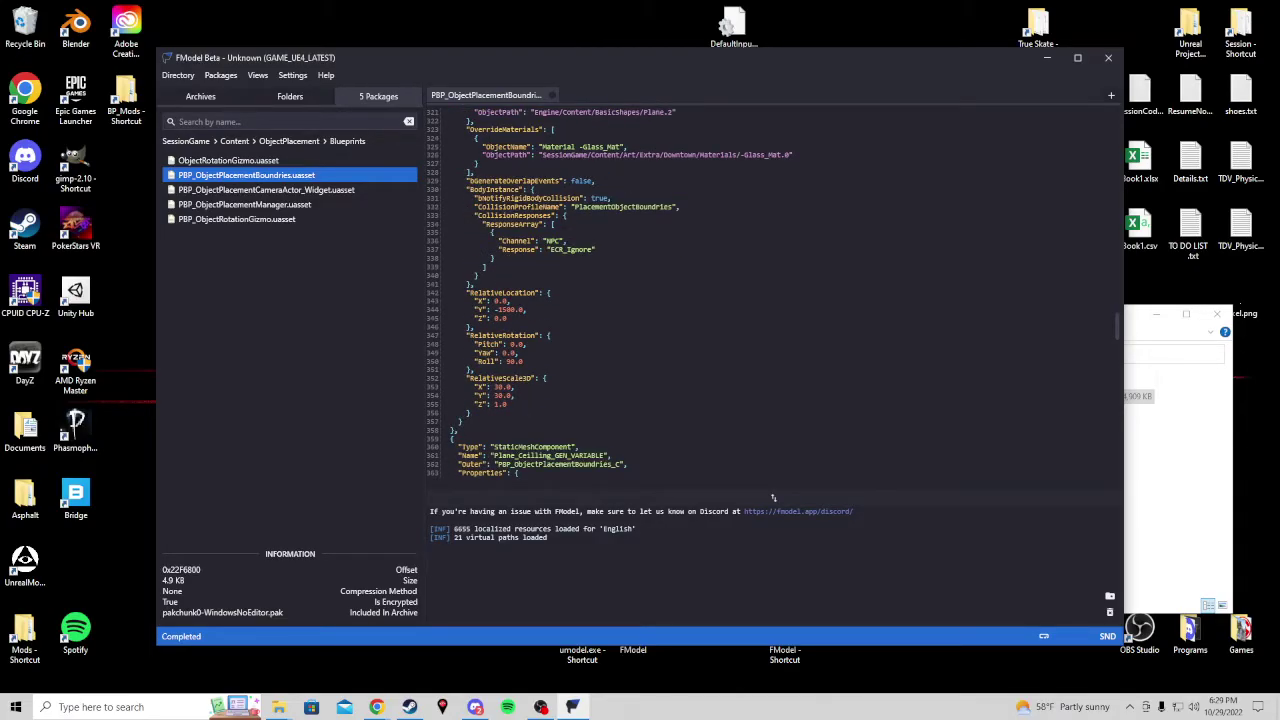
pyautogui.moveTo(458, 292); pyautogui.dragTo(551, 408)
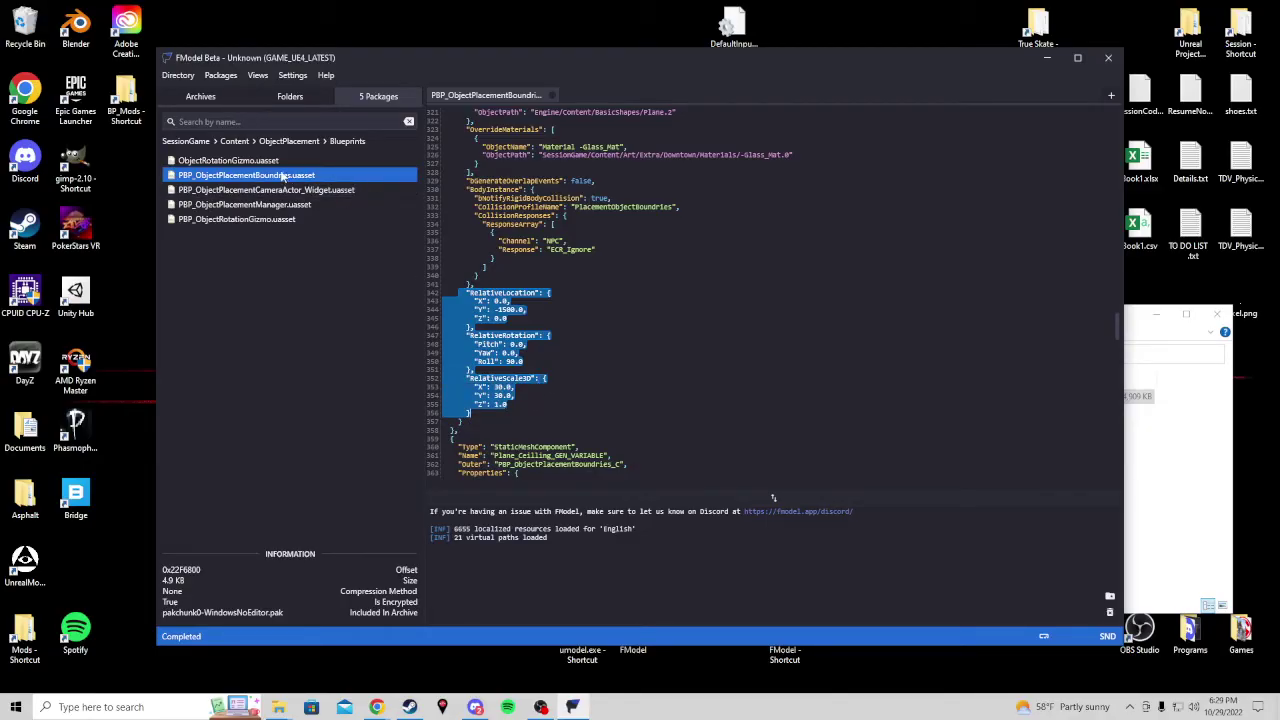
pyautogui.click(513, 292)
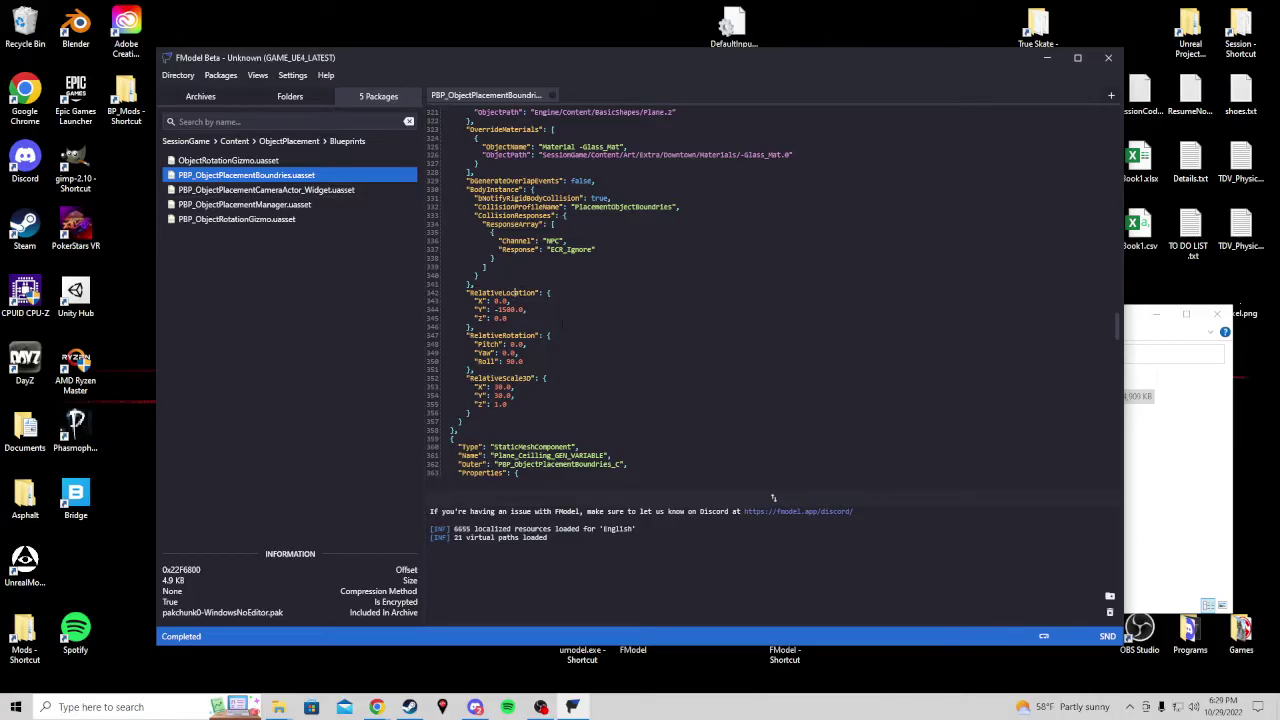
# - Examine the Plane_Ceilling component's name, override material and relative transform values in the same blueprint
pyautogui.scroll(-2, 773, 497)
pyautogui.scroll(-5, 773, 497)
pyautogui.hotkey('shift', 'Right')
pyautogui.hotkey('shift', 'Right')
pyautogui.hotkey('shift', 'Right')
pyautogui.hotkey('shift', 'Right')
pyautogui.hotkey('shift', 'Right')
pyautogui.hotkey('shift', 'Right')
pyautogui.hotkey('shift', 'Right')
pyautogui.hotkey('shift', 'Right')
pyautogui.hotkey('shift', 'Right')
pyautogui.hotkey('shift', 'Right')
pyautogui.hotkey('shift', 'Right')
pyautogui.hotkey('shift', 'Right')
pyautogui.hotkey('shift', 'Right')
pyautogui.hotkey('shift', 'Right')
pyautogui.hotkey('shift', 'Right')
pyautogui.hotkey('shift', 'Right')
pyautogui.hotkey('shift', 'Right')
pyautogui.hotkey('shift', 'Right')
pyautogui.hotkey('shift', 'Right')
pyautogui.hotkey('shift', 'Right')
pyautogui.press('Down')
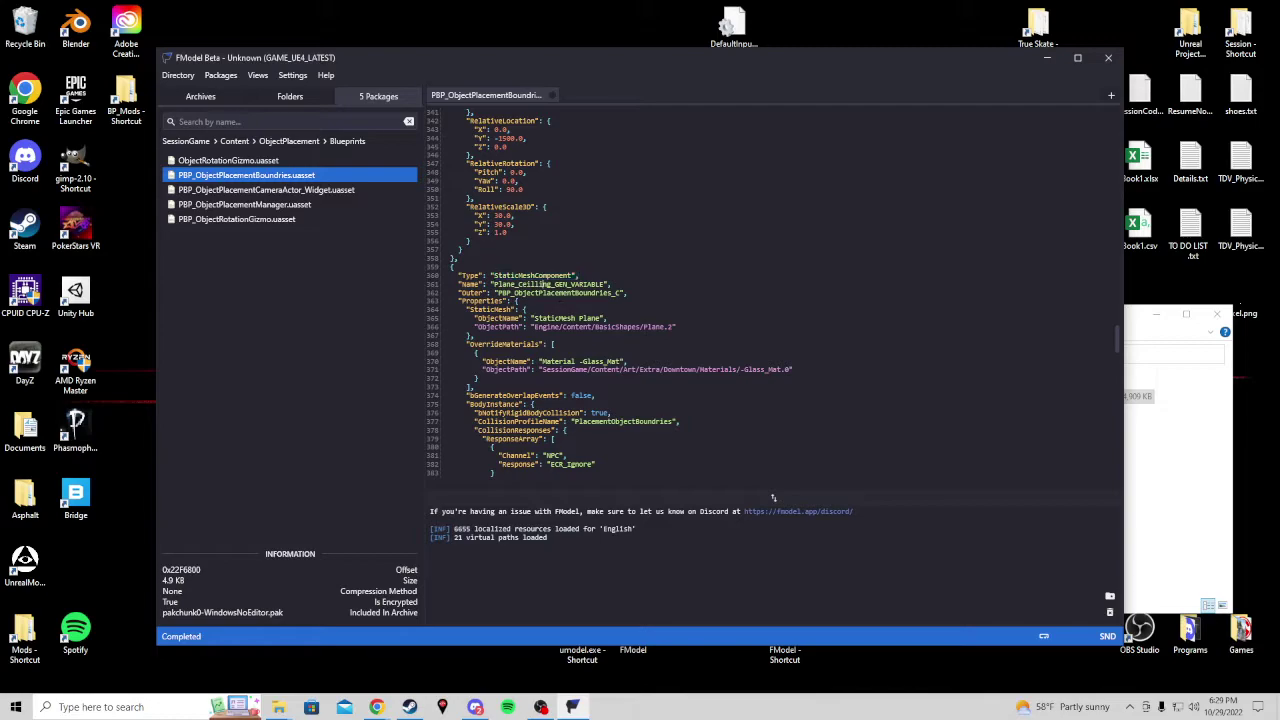
pyautogui.hotkey('shift', 'Right')
pyautogui.hotkey('shift', 'Right')
pyautogui.hotkey('shift', 'Right')
pyautogui.hotkey('shift', 'Right')
pyautogui.hotkey('shift', 'Right')
pyautogui.hotkey('shift', 'Right')
pyautogui.hotkey('shift', 'Right')
pyautogui.hotkey('shift', 'Right')
pyautogui.hotkey('shift', 'Right')
pyautogui.hotkey('shift', 'Right')
pyautogui.hotkey('shift', 'Right')
pyautogui.hotkey('shift', 'Right')
pyautogui.hotkey('shift', 'Right')
pyautogui.hotkey('shift', 'Right')
pyautogui.hotkey('shift', 'Right')
pyautogui.hotkey('shift', 'Right')
pyautogui.hotkey('shift', 'Right')
pyautogui.hotkey('shift', 'Right')
pyautogui.hotkey('shift', 'Right')
pyautogui.scroll(-3, 540, 310)
pyautogui.moveTo(537, 293); pyautogui.dragTo(633, 298)
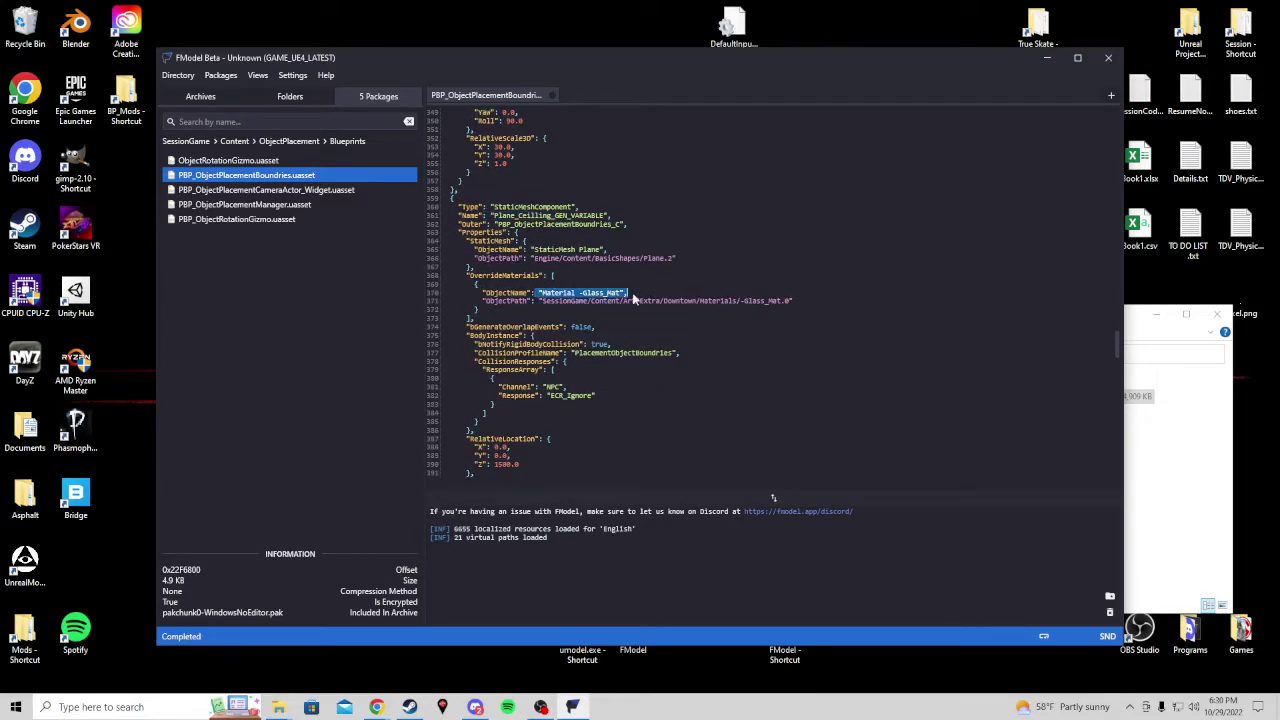
pyautogui.scroll(-10, 633, 298)
pyautogui.moveTo(444, 196); pyautogui.dragTo(553, 319)
# - Read through the remaining plane components to the end of the file, then review the Plane_Frontwall and Plane_LeftWall entries
pyautogui.scroll(-20, 553, 319)
pyautogui.scroll(-20, 773, 497)
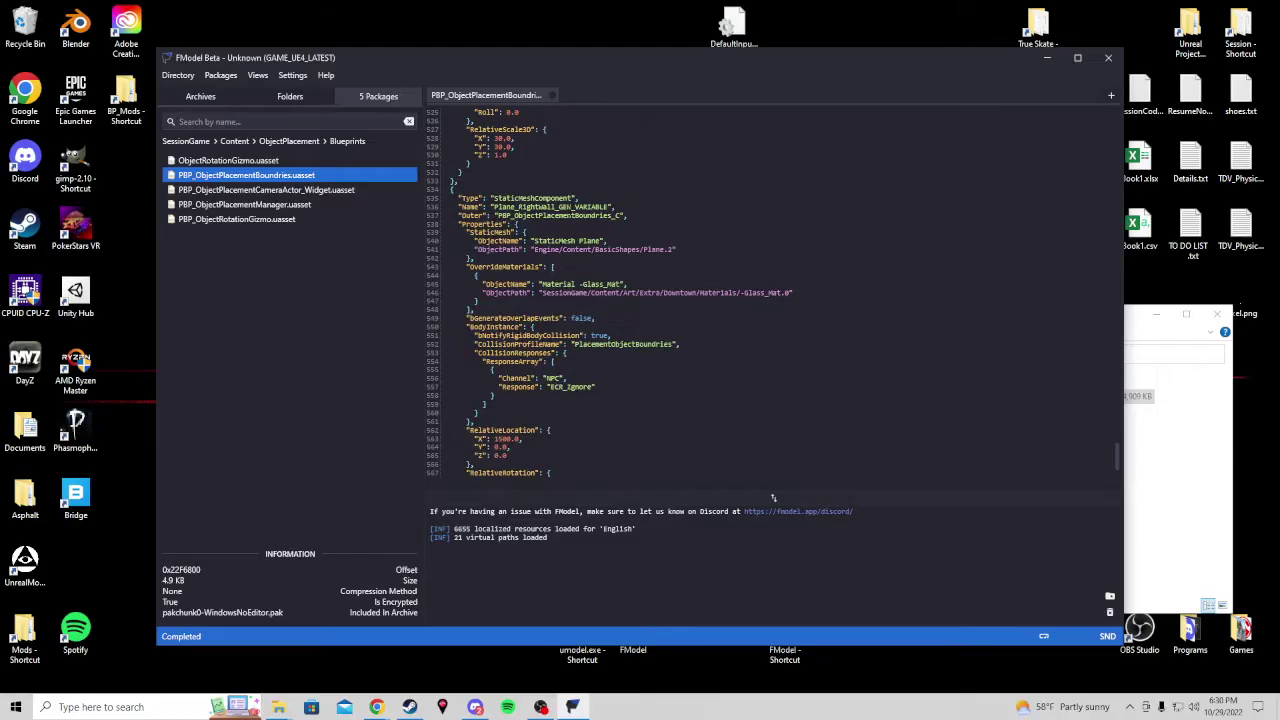
pyautogui.scroll(-4, 773, 497)
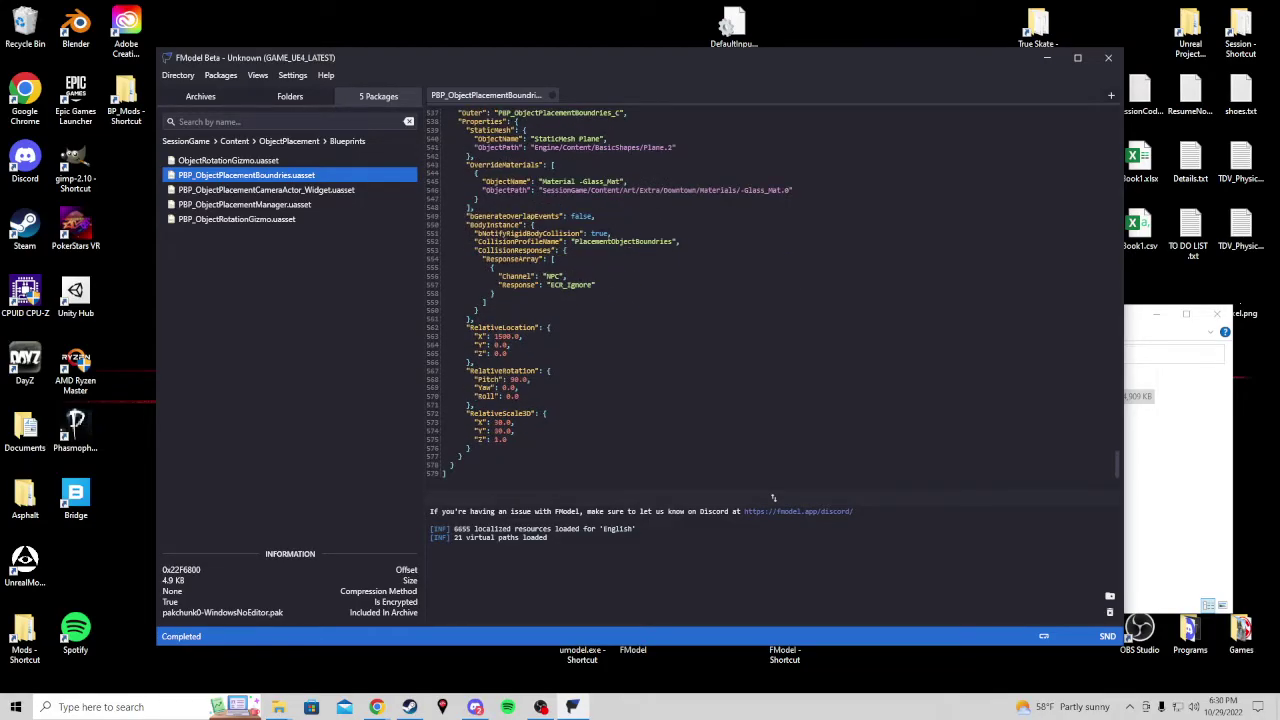
pyautogui.scroll(20, 773, 497)
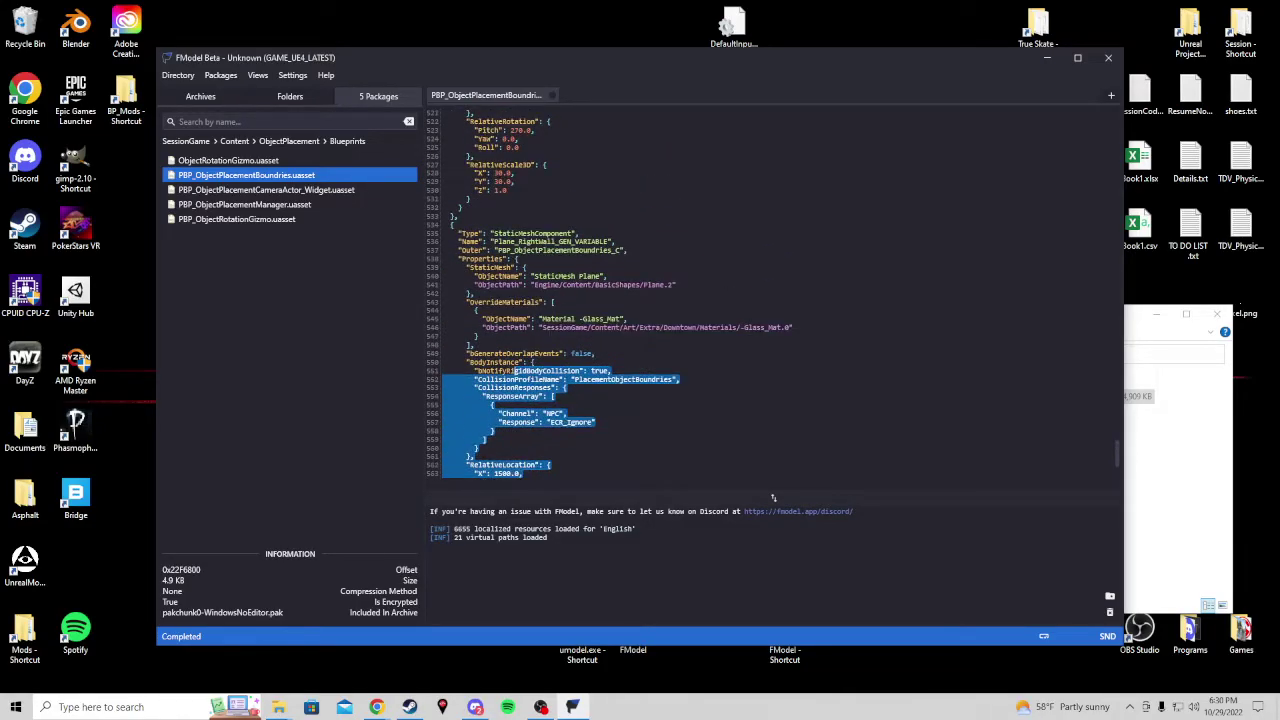
pyautogui.moveTo(757, 470); pyautogui.dragTo(757, 303)
pyautogui.click(758, 303)
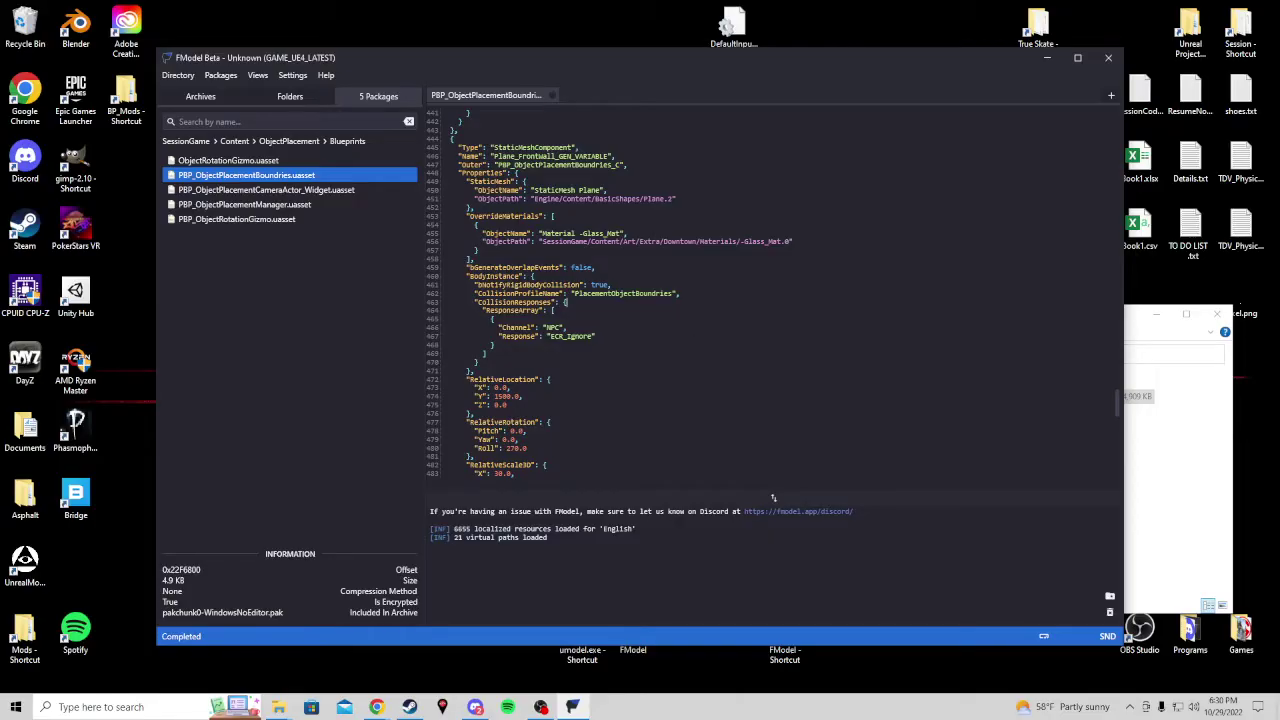
pyautogui.scroll(-4, 773, 497)
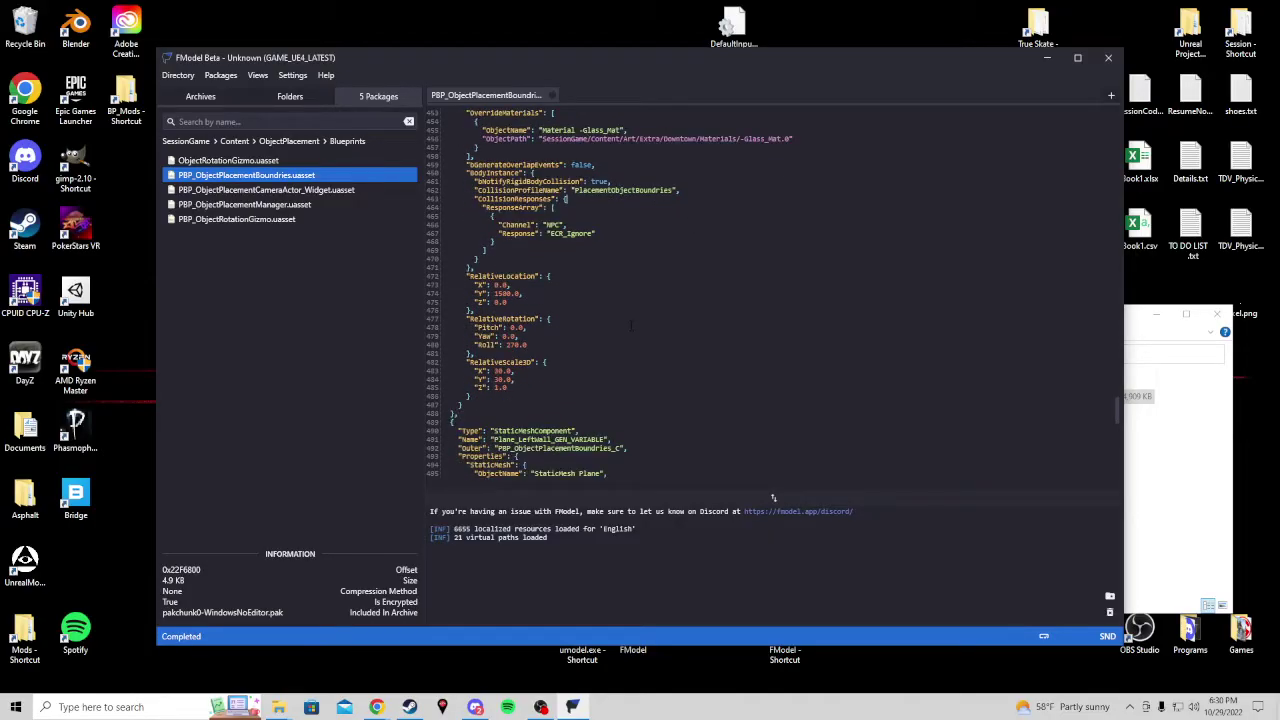
pyautogui.scroll(-4, 631, 325)
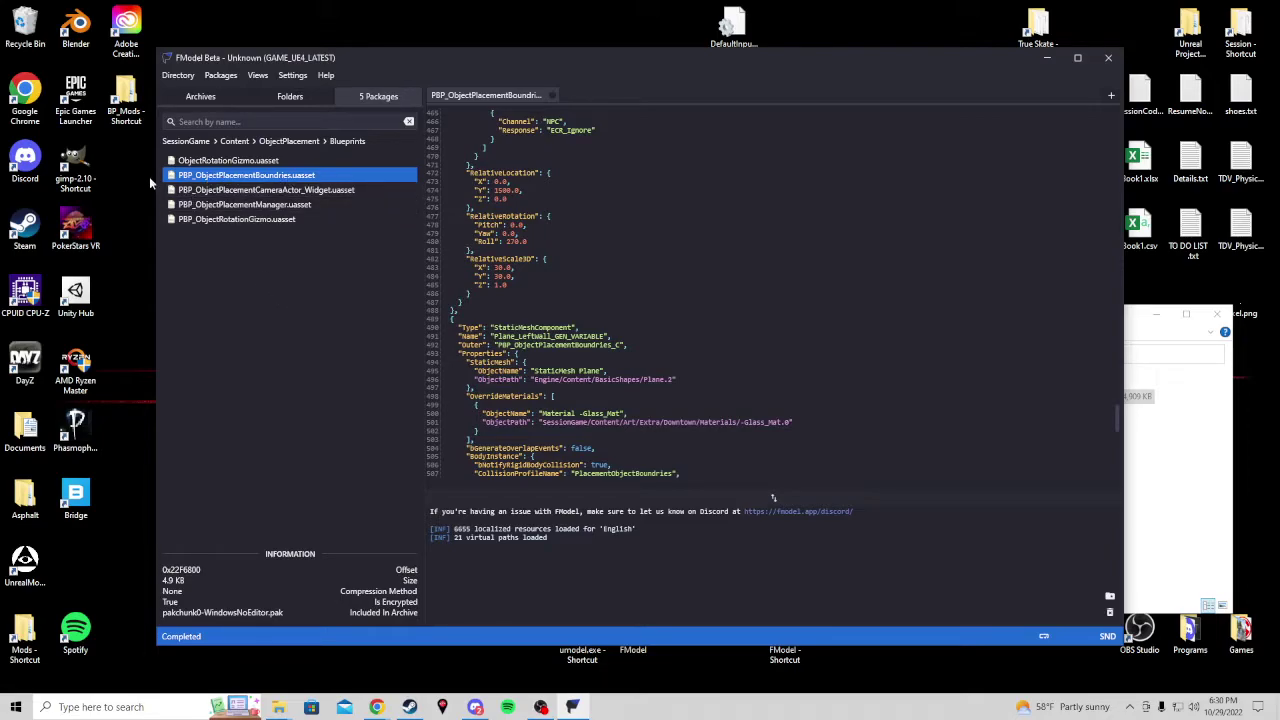
pyautogui.scroll(4, 600, 300)
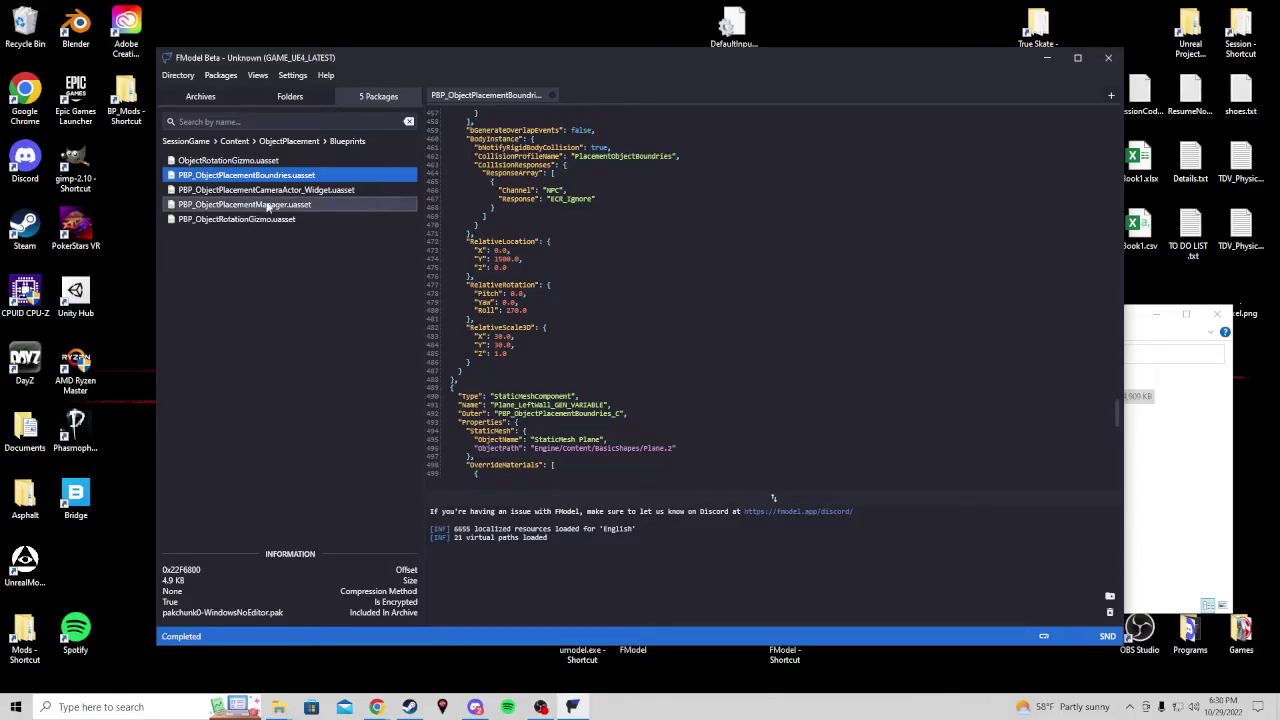
# - Return to the archive's folder tree, check the contents of CustomMaps, and expand the Customization folder
pyautogui.click(303, 103)
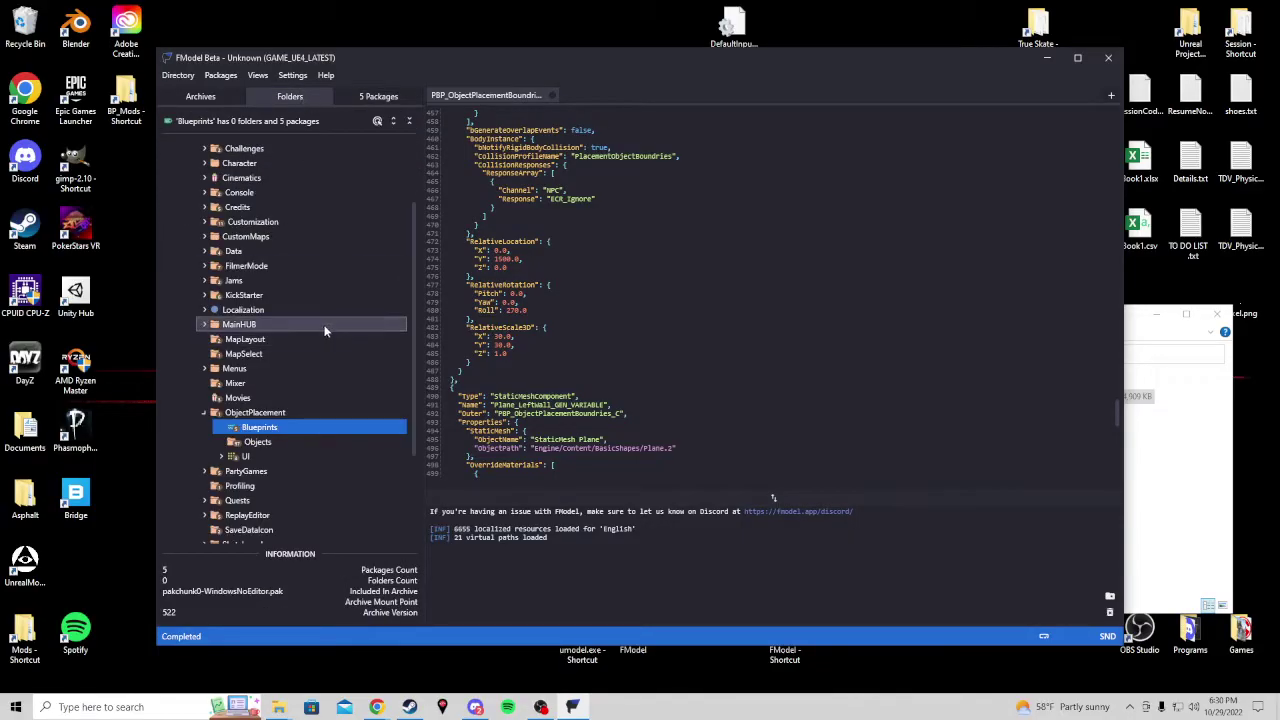
pyautogui.scroll(3, 326, 324)
pyautogui.scroll(-3, 291, 369)
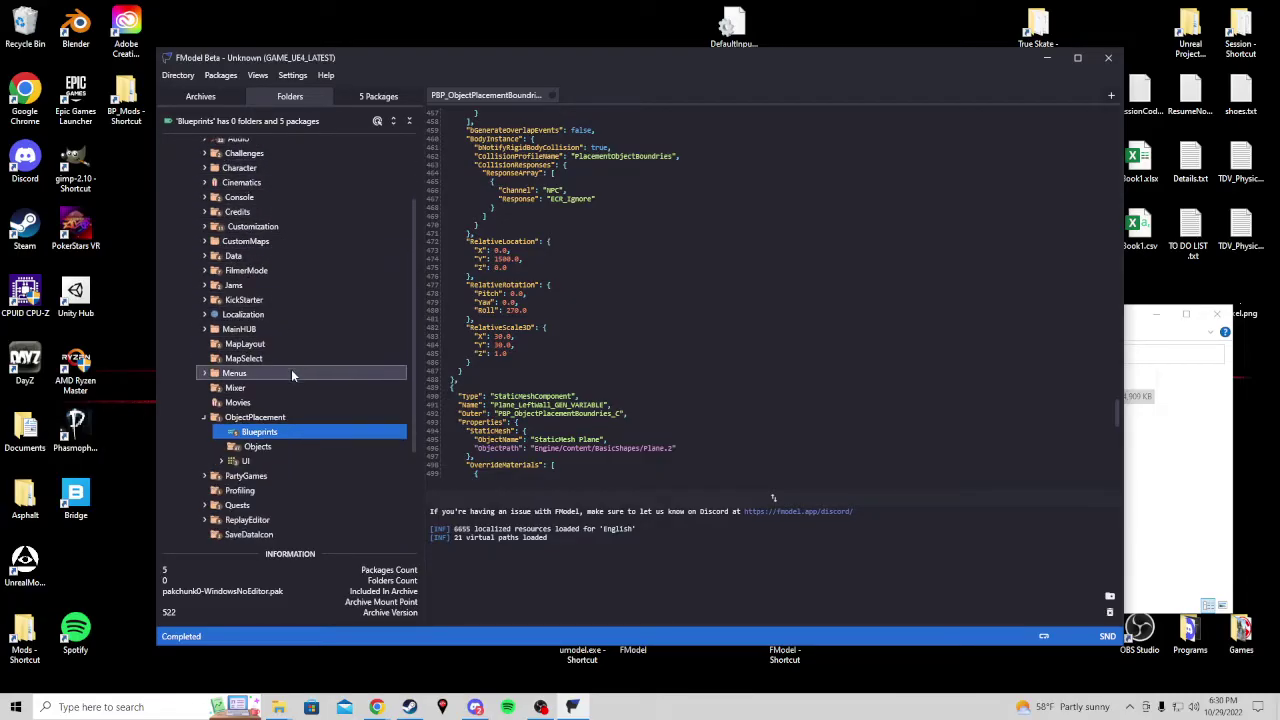
pyautogui.click(207, 242)
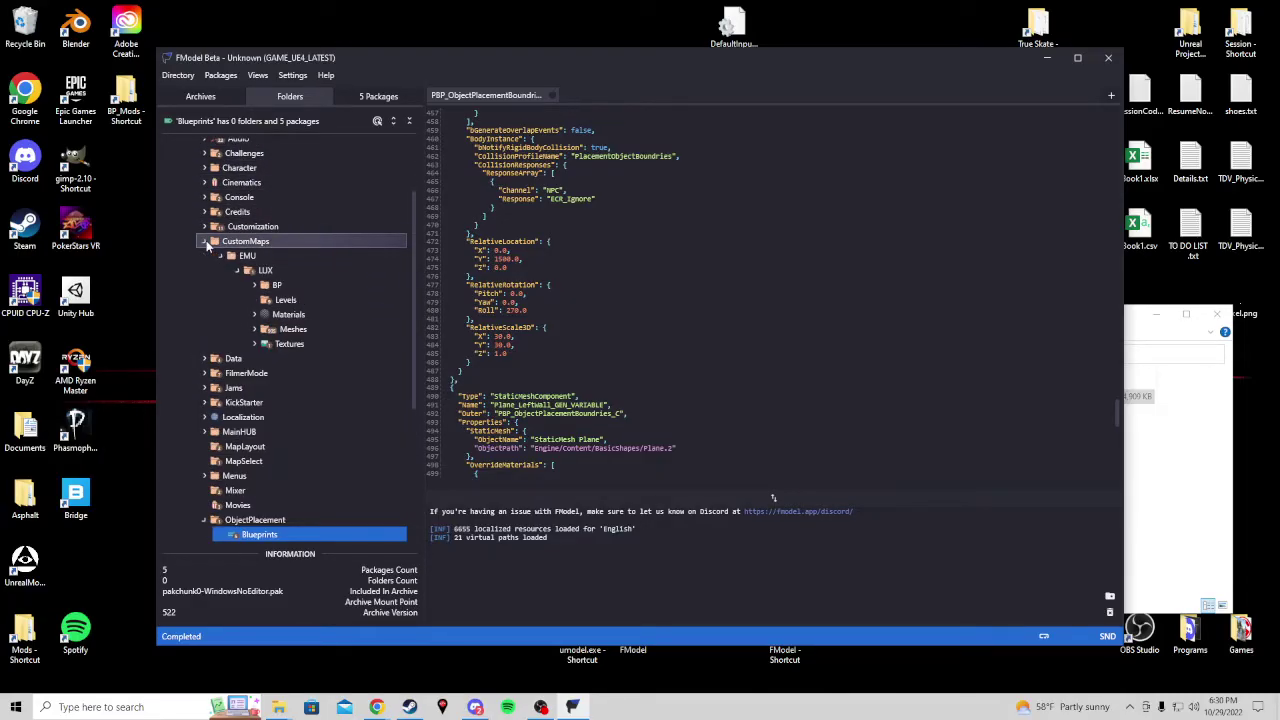
pyautogui.click(207, 242)
pyautogui.click(204, 226)
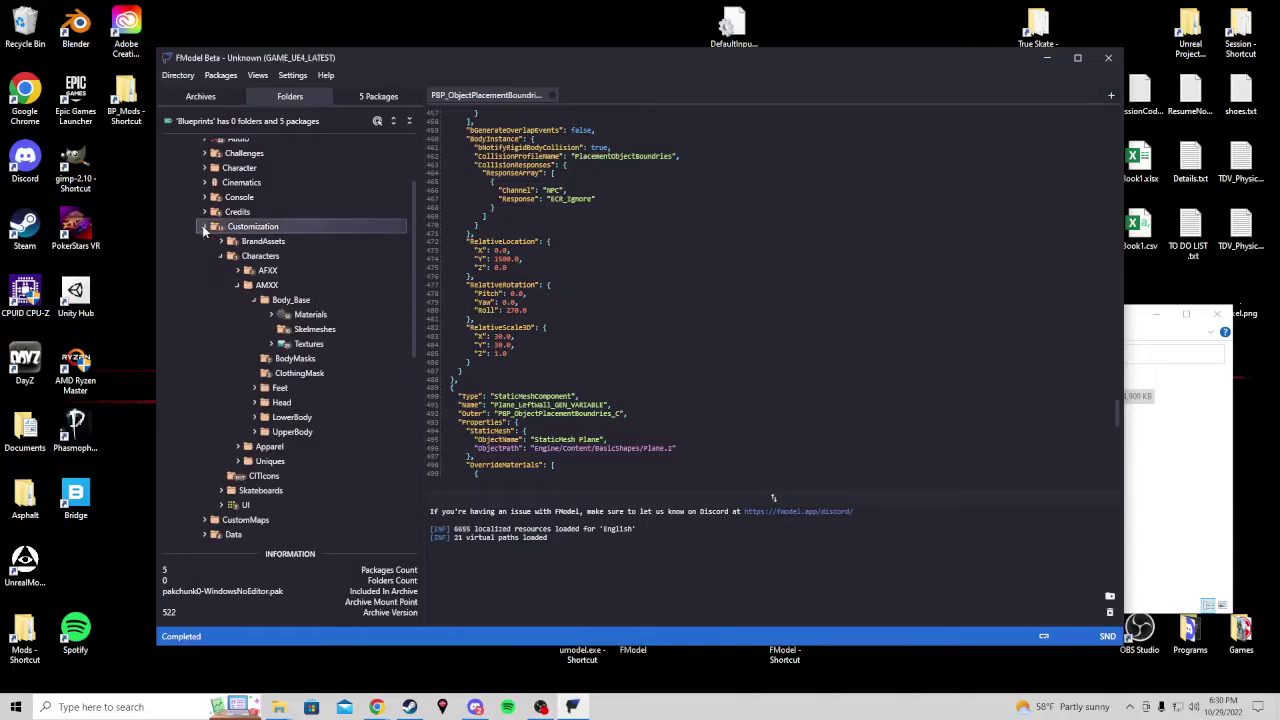
# - List the packages in the Skelmeshes folder of AMXX's Body_Base and open AMXX_FullBody_Base.uasset in the Model Viewer
pyautogui.click(292, 332)
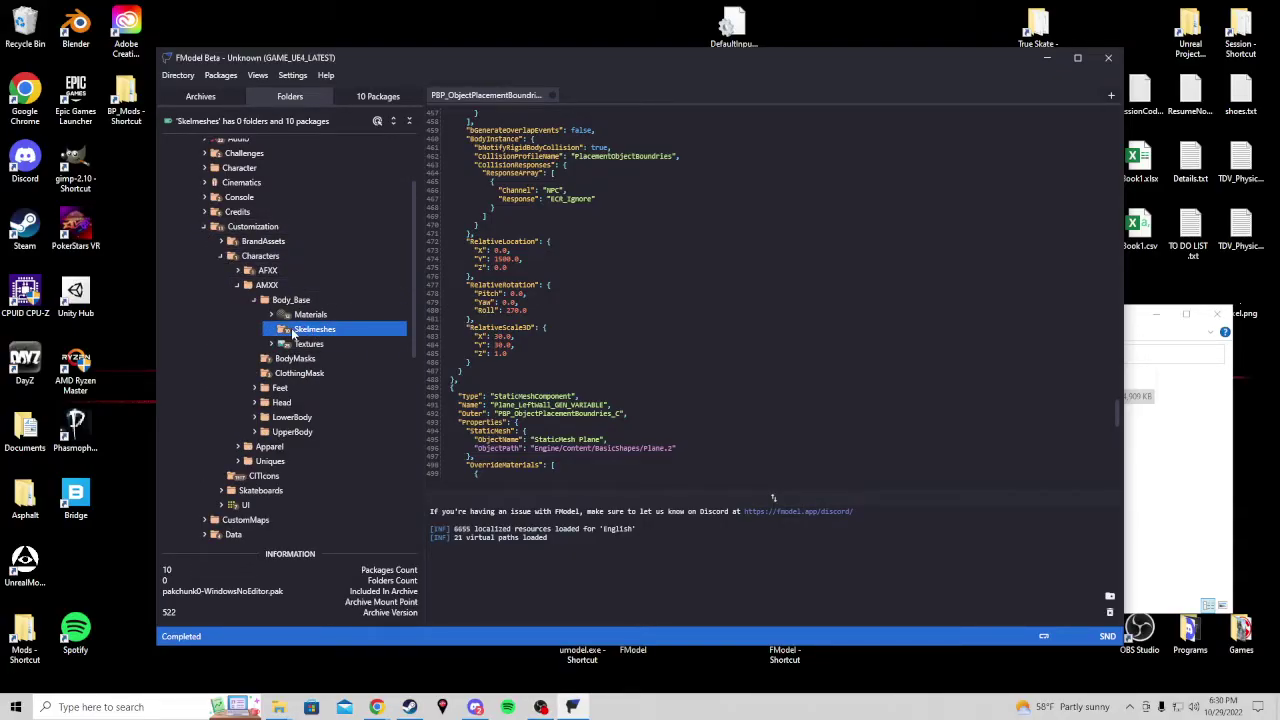
pyautogui.click(378, 97)
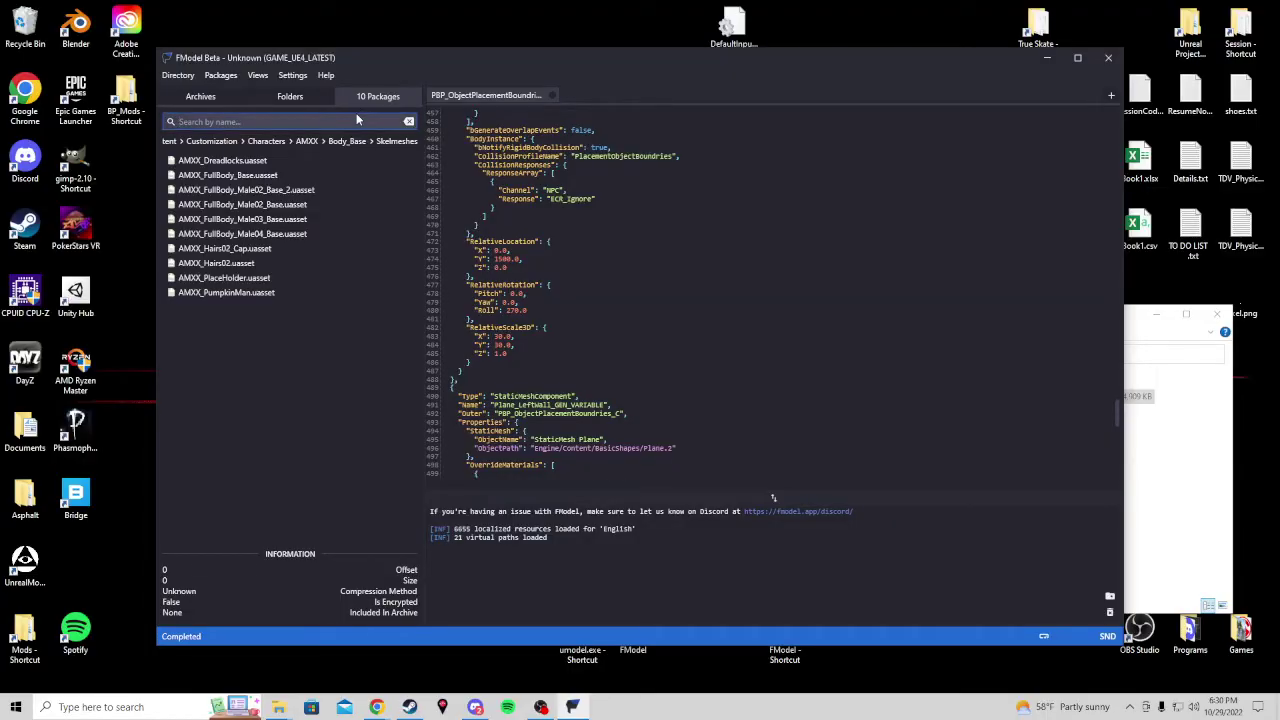
pyautogui.click(237, 175)
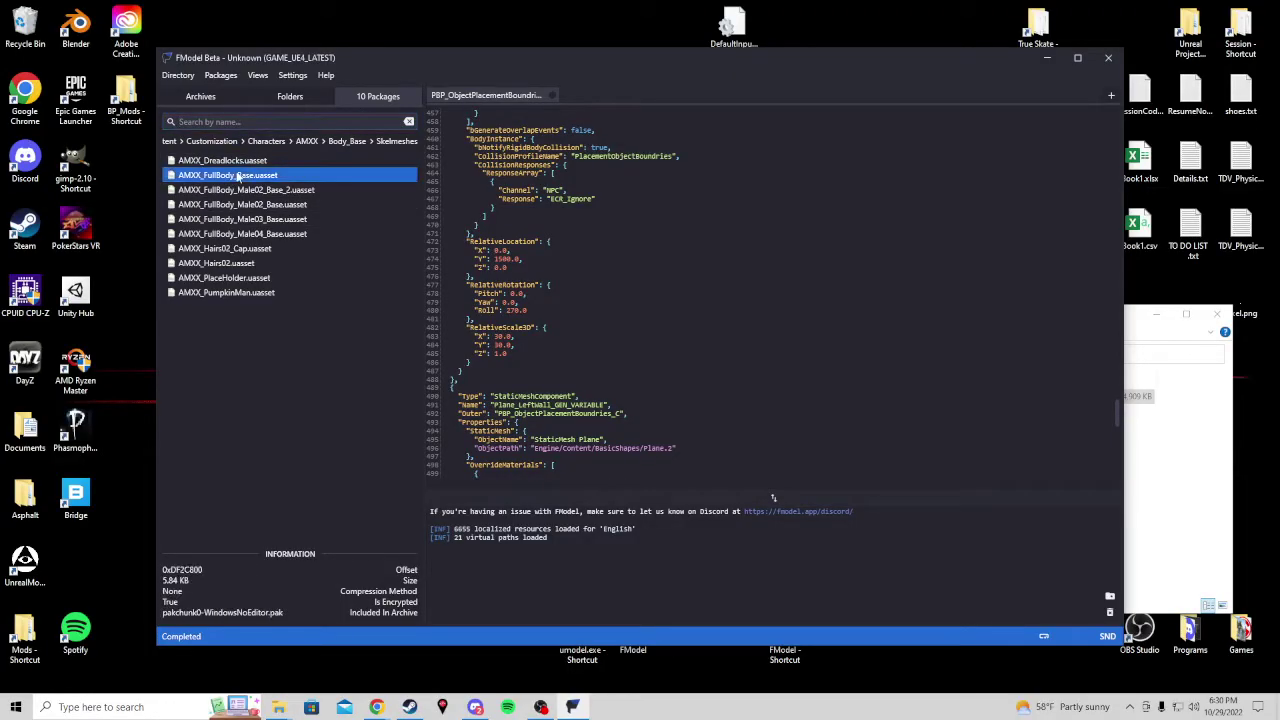
pyautogui.doubleClick(237, 175)
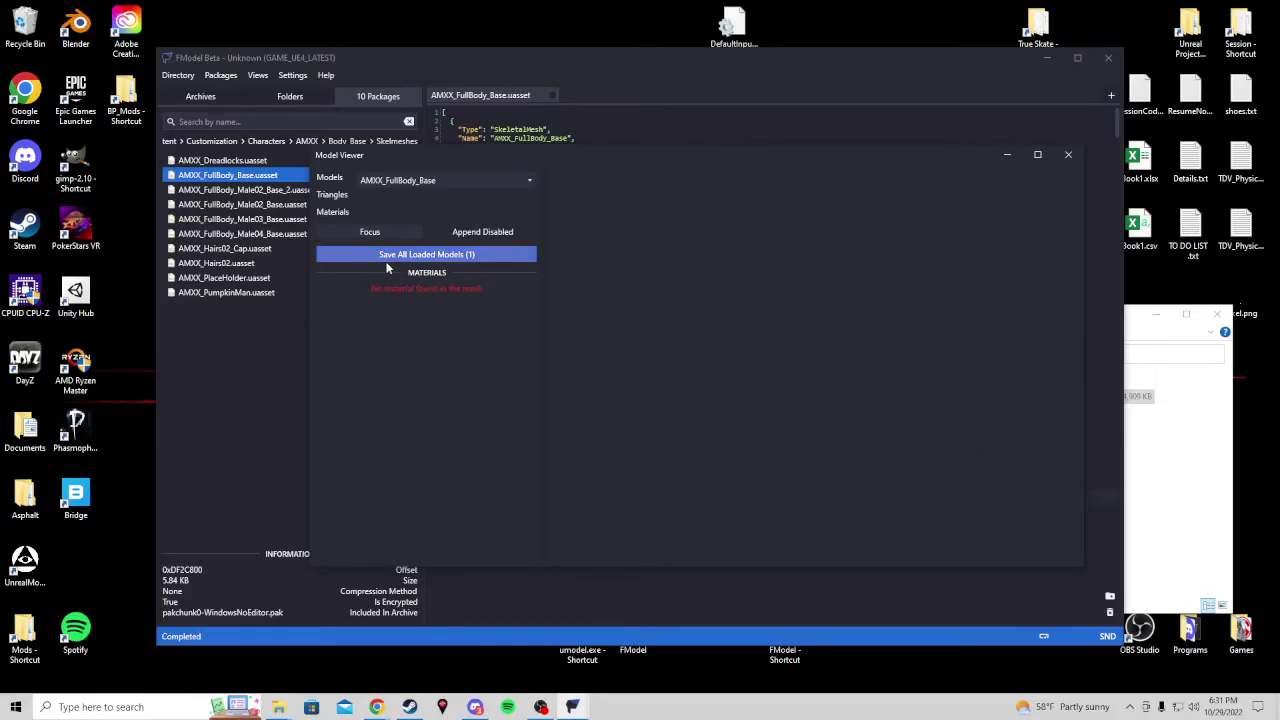
# - Start saving all loaded models and browse to the FModel folder on the Desktop as the destination
pyautogui.click(456, 256)
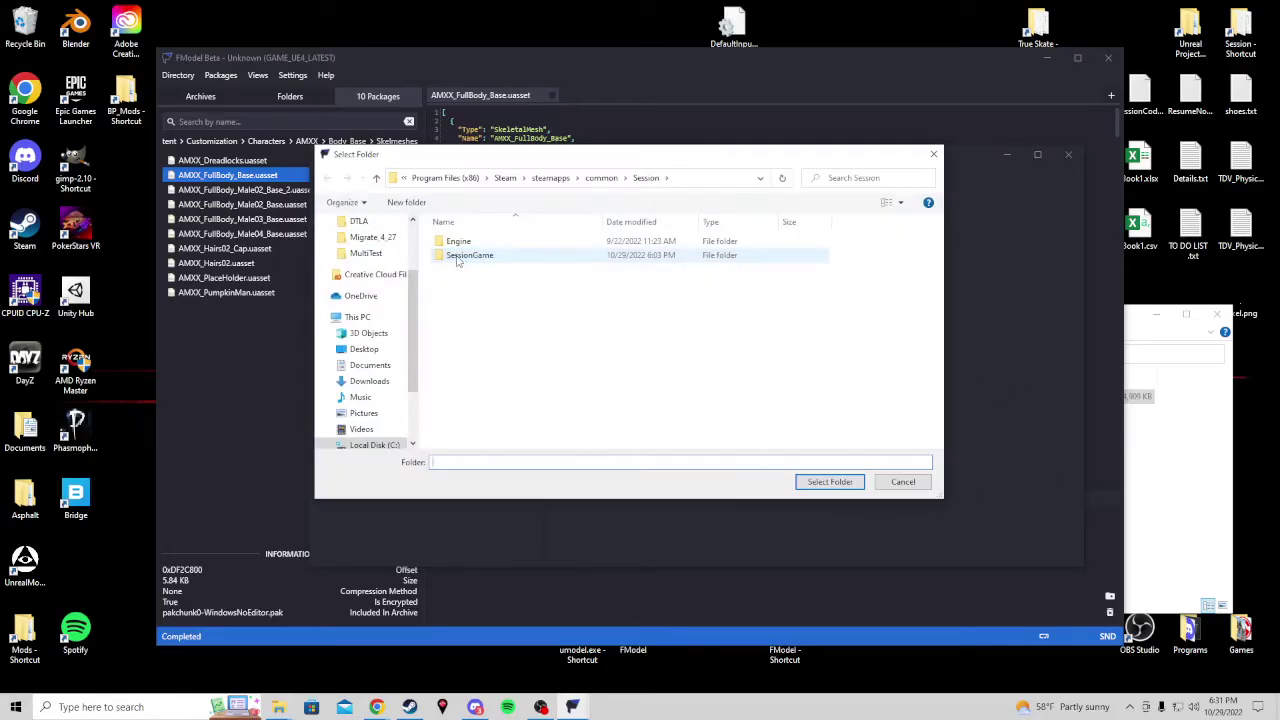
pyautogui.scroll(-2, 398, 393)
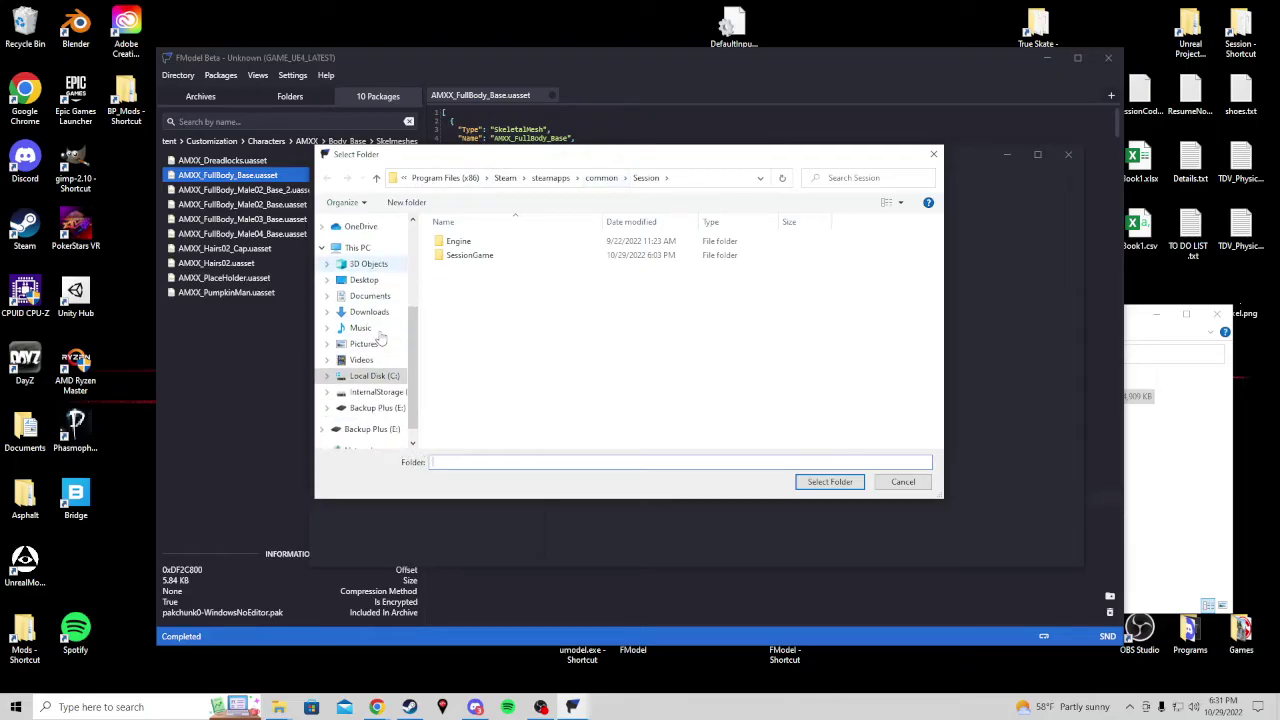
pyautogui.click(374, 354)
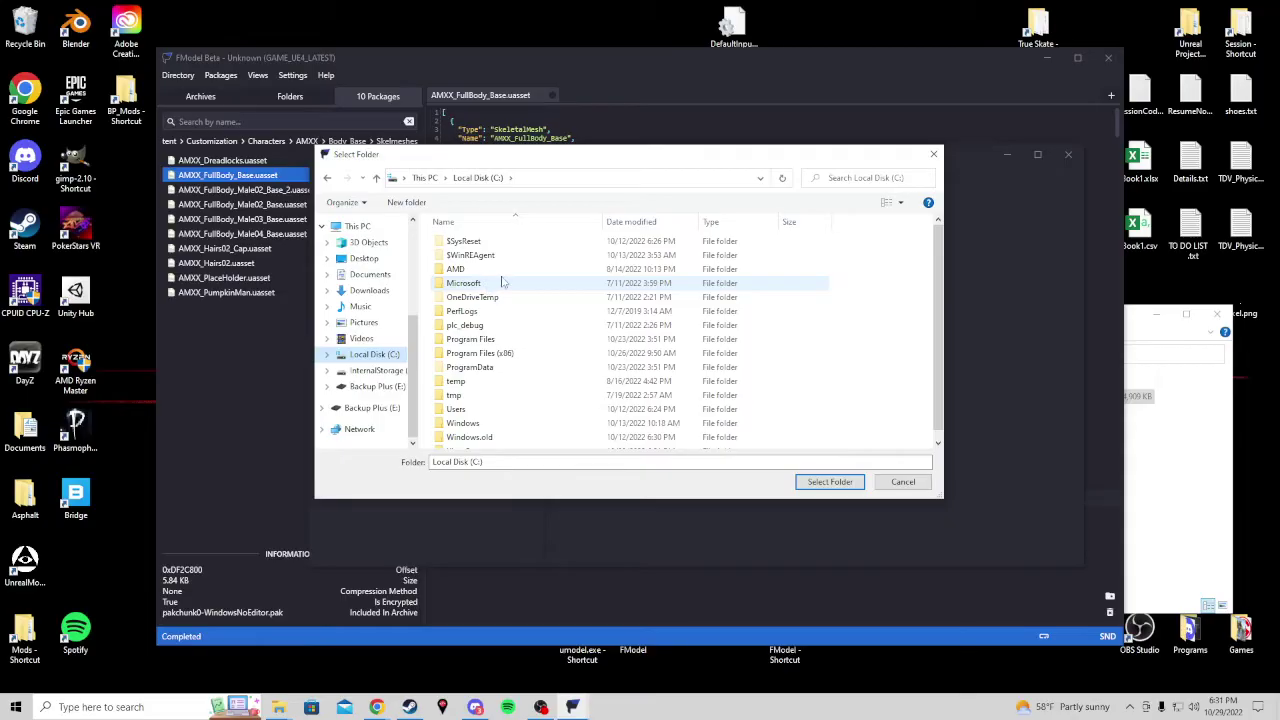
pyautogui.doubleClick(375, 354)
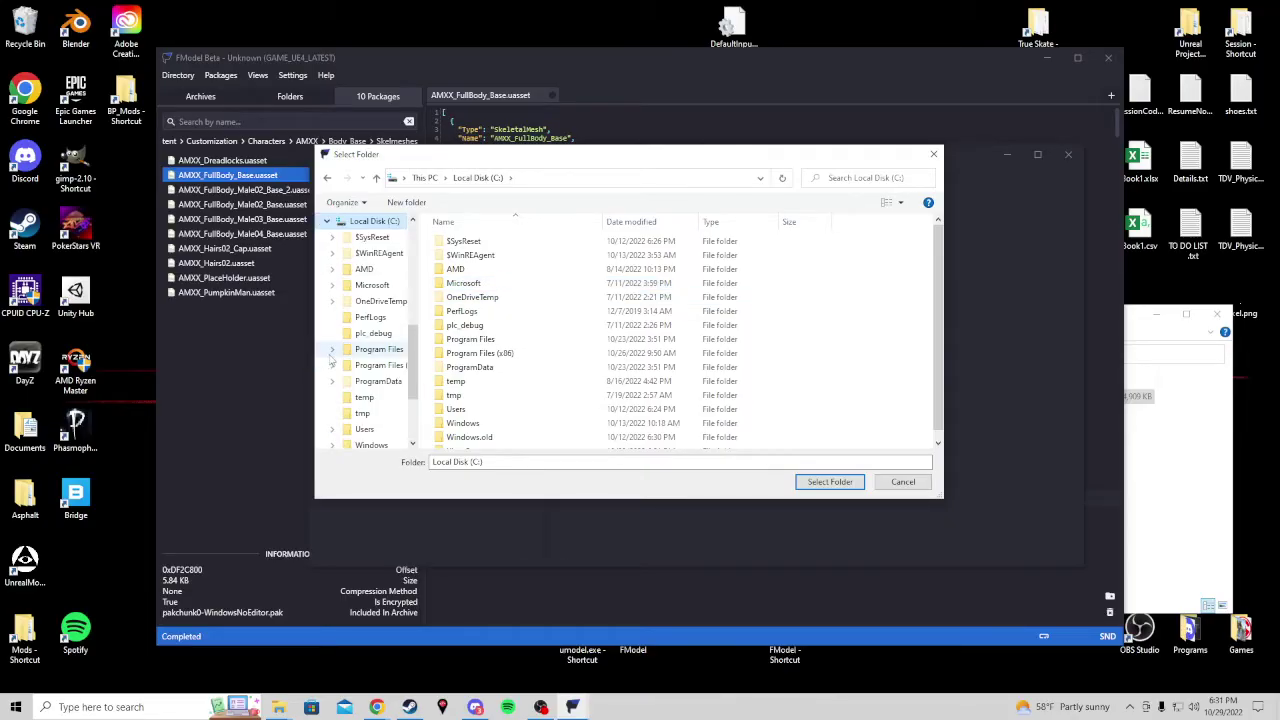
pyautogui.scroll(3, 357, 316)
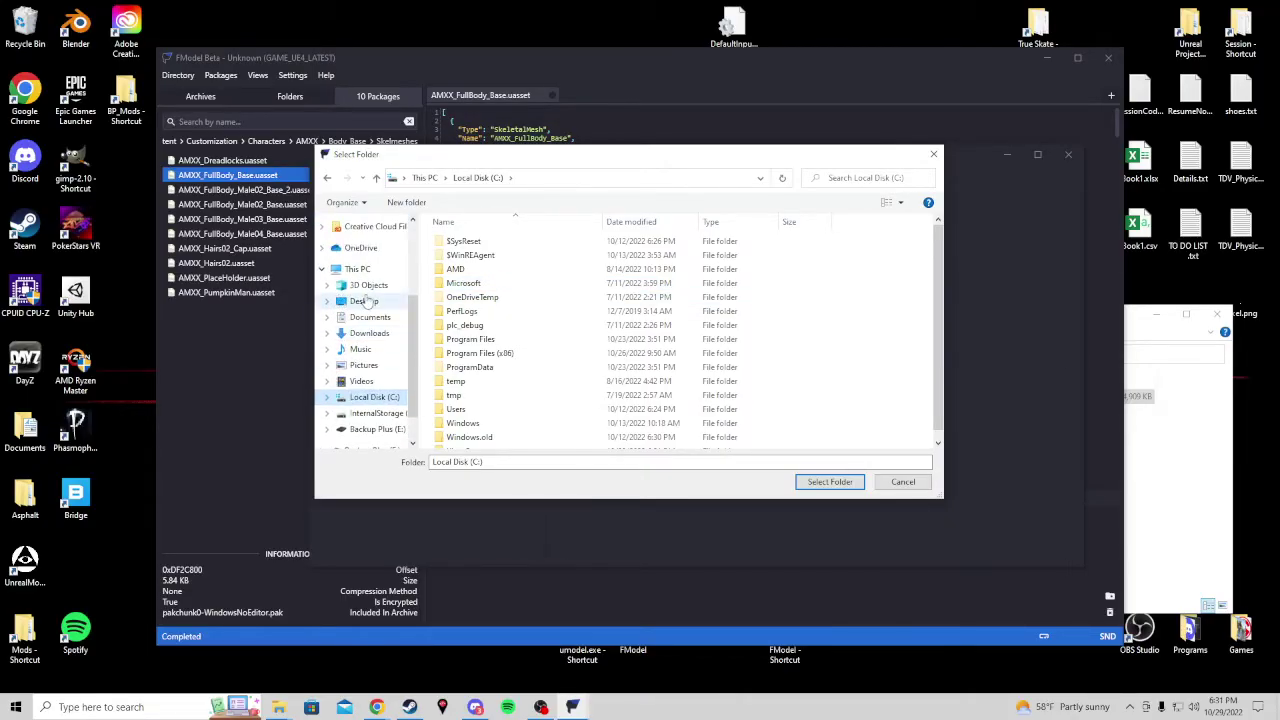
pyautogui.click(370, 301)
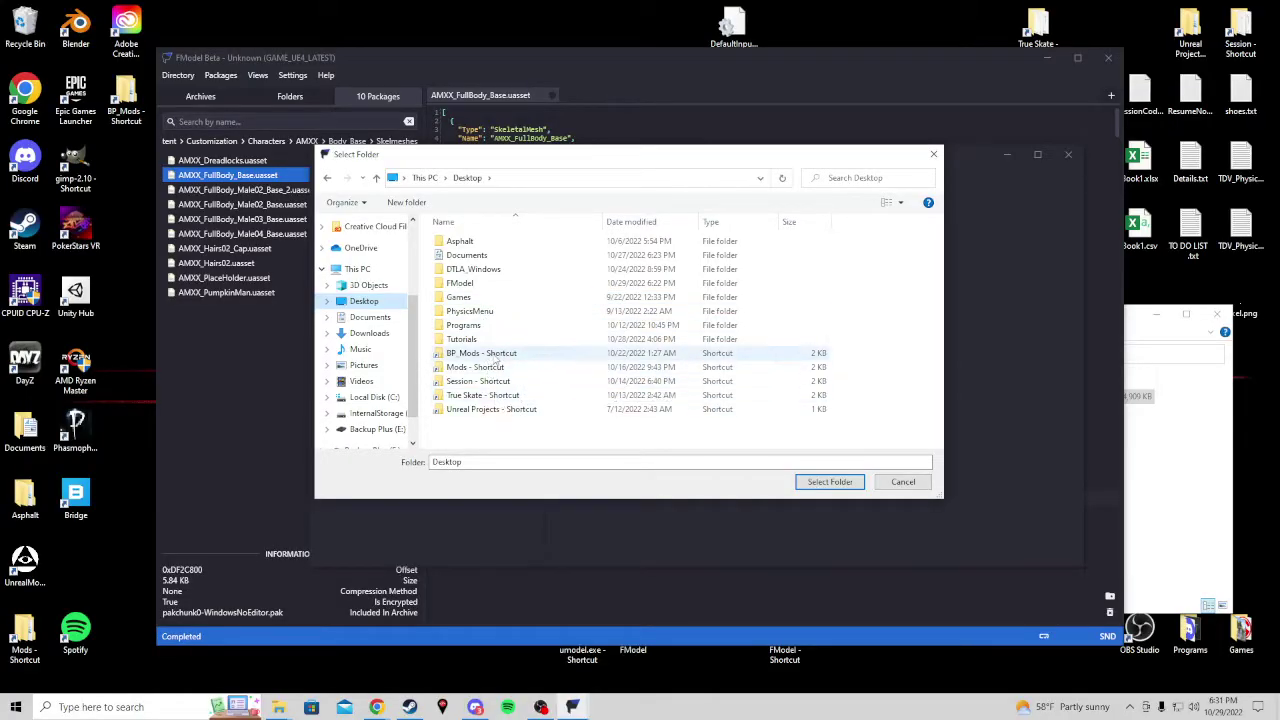
pyautogui.click(501, 286)
pyautogui.doubleClick(501, 286)
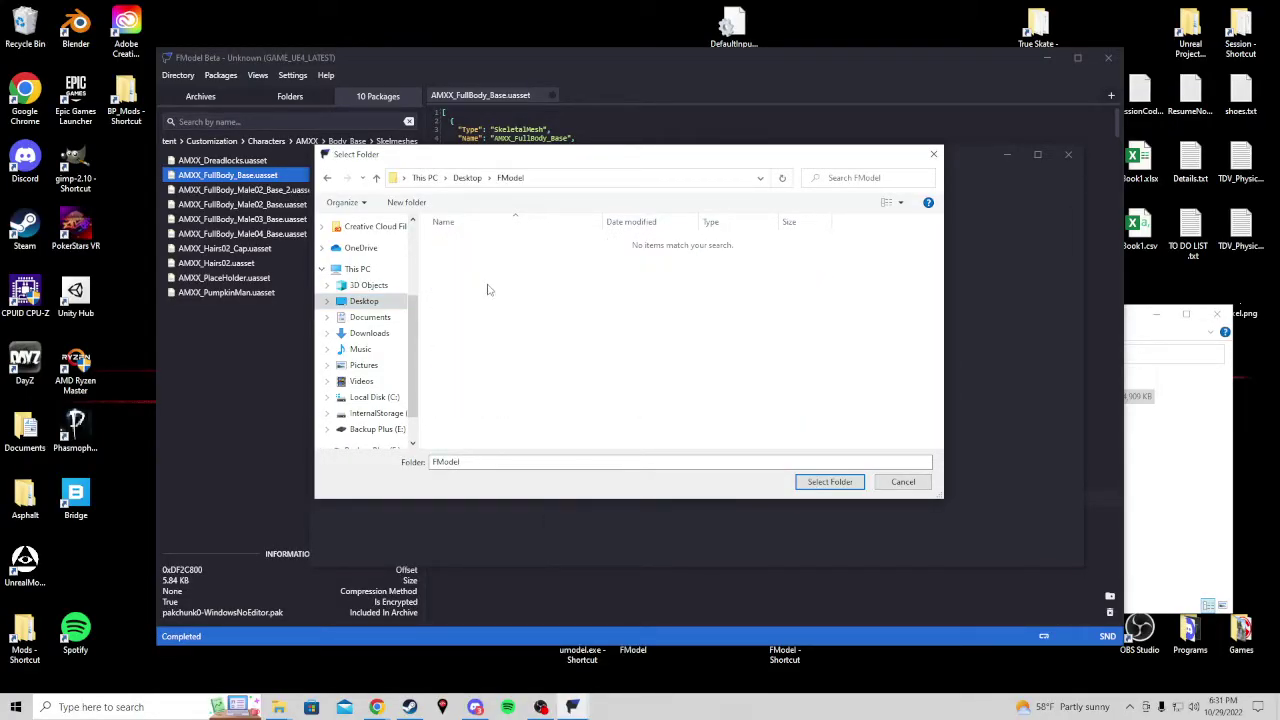
# - Create a folder named Export inside the FModel folder and save the loaded model there
pyautogui.click(406, 202)
pyautogui.write('Expor')
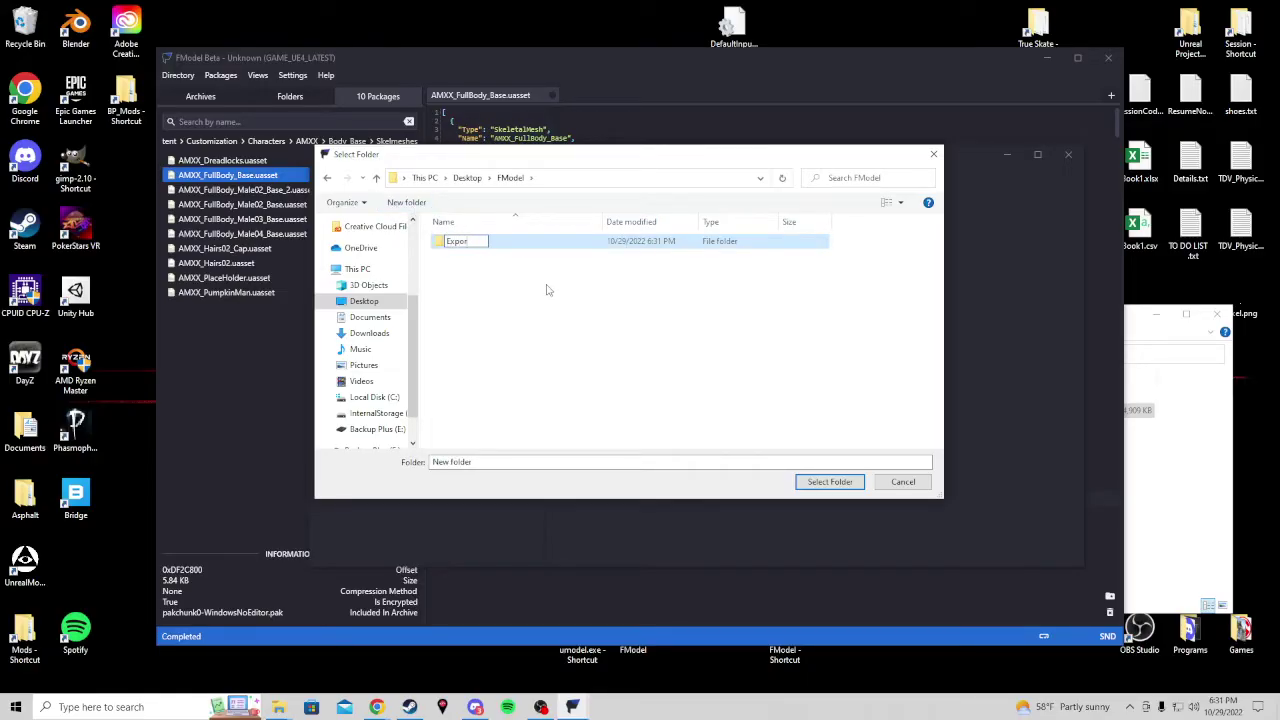
pyautogui.write('t')
pyautogui.press('Return')
pyautogui.doubleClick(498, 247)
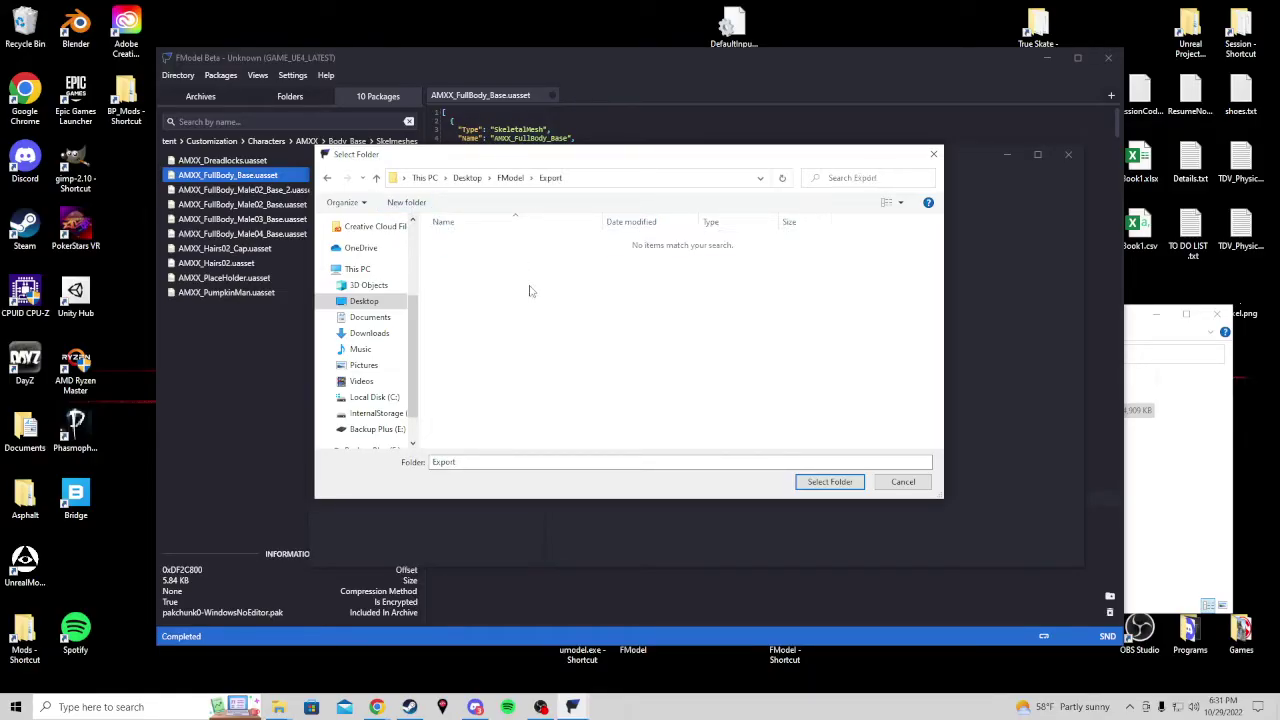
pyautogui.click(829, 482)
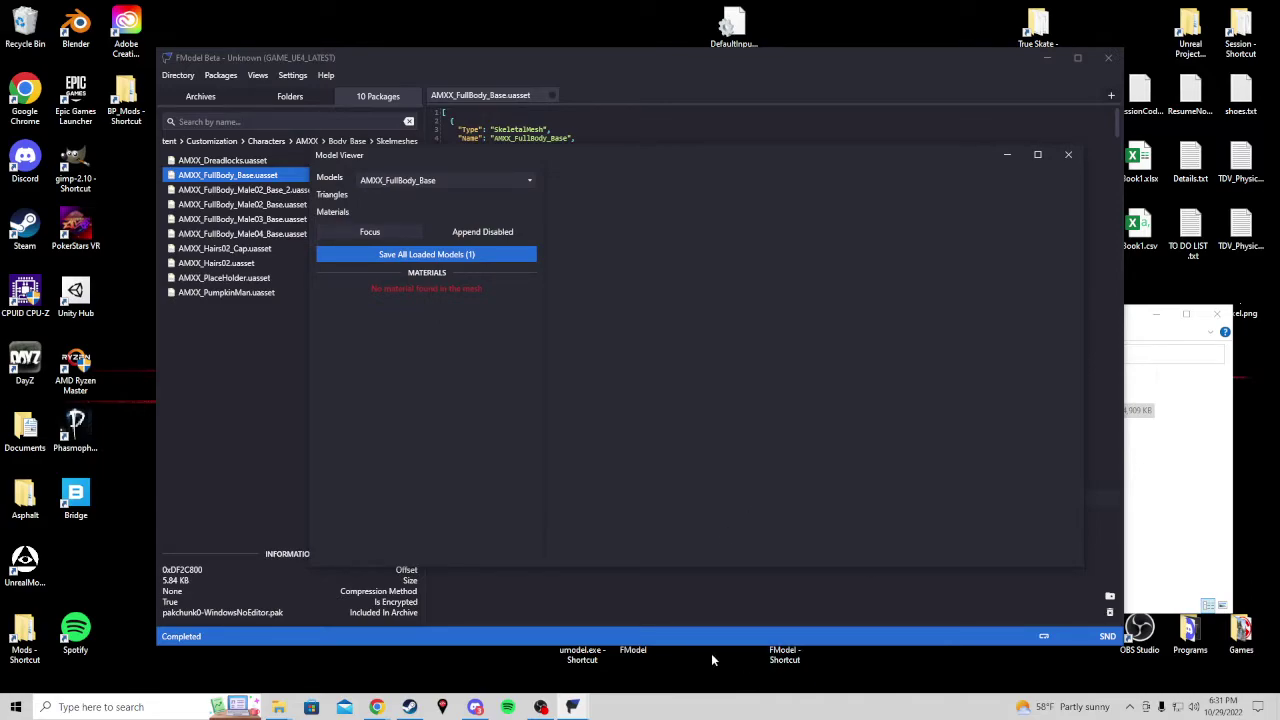
# - Open the FModel folder on the Desktop and check the contents of its Export folder
pyautogui.doubleClick(642, 651)
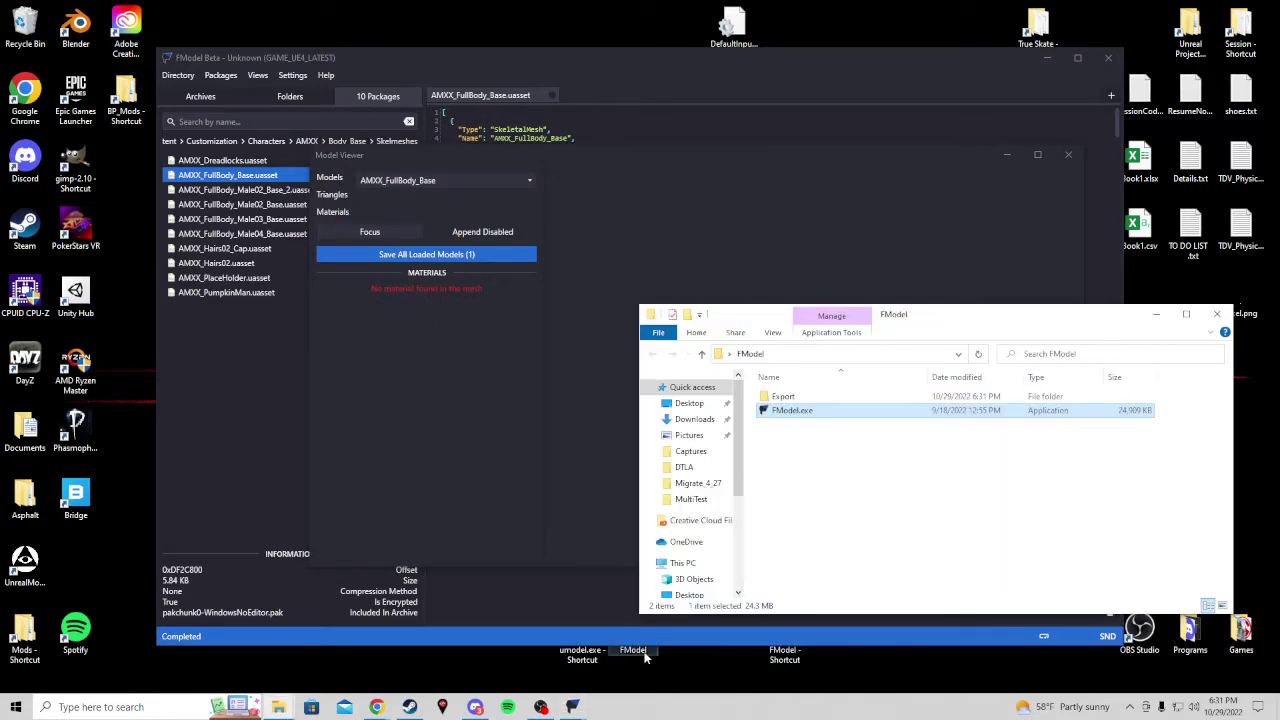
pyautogui.doubleClick(785, 397)
# - Return to the Model Viewer, enable Append, and close the viewer
pyautogui.click(825, 268)
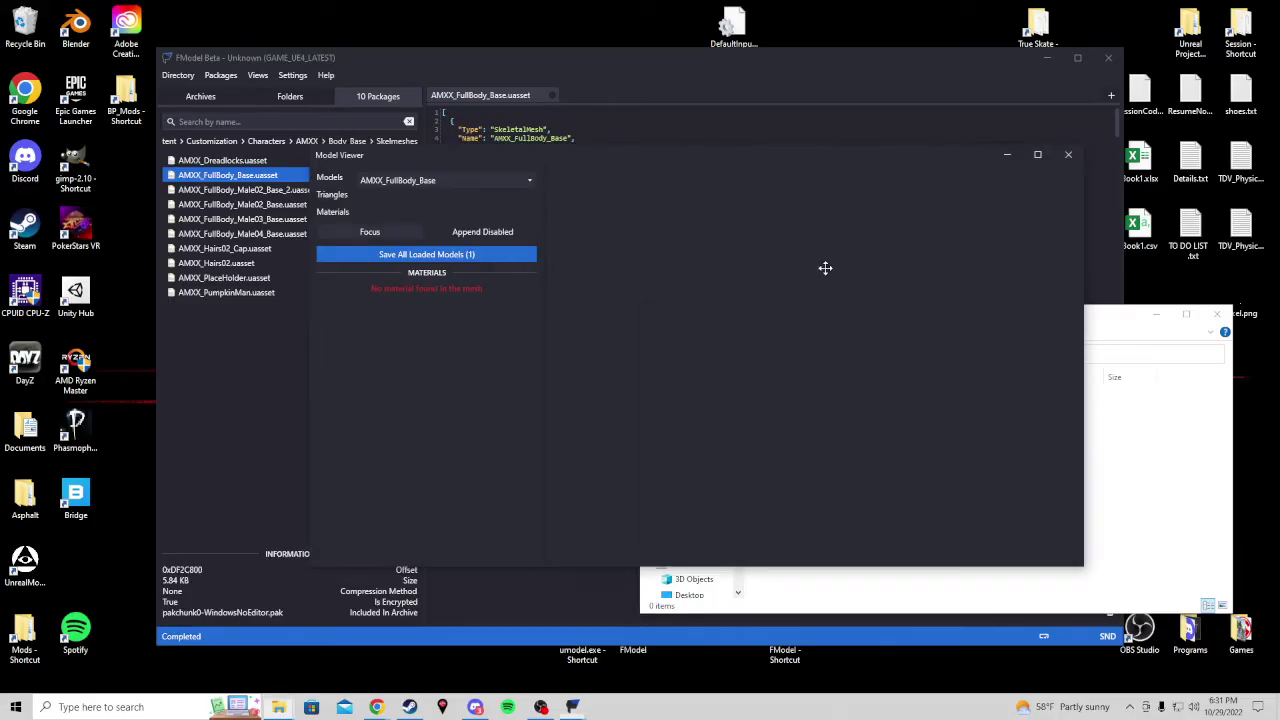
pyautogui.click(490, 232)
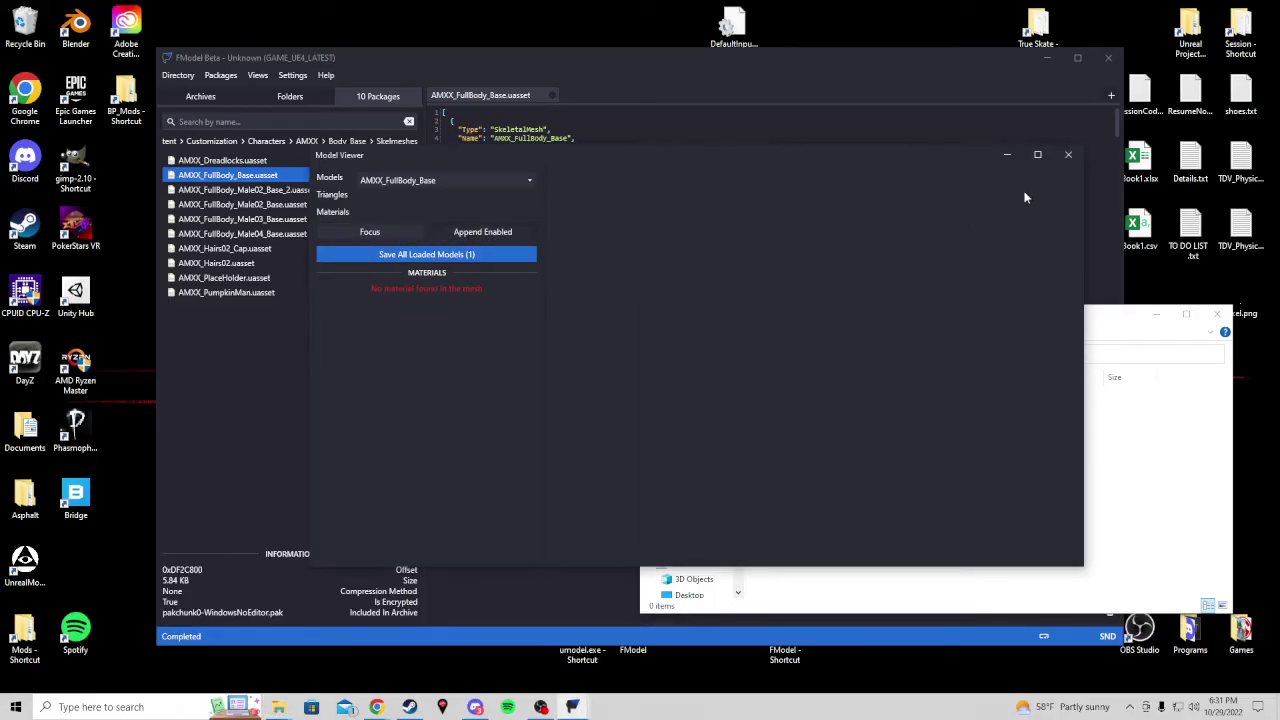
pyautogui.click(1070, 155)
# - Export the raw data of AMXX_FullBody_Base.uasset
pyautogui.rightClick(244, 177)
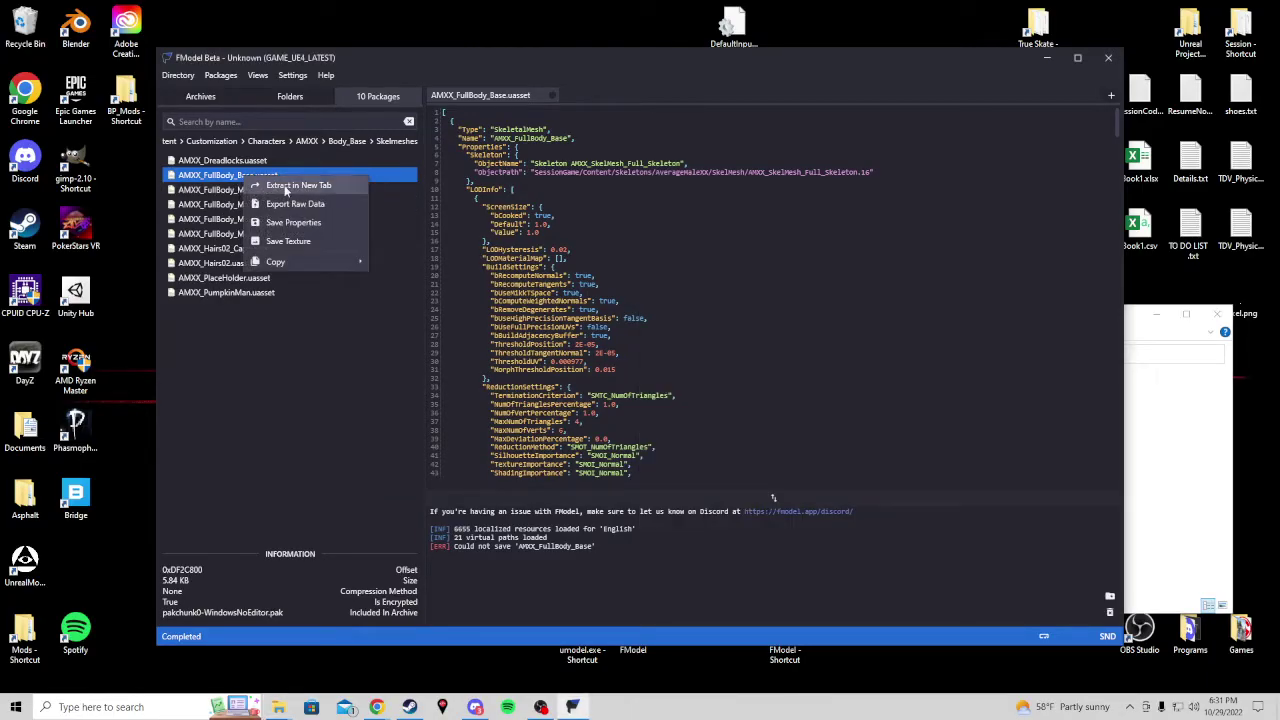
pyautogui.moveTo(320, 266)
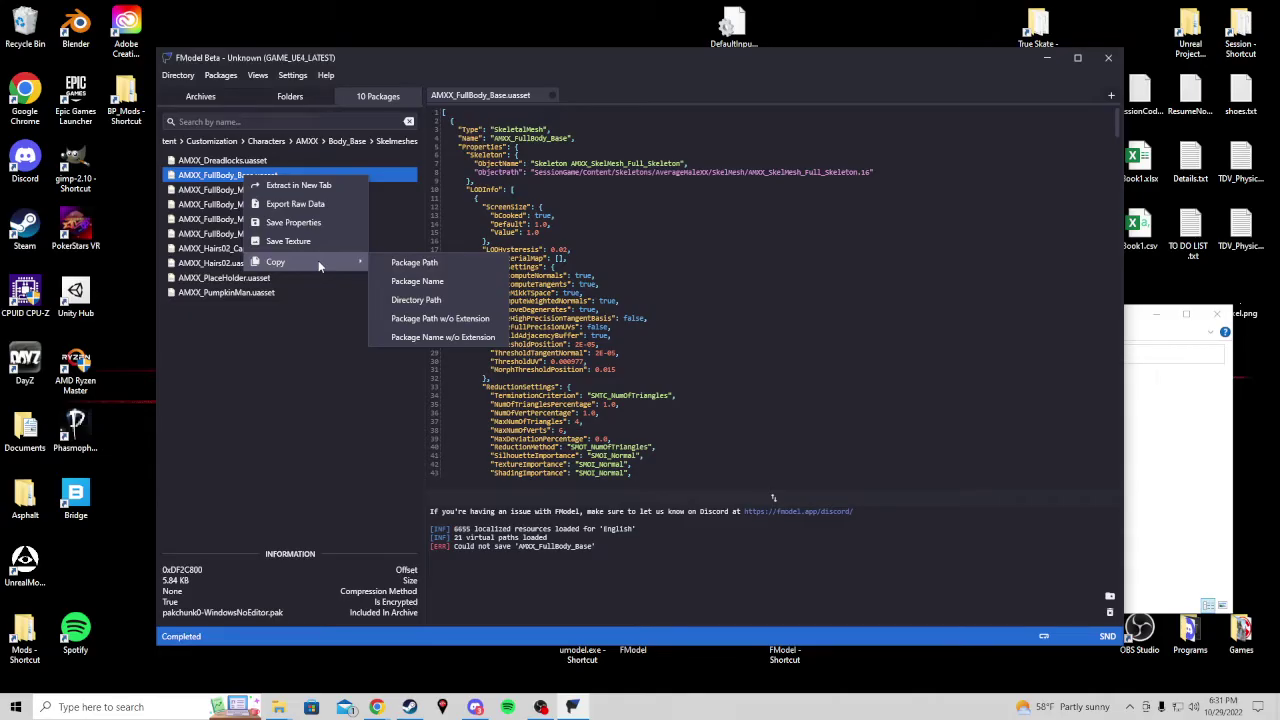
pyautogui.click(333, 205)
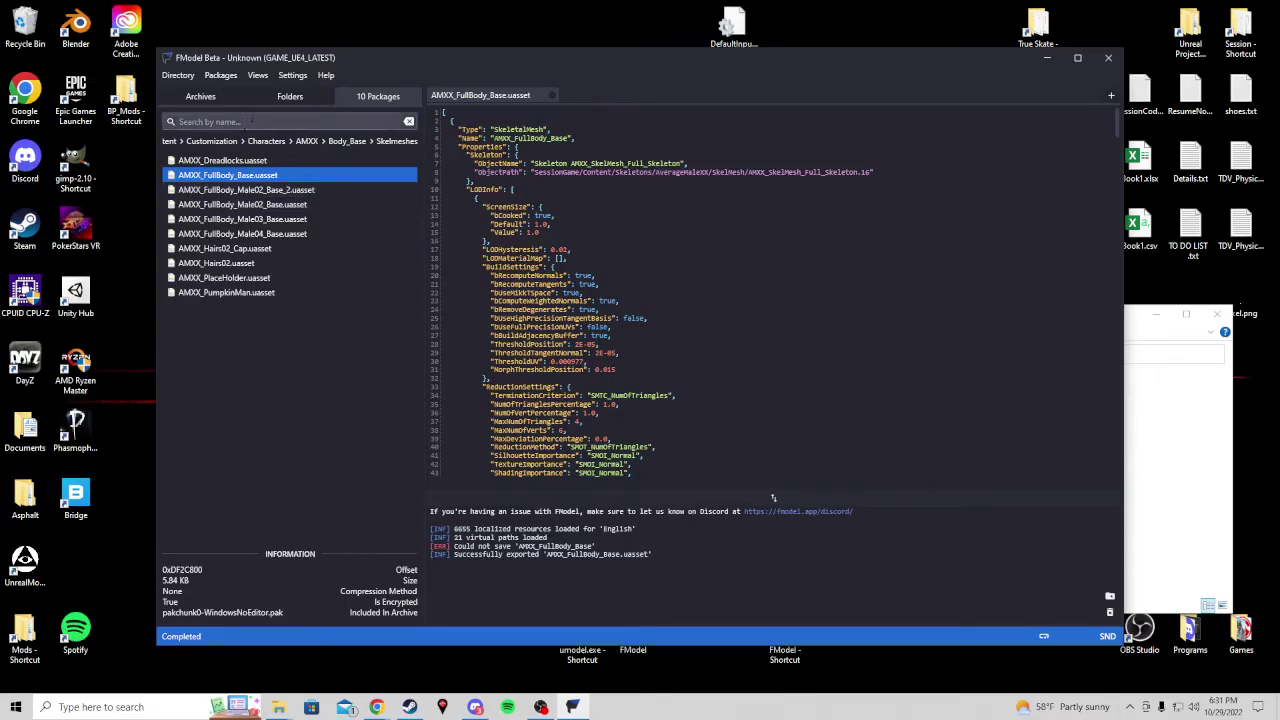
pyautogui.click(237, 77)
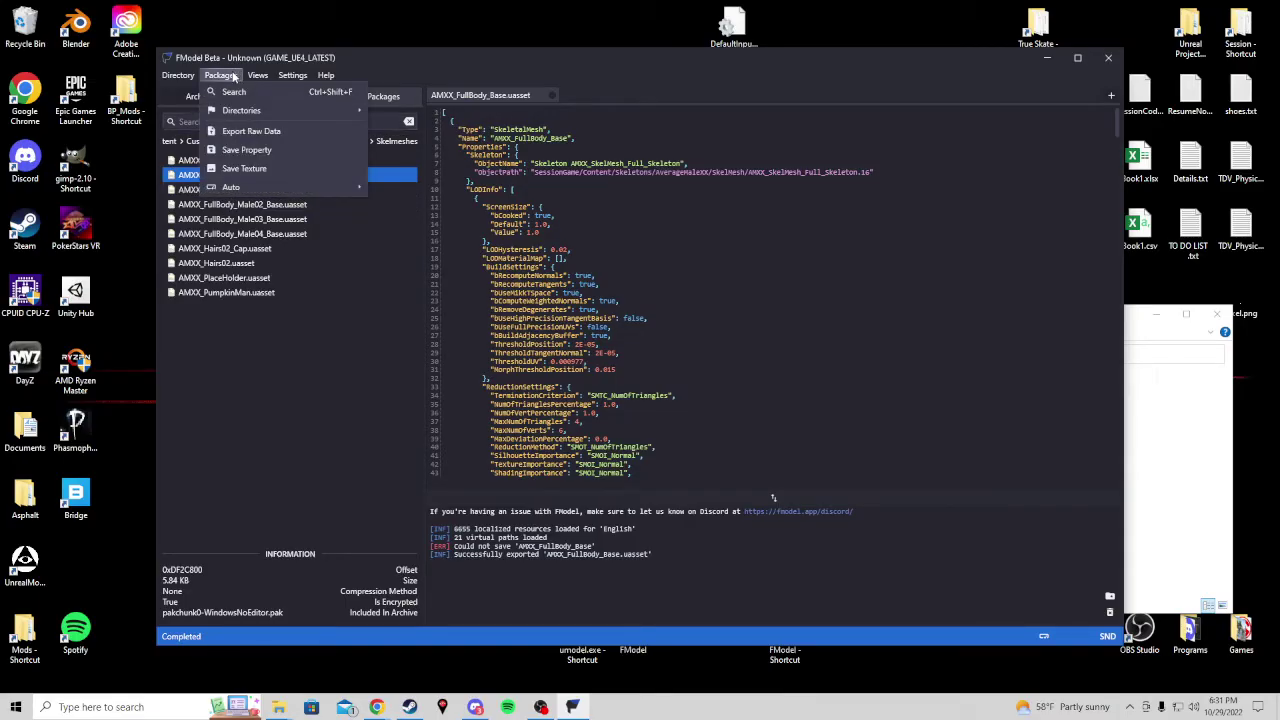
pyautogui.click(271, 77)
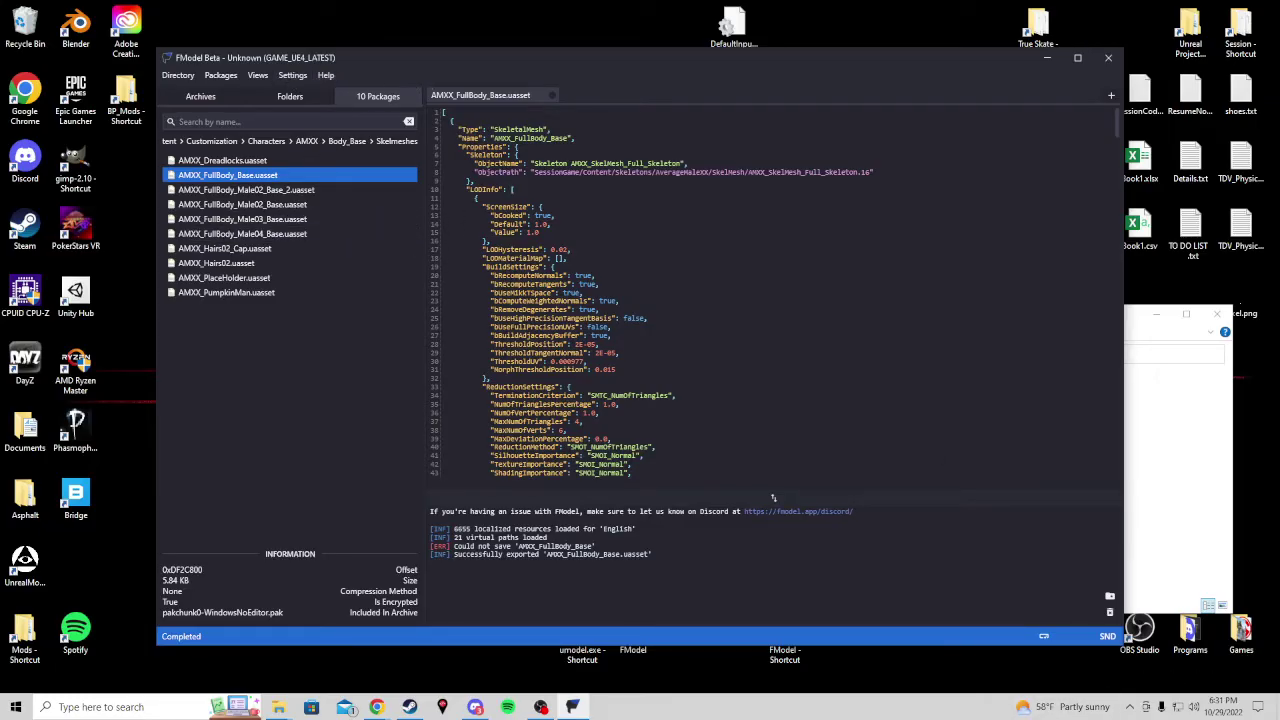
# - Bring the Export folder window forward to check it for exported files, then minimize it
pyautogui.click(1179, 437)
pyautogui.moveTo(1073, 326); pyautogui.dragTo(881, 243)
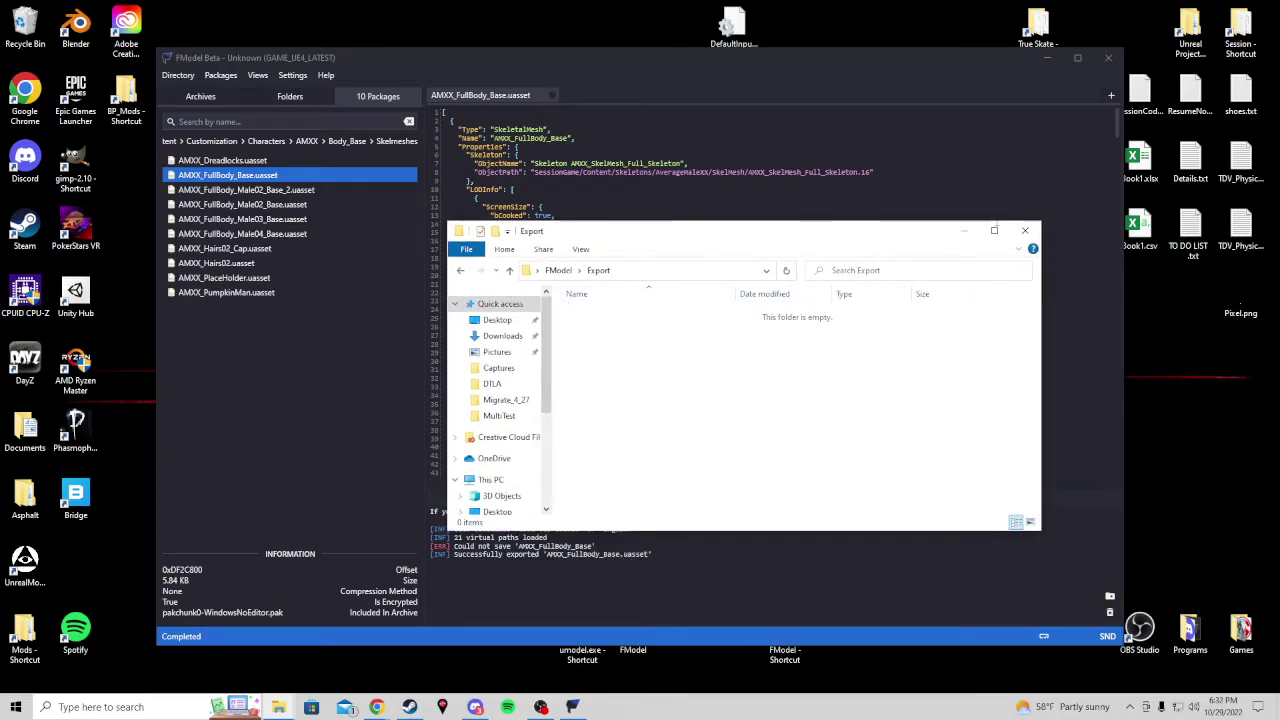
pyautogui.click(964, 231)
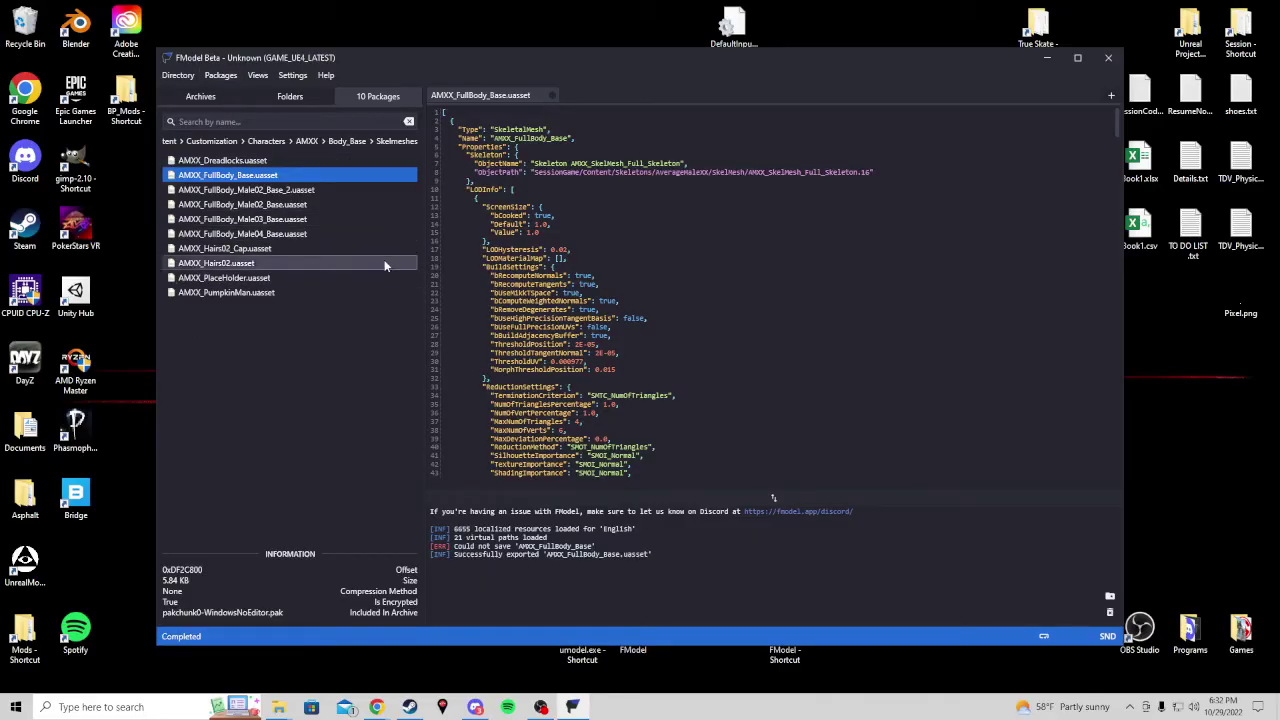
# - Examine the JSON properties of AMXX_FullBody_Base.uasset, including its LOD settings, bones to remove and material slots
pyautogui.scroll(-13, 773, 497)
pyautogui.scroll(-20, 773, 497)
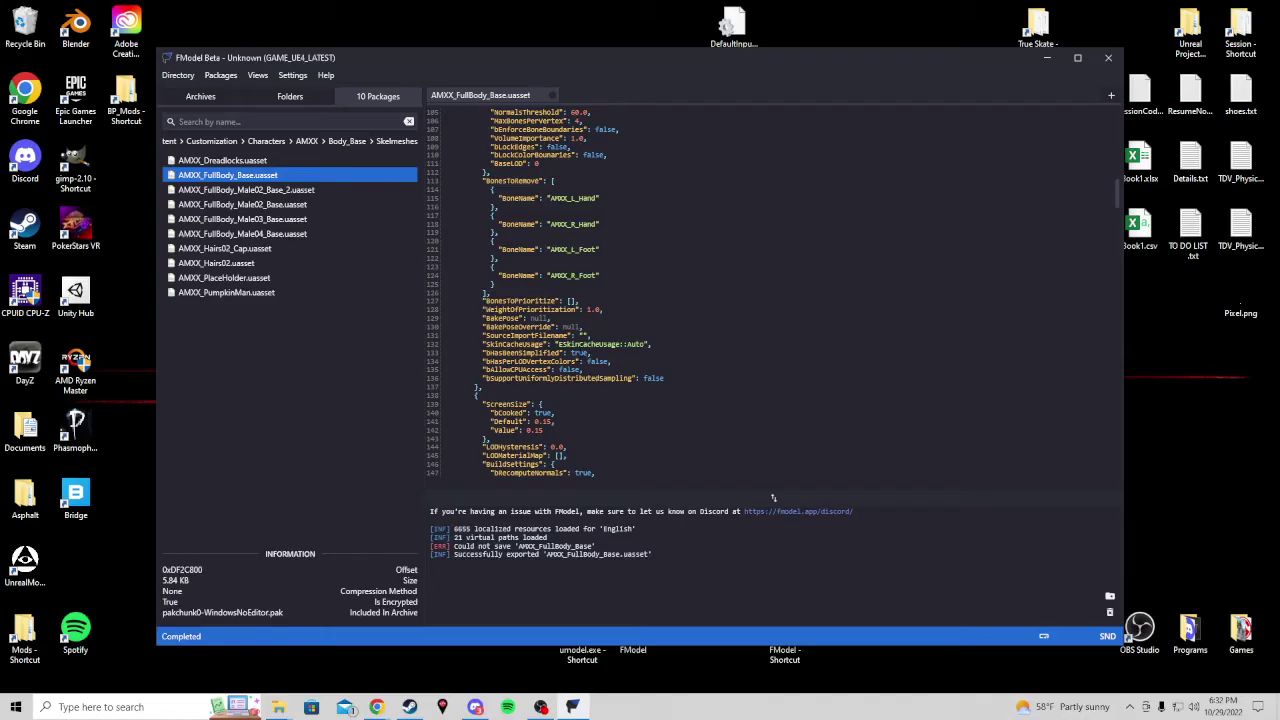
pyautogui.scroll(11, 773, 497)
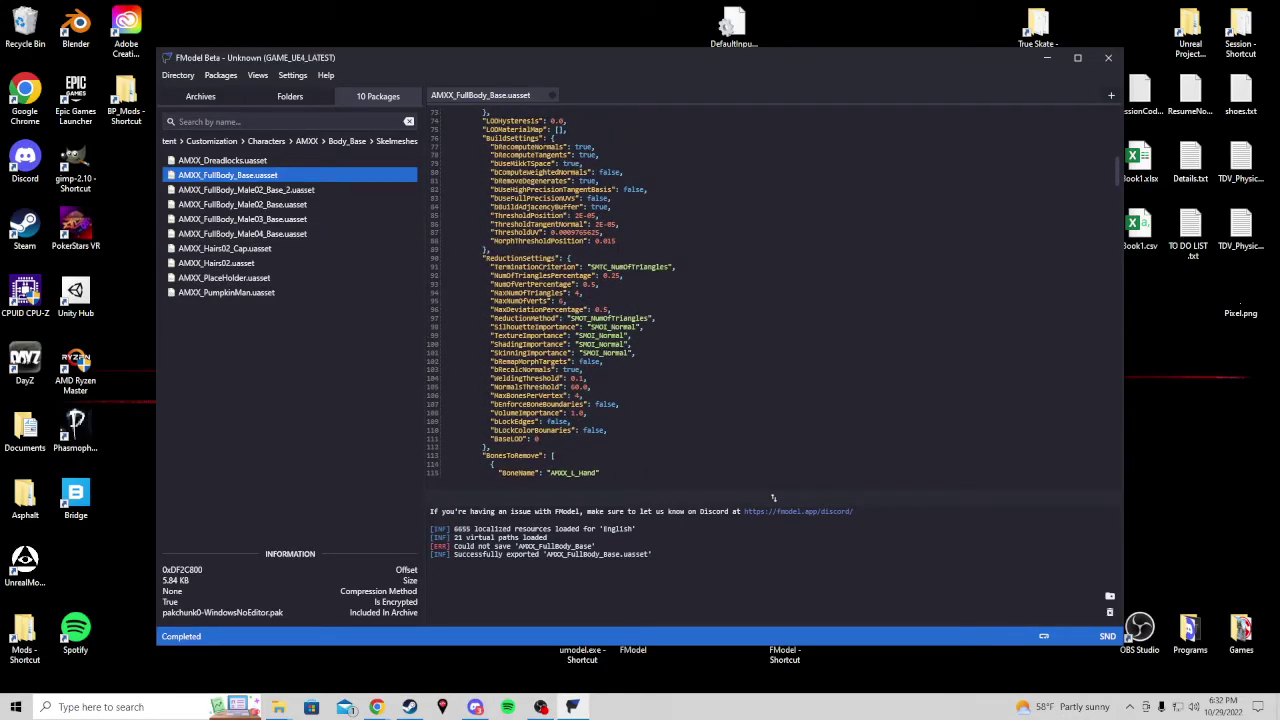
pyautogui.scroll(-20, 773, 497)
pyautogui.scroll(-20, 773, 497)
pyautogui.scroll(-20, 773, 497)
pyautogui.scroll(-15, 773, 497)
pyautogui.scroll(-7, 773, 497)
pyautogui.scroll(19, 773, 497)
pyautogui.scroll(20, 773, 497)
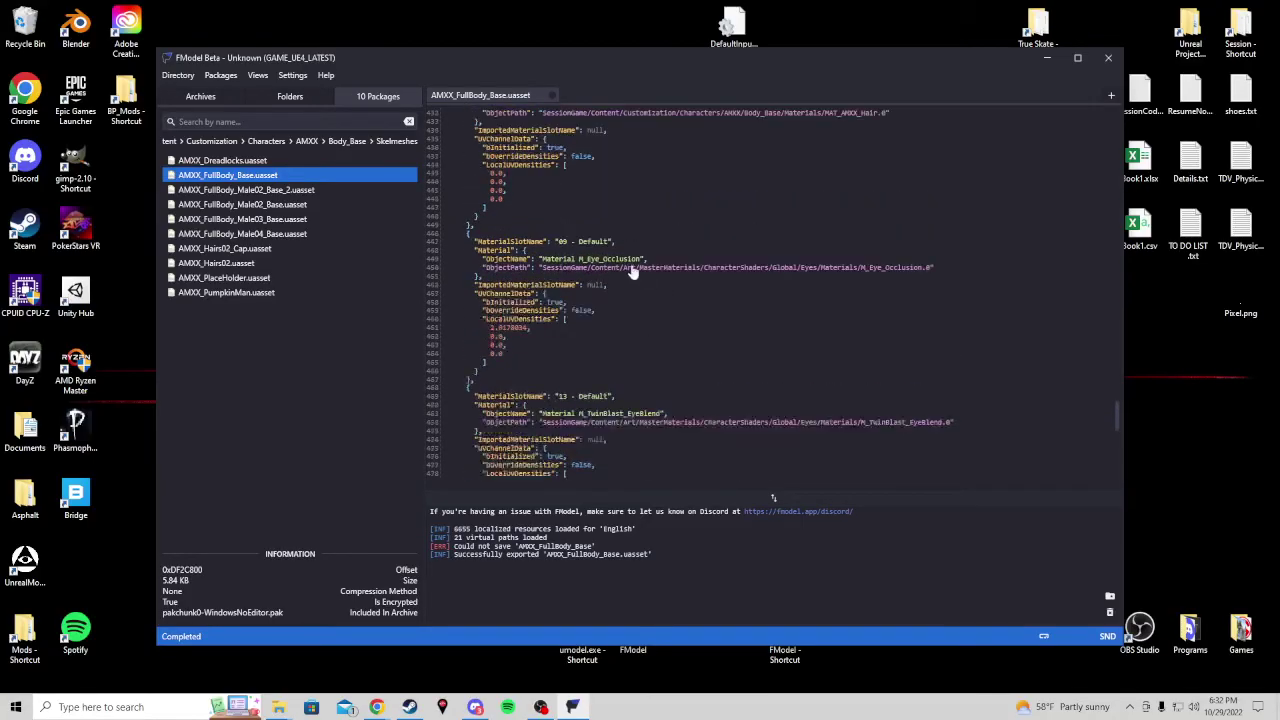
pyautogui.scroll(8, 773, 497)
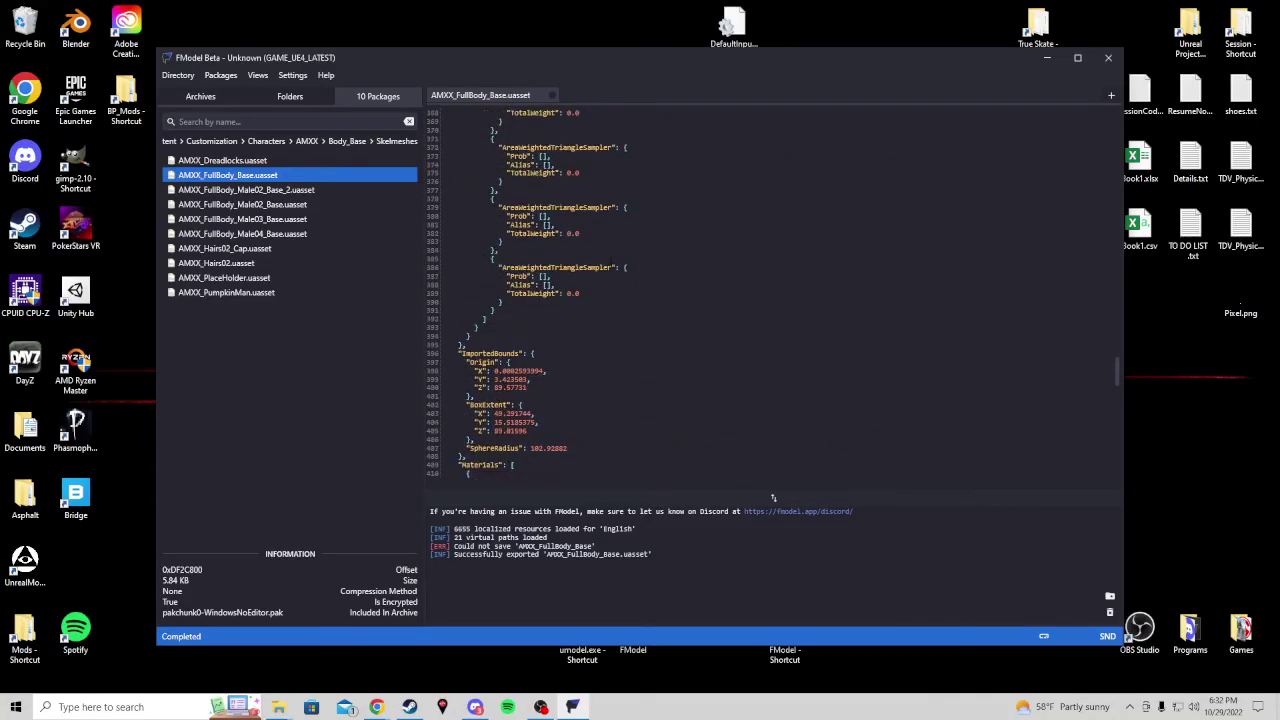
pyautogui.scroll(18, 773, 497)
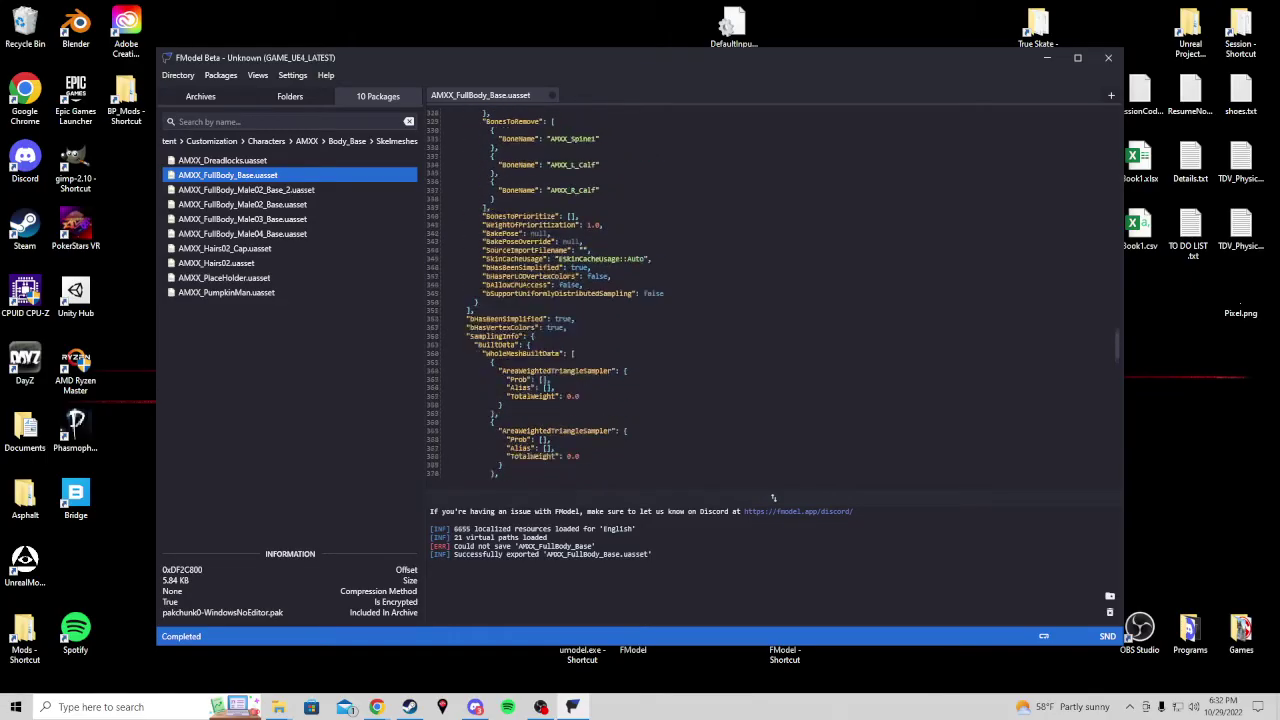
pyautogui.scroll(2, 773, 497)
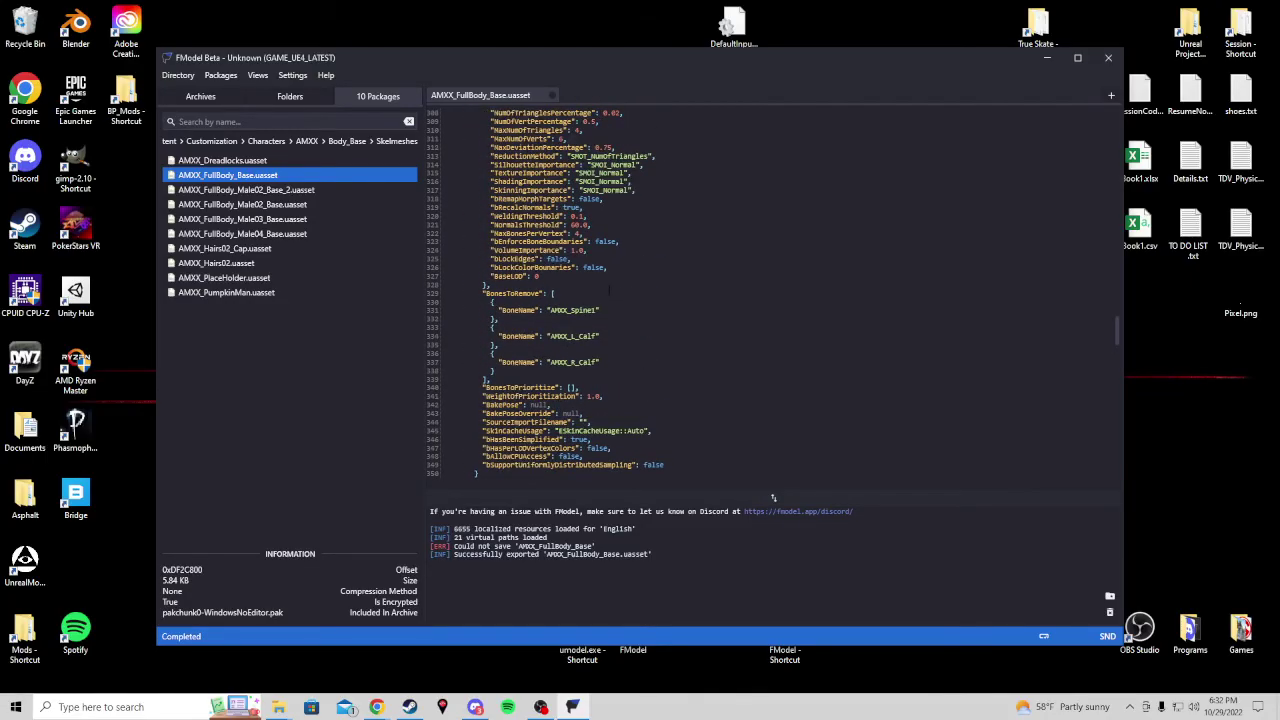
pyautogui.scroll(20, 773, 497)
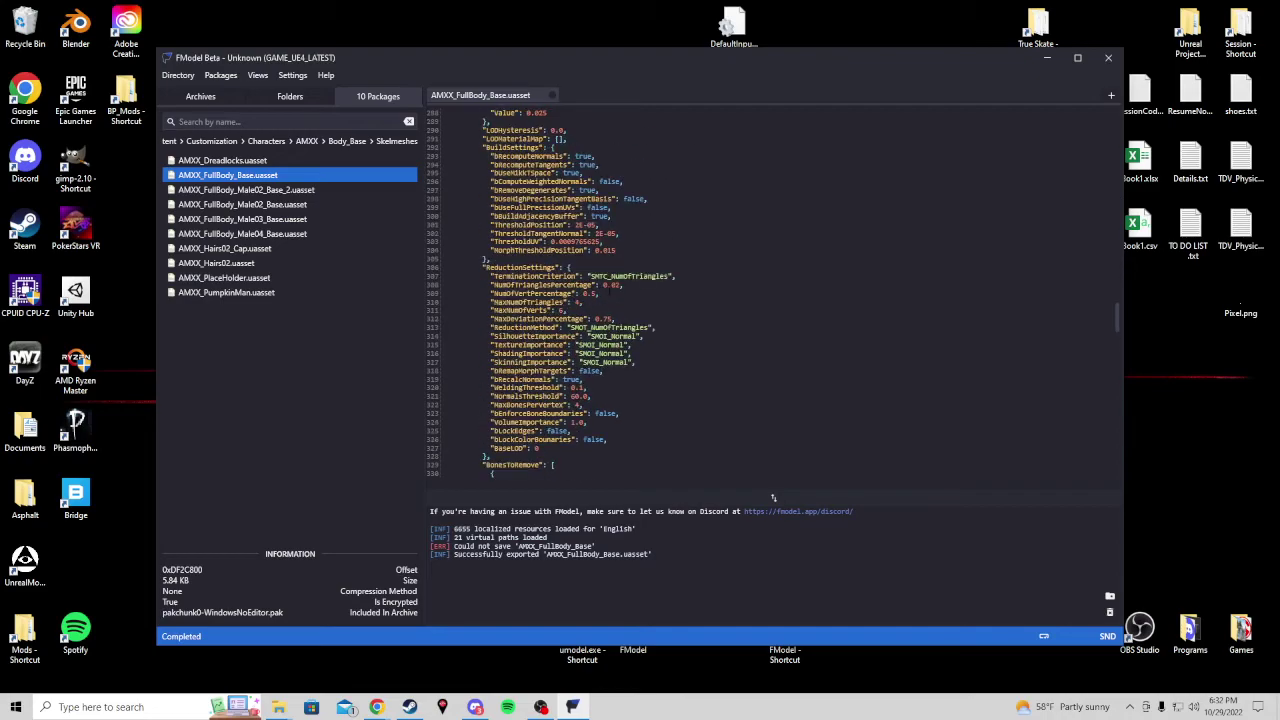
pyautogui.scroll(20, 773, 497)
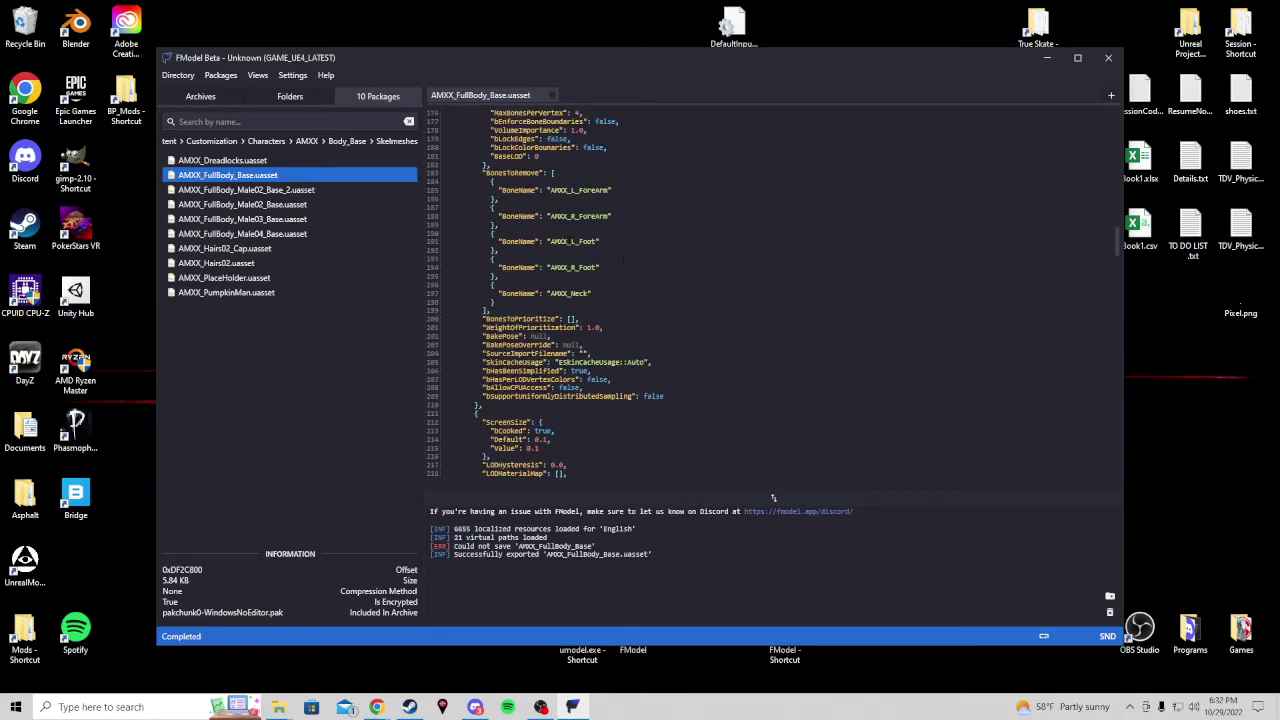
pyautogui.scroll(20, 773, 497)
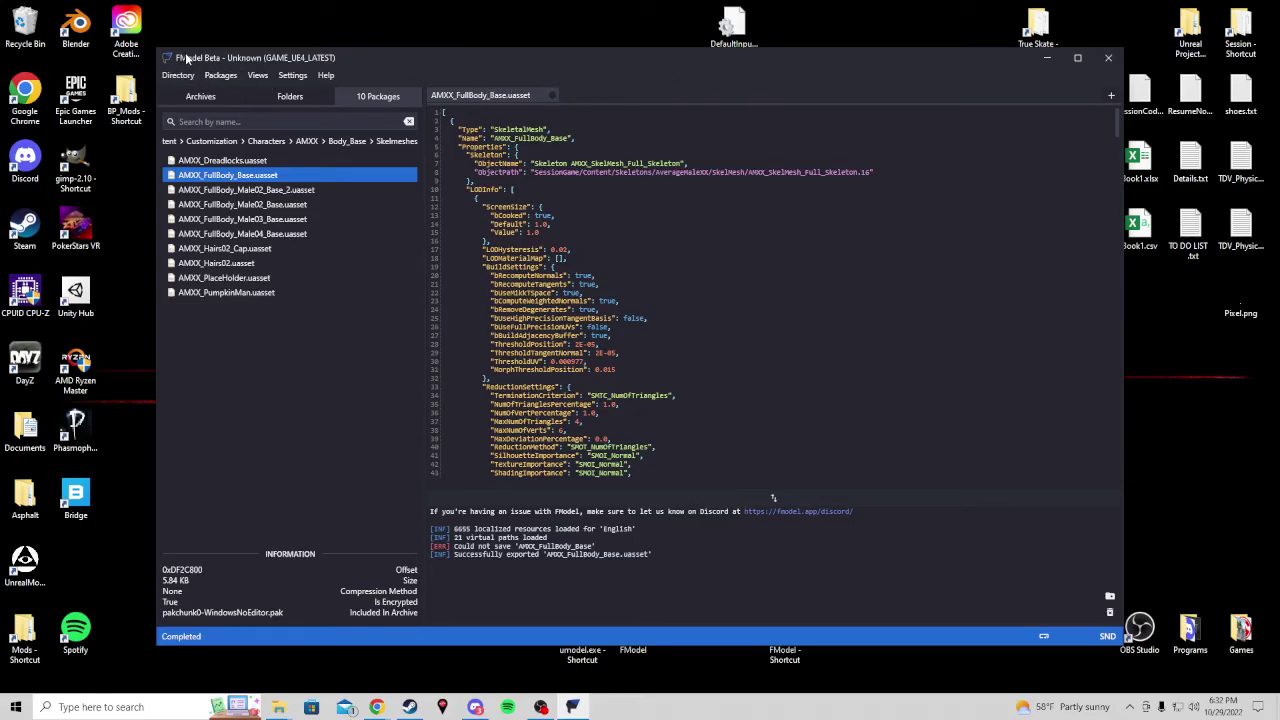
# - Close FModel and return to the Desktop
pyautogui.moveTo(281, 58); pyautogui.dragTo(283, 53)
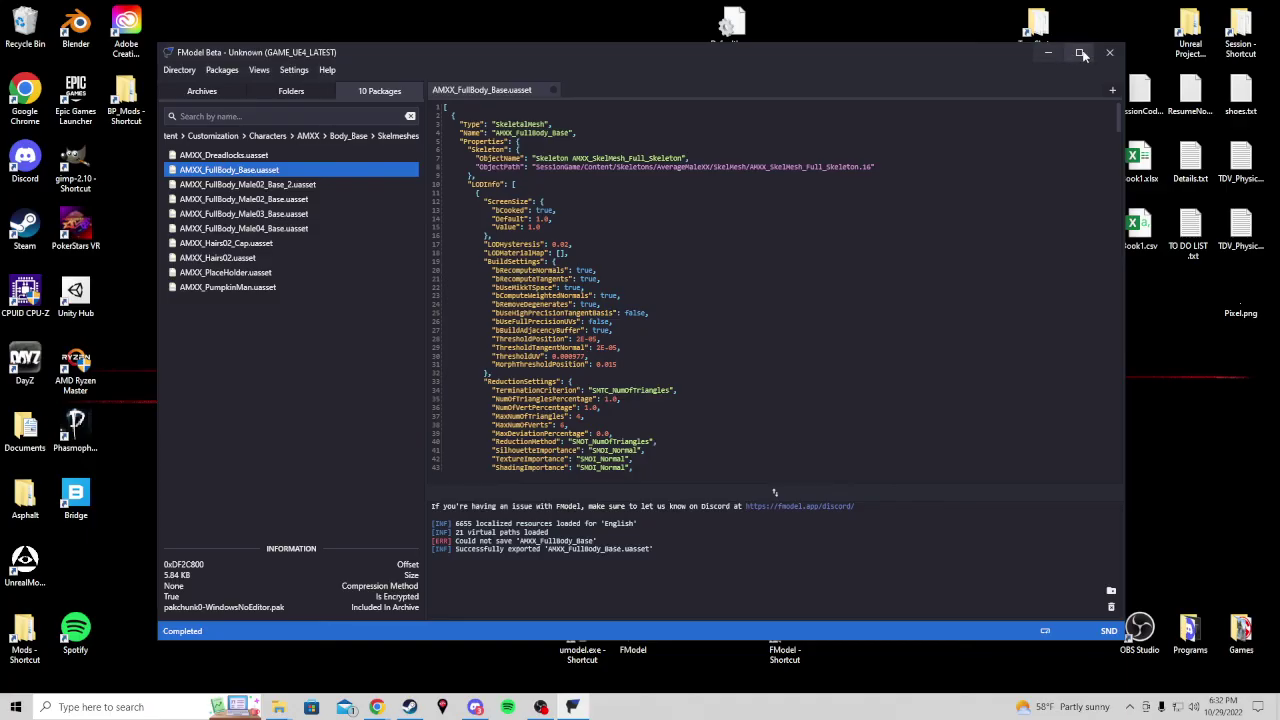
pyautogui.click(1112, 55)
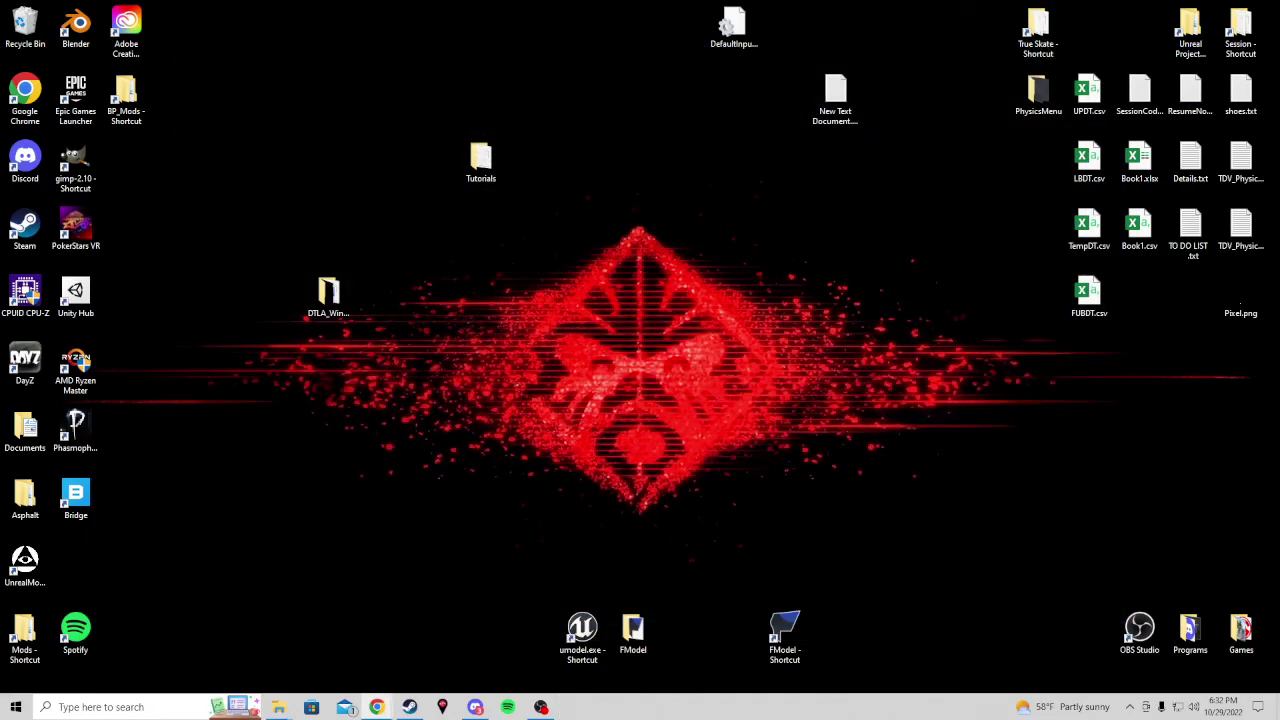